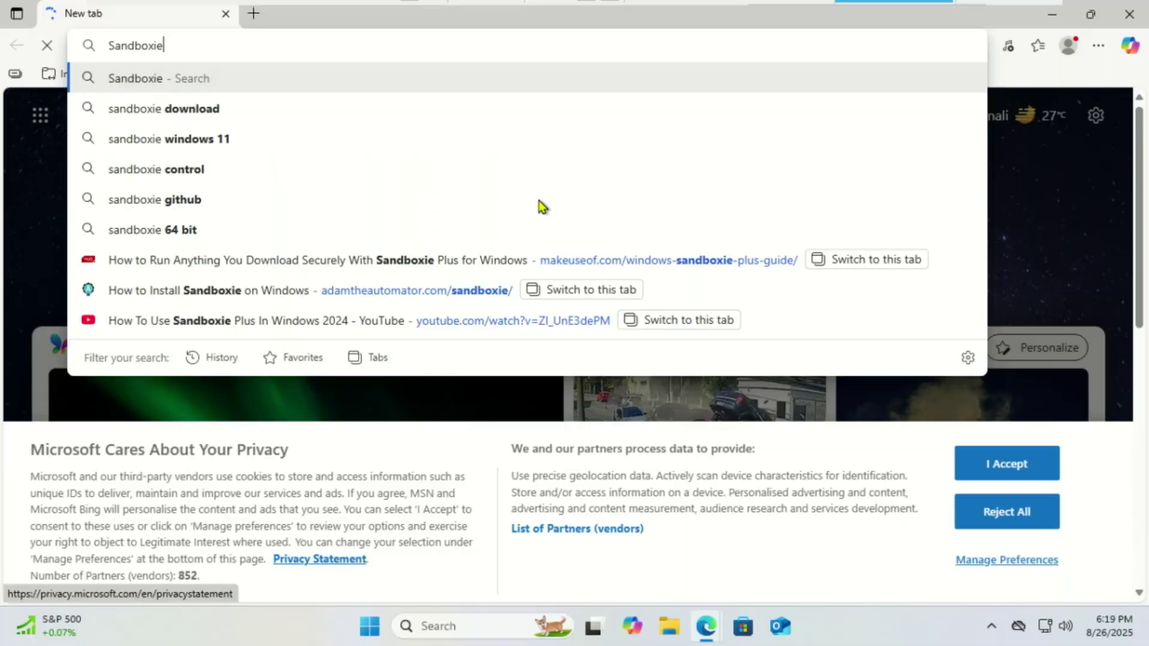
# Search the web for Sandboxie, open the Sandboxie-Plus downloads page, and close the search results
pyautogui.press('Return')
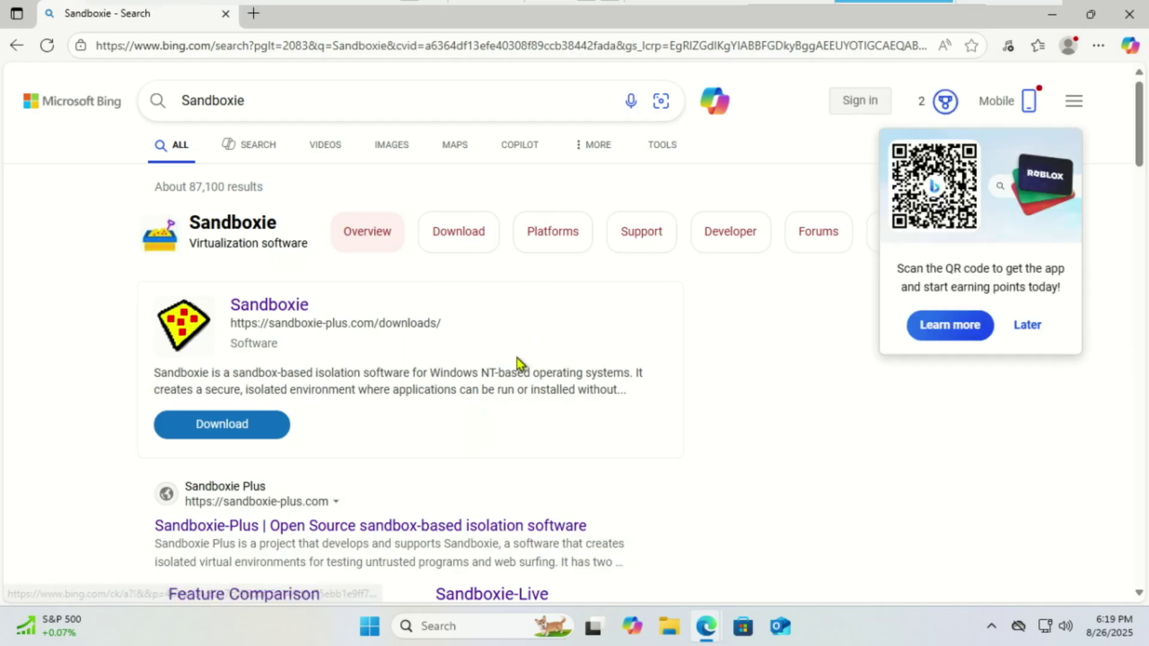
pyautogui.click(1027, 326)
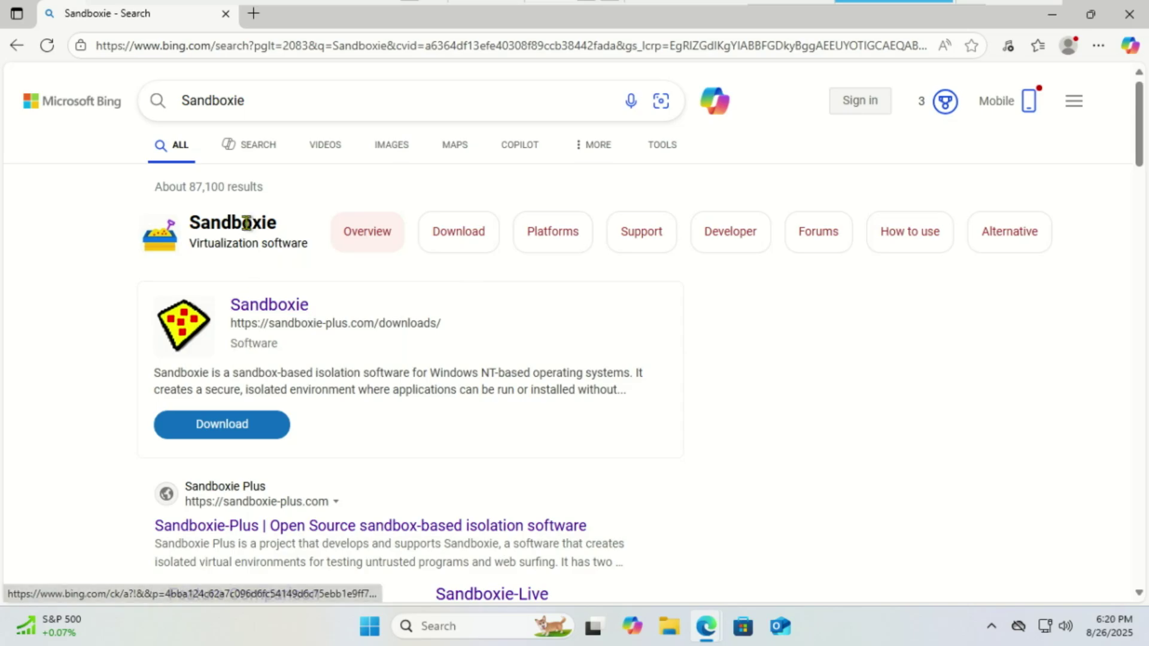
pyautogui.click(275, 305)
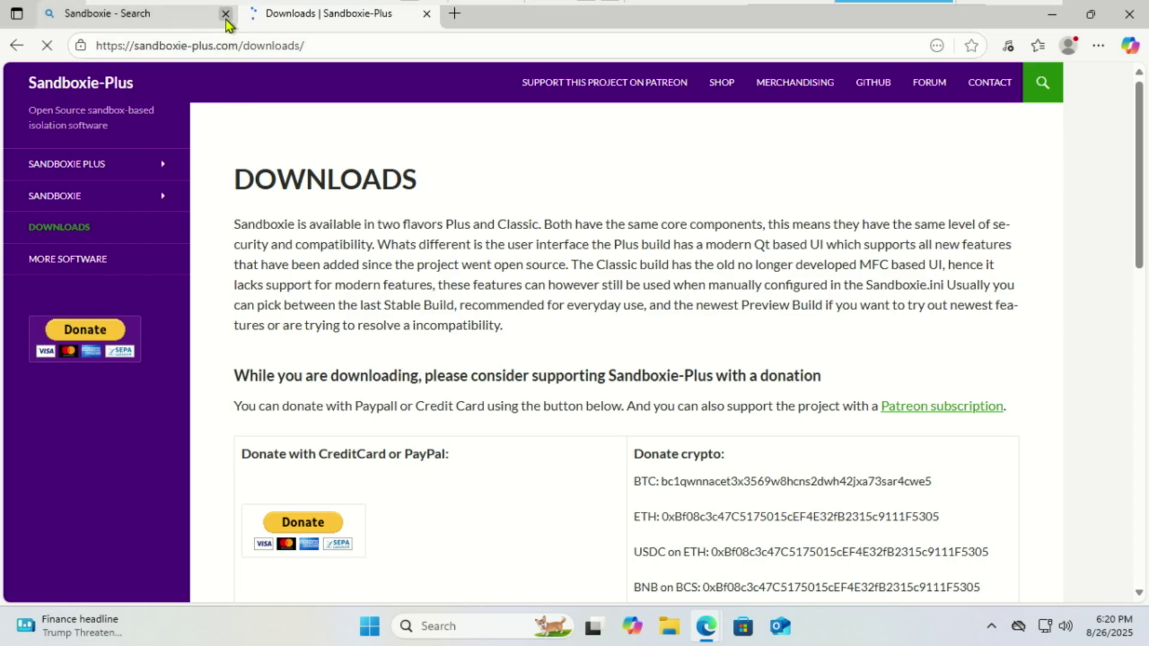
pyautogui.click(225, 14)
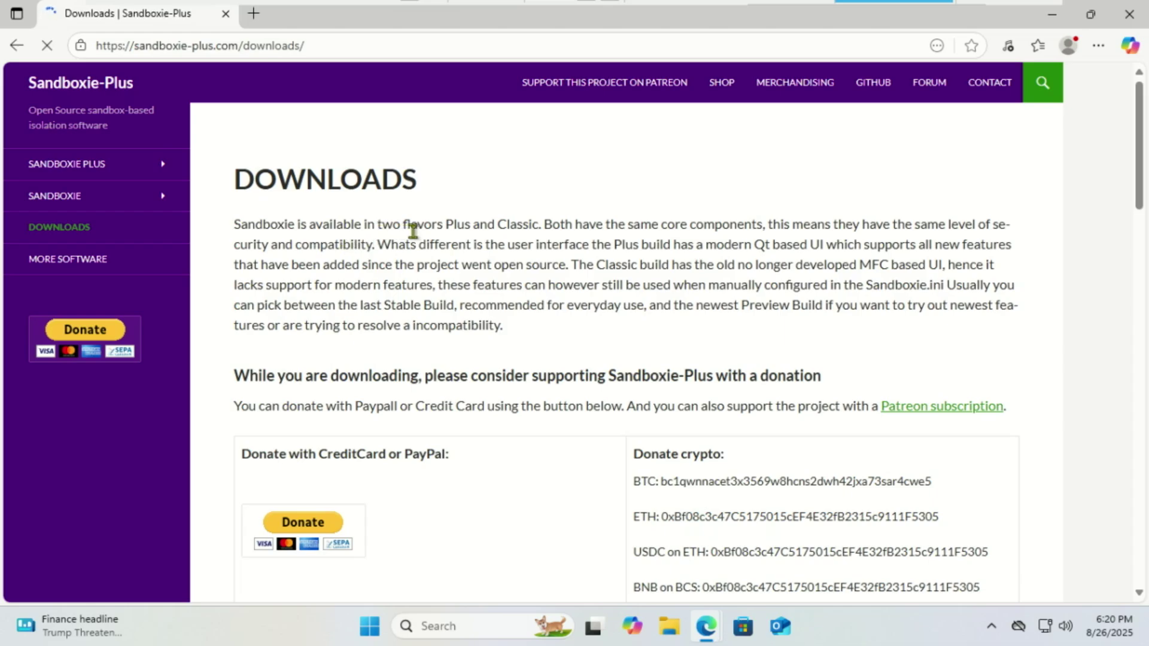
# Download the stable Sandboxie-Plus-x64-v1.16.2.exe installer for x64 Windows 10 and 11
pyautogui.scroll(-2, 428, 238)
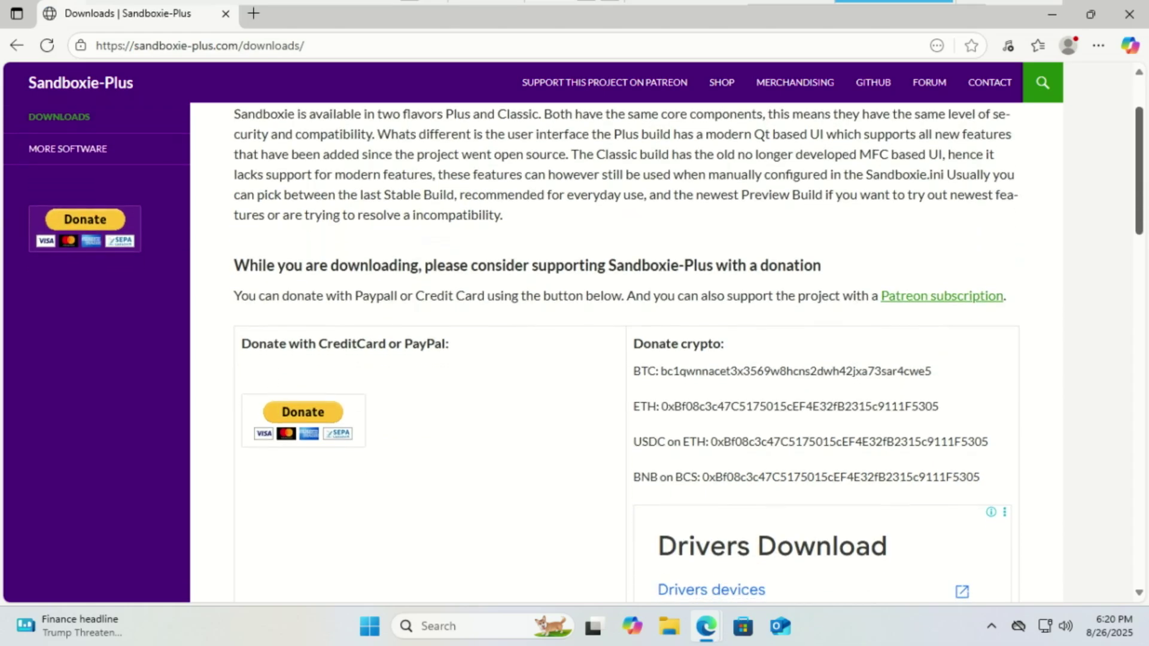
pyautogui.scroll(-1, 573, 353)
pyautogui.scroll(-1, 622, 353)
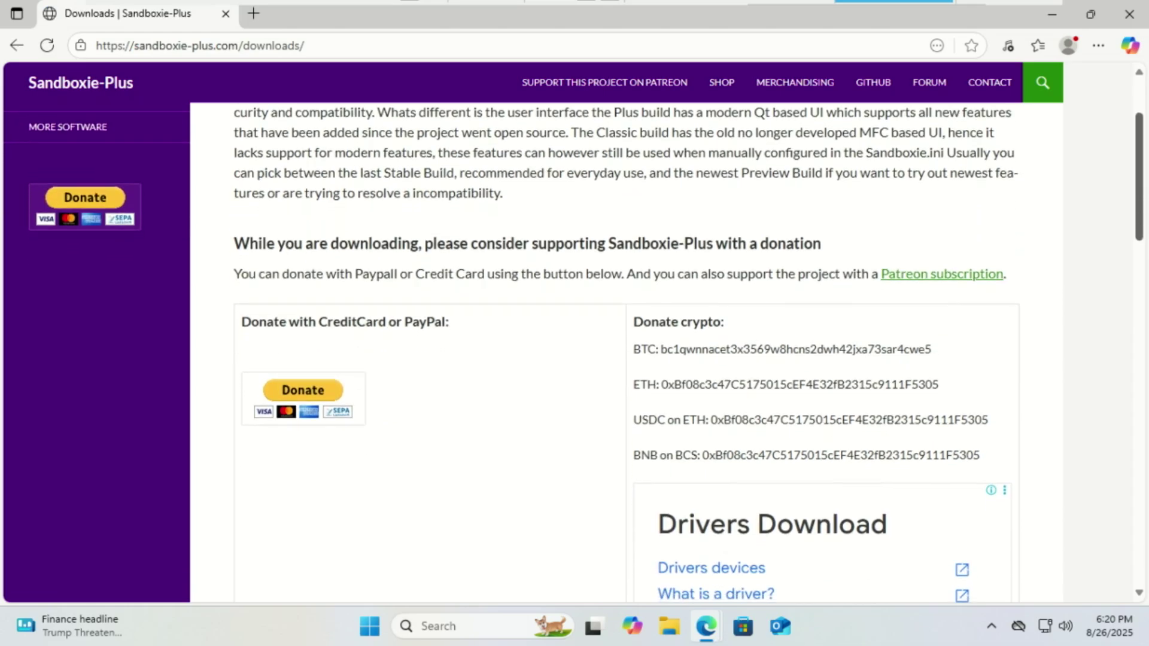
pyautogui.scroll(-9, 1140, 326)
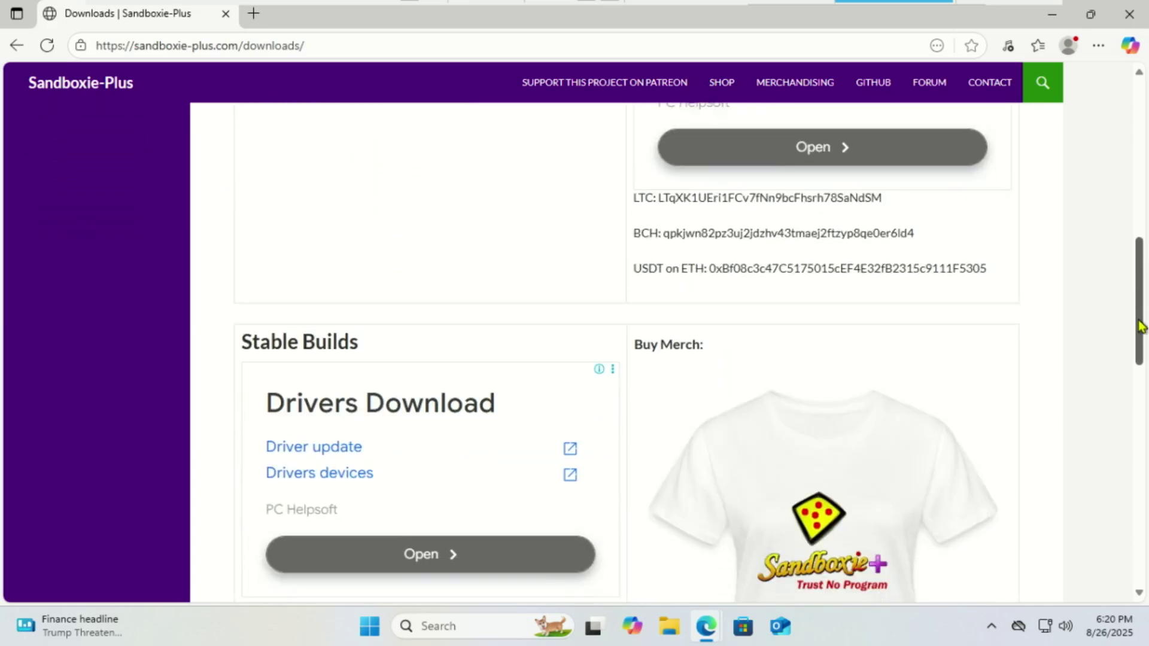
pyautogui.moveTo(1140, 326); pyautogui.dragTo(1141, 414)
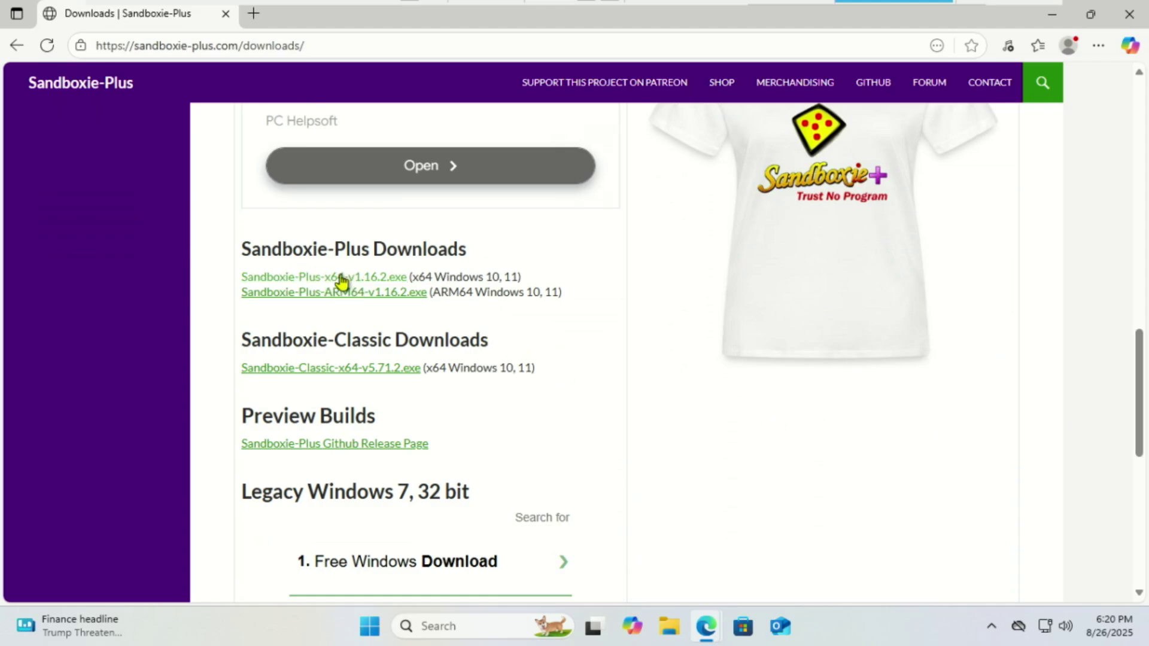
pyautogui.click(330, 291)
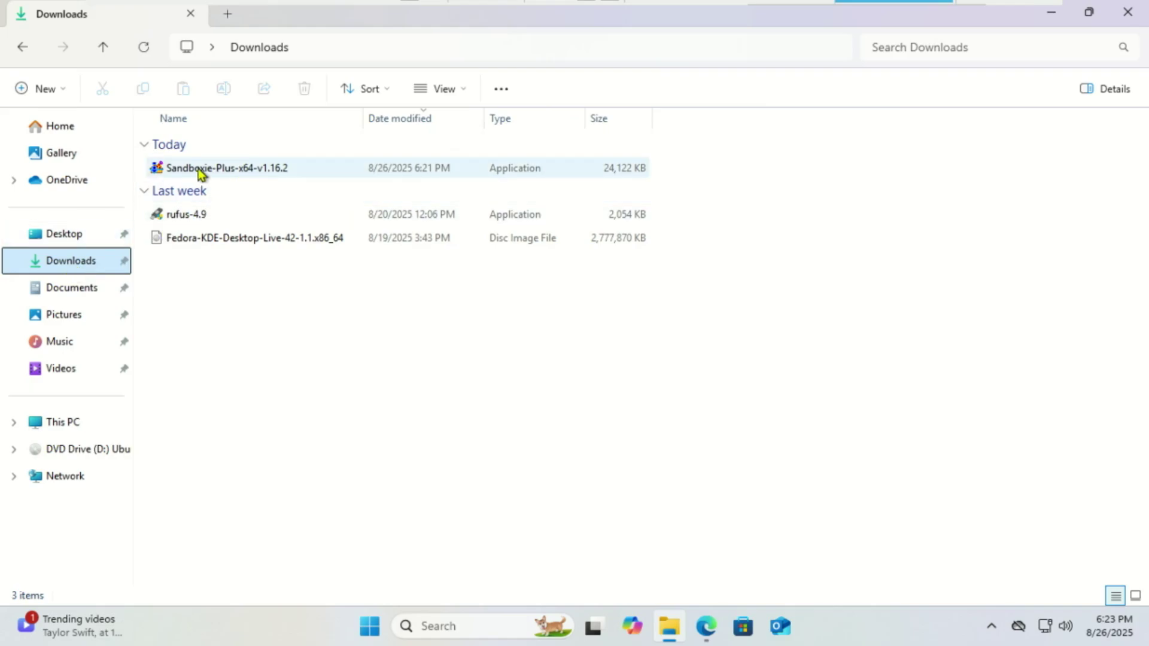
# Run the Sandboxie-Plus-x64-v1.16.2 installer from Downloads, allow it to make changes, and use English as the setup language
pyautogui.doubleClick(232, 172)
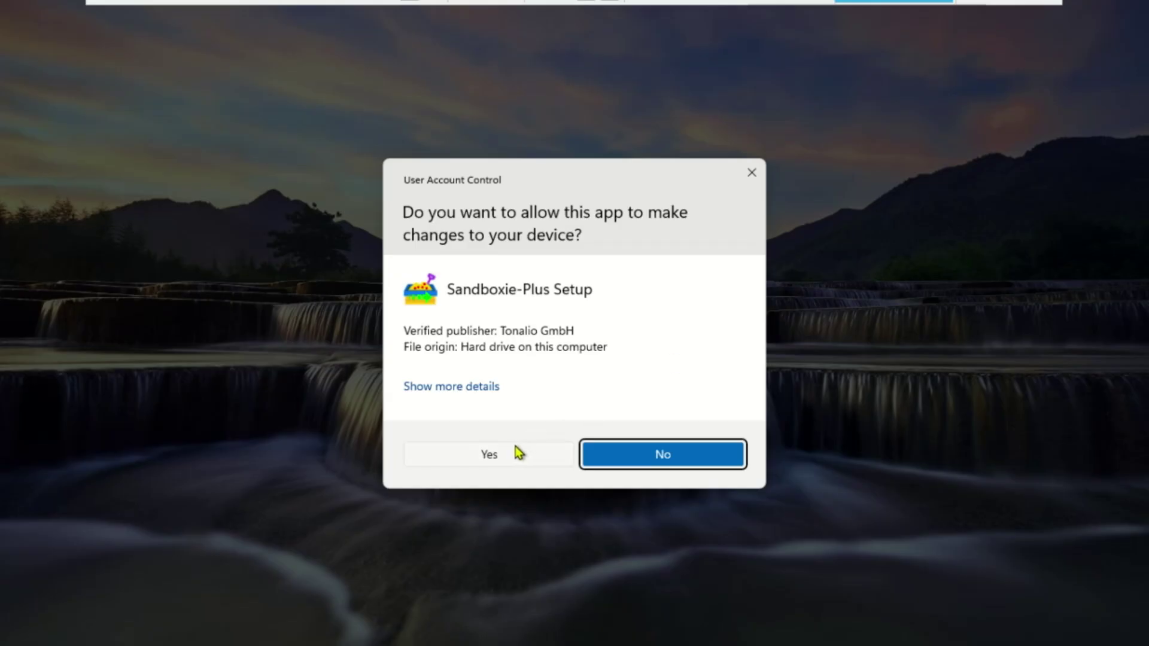
pyautogui.click(515, 452)
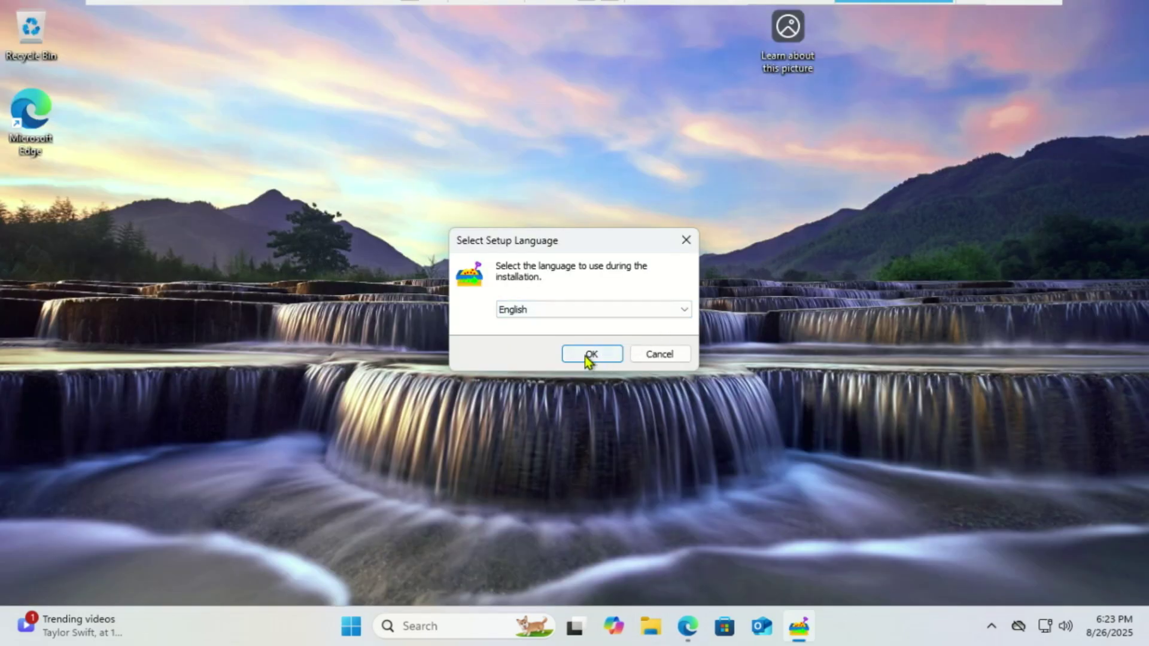
pyautogui.click(589, 356)
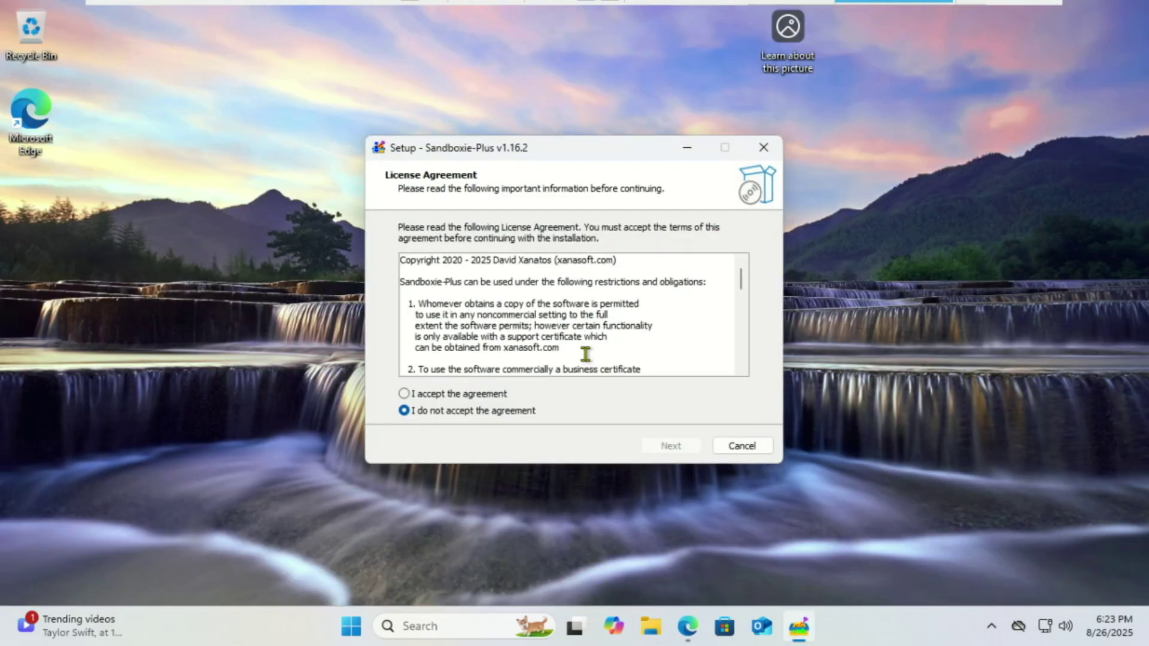
# Accept the license agreement and install Sandboxie-Plus on this computer with the default folders and tasks, starting its UI on completion
pyautogui.click(405, 393)
pyautogui.click(671, 446)
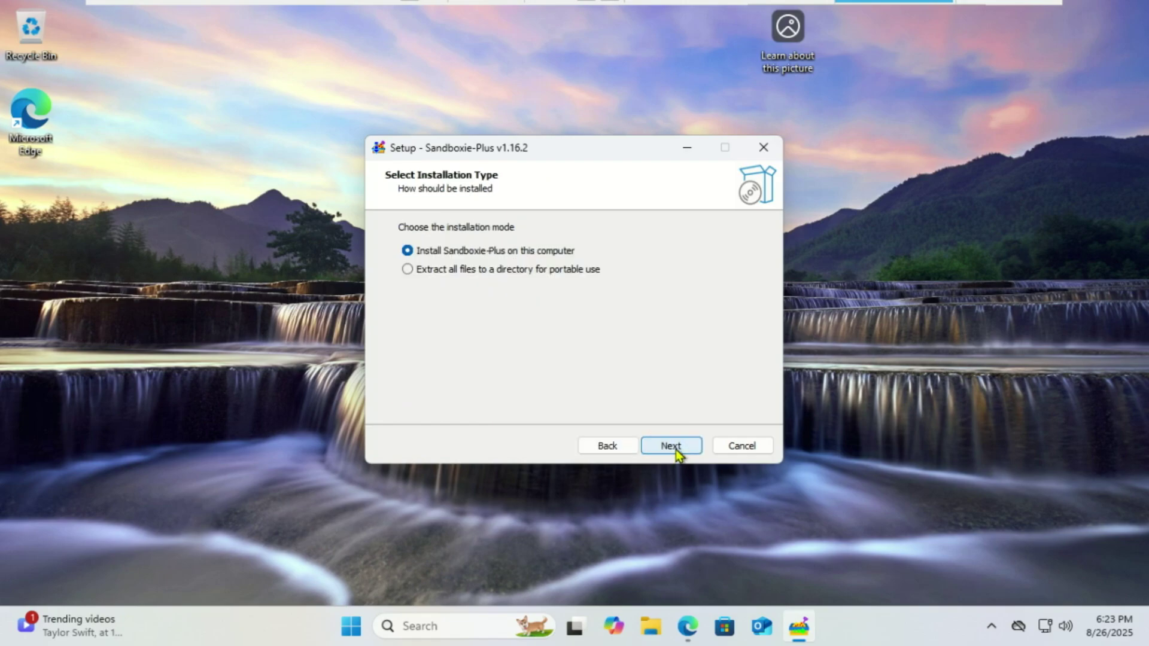
pyautogui.click(673, 448)
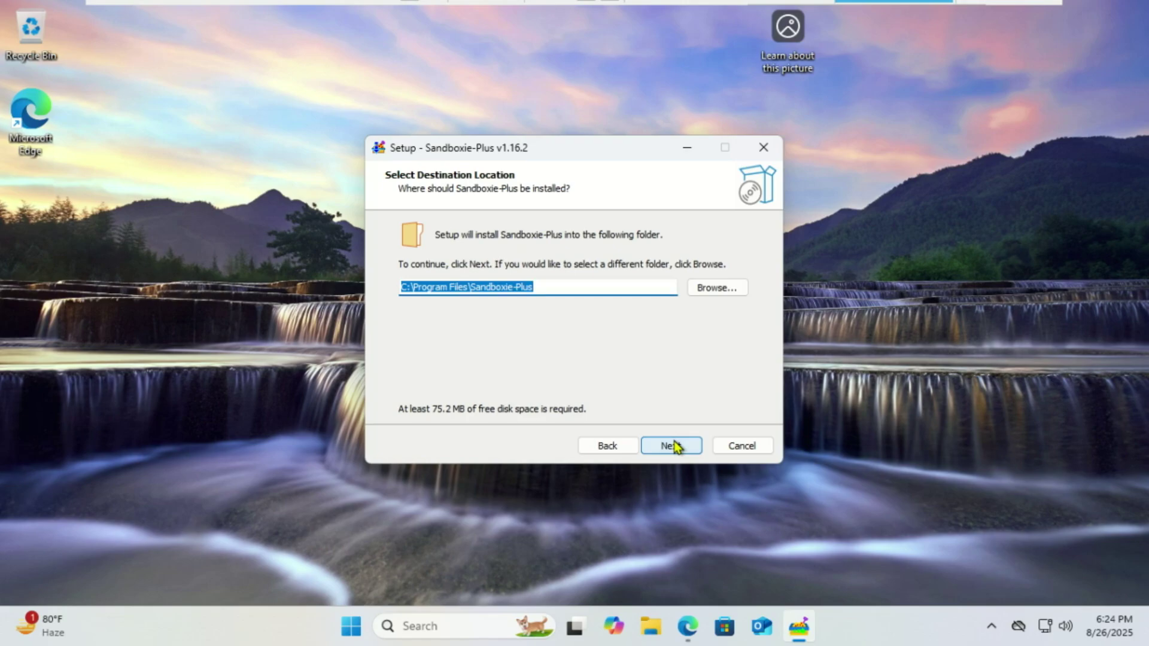
pyautogui.click(670, 446)
pyautogui.click(674, 446)
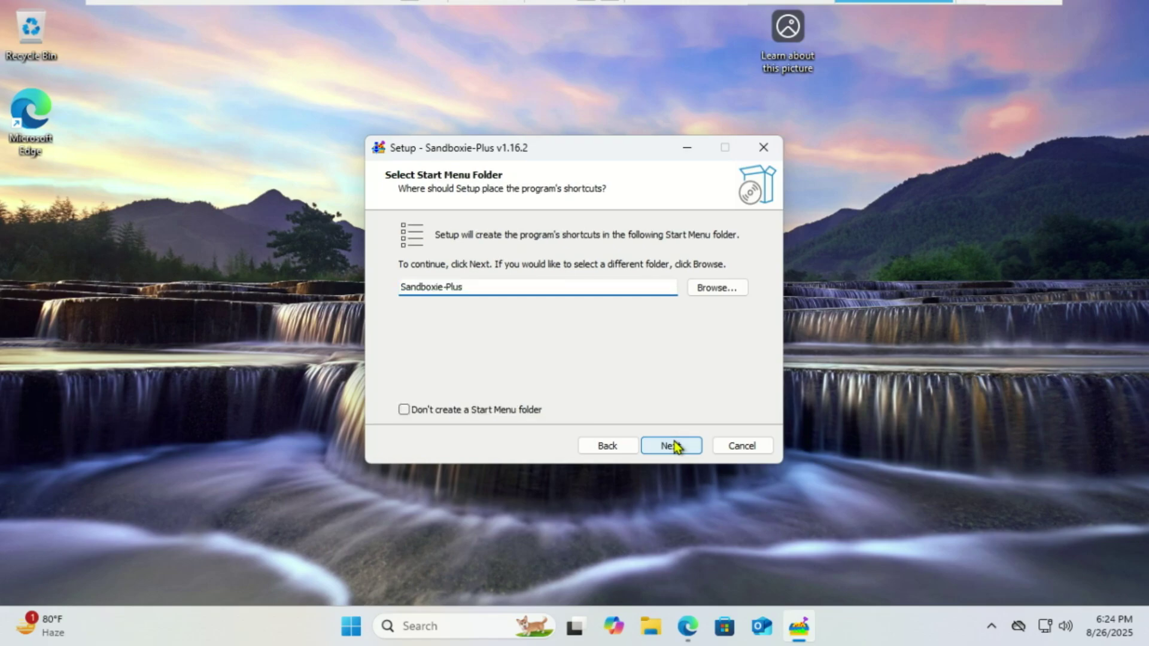
pyautogui.click(675, 448)
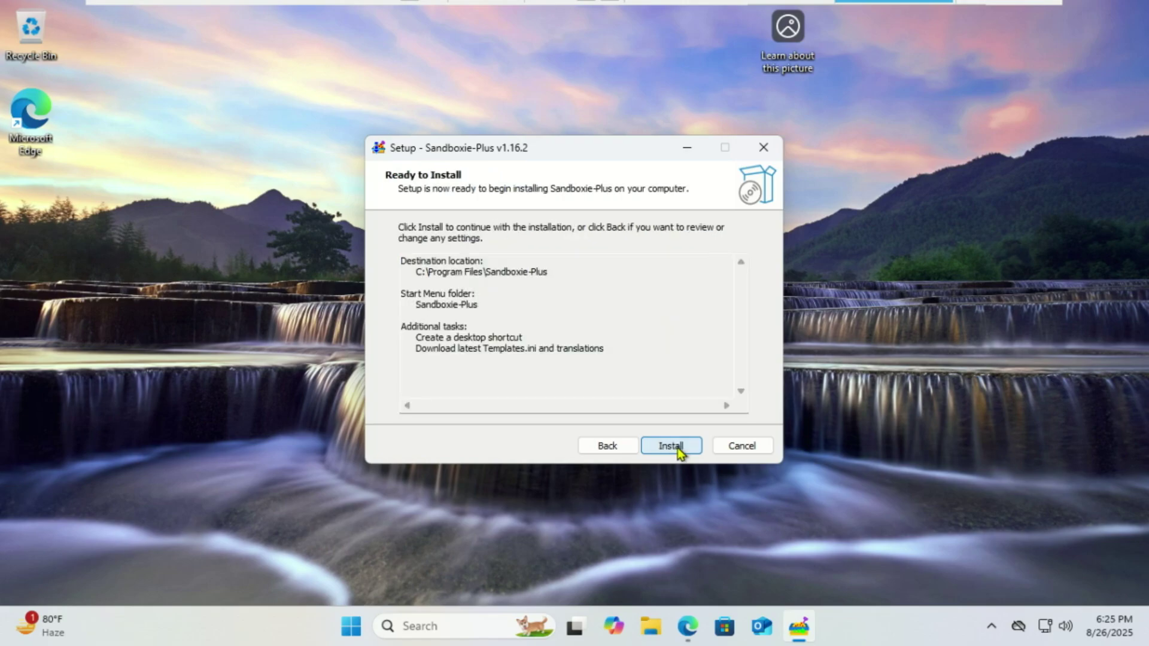
pyautogui.click(679, 450)
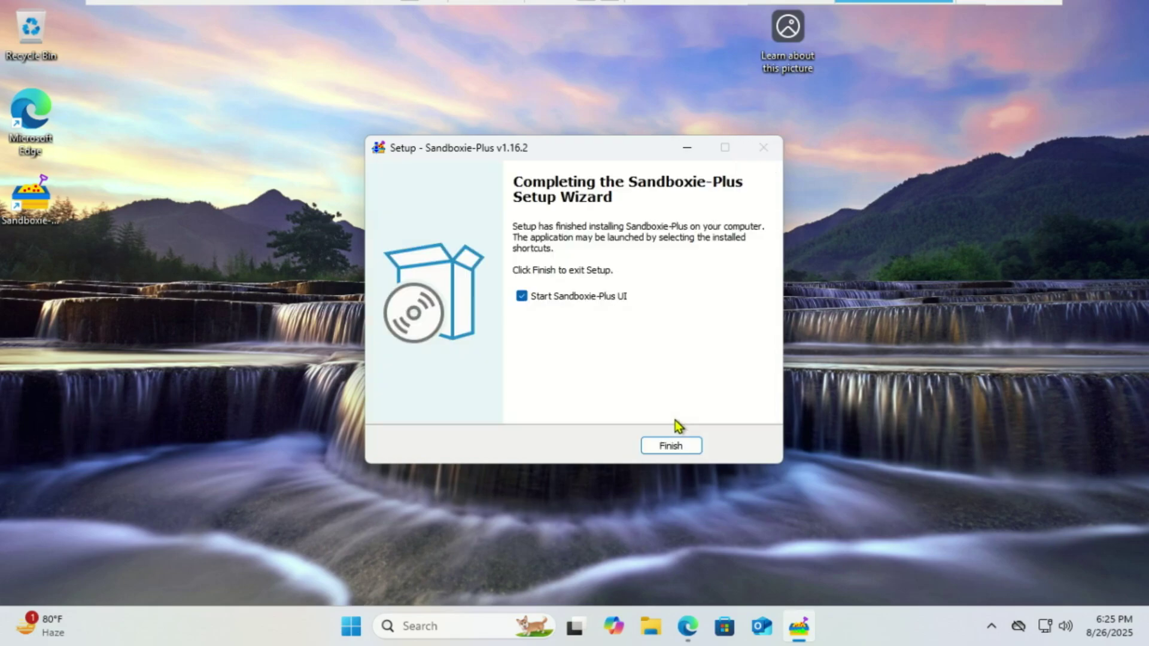
pyautogui.click(672, 448)
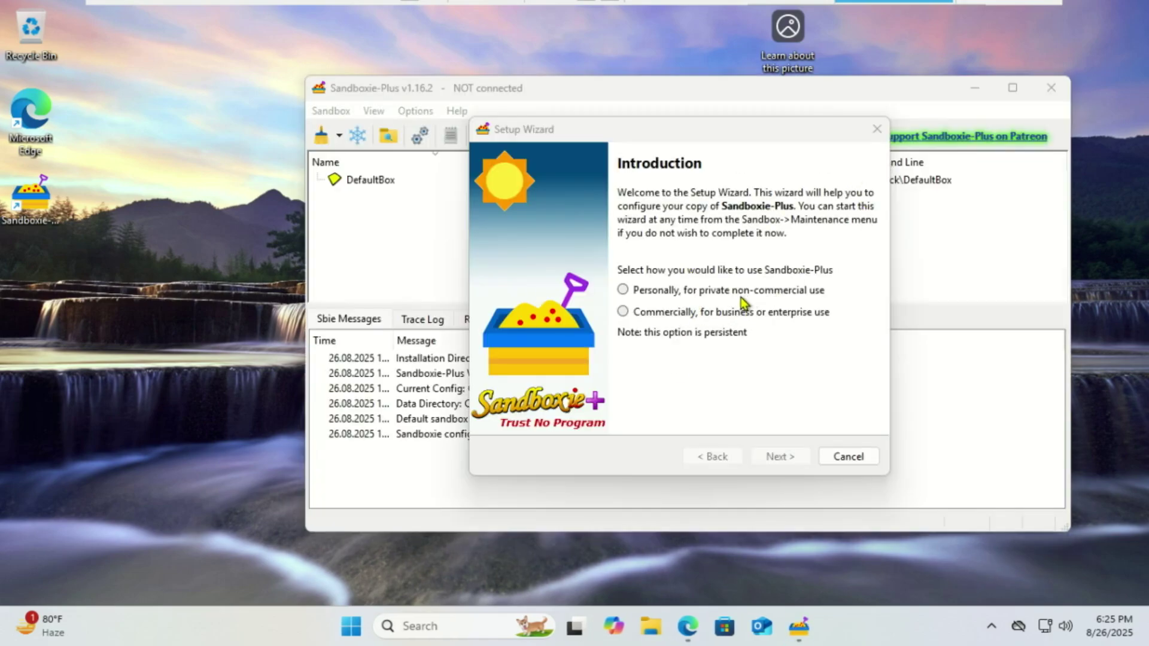
# Set Sandboxie-Plus up for private non-commercial use and skip the support certificate
pyautogui.click(626, 290)
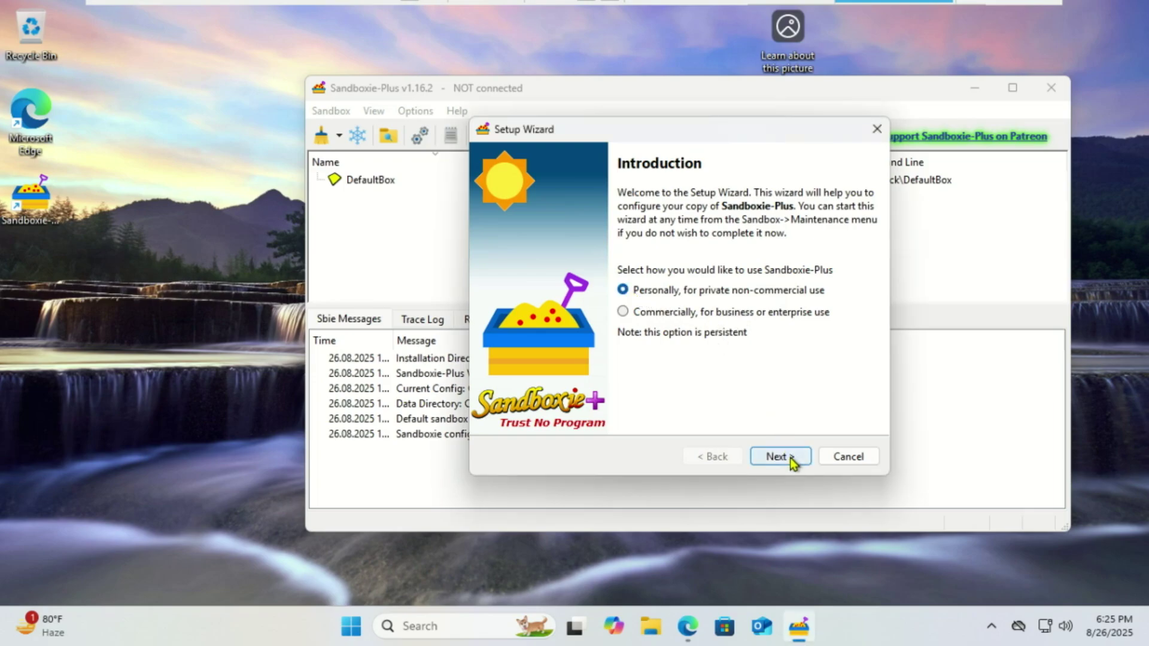
pyautogui.click(780, 456)
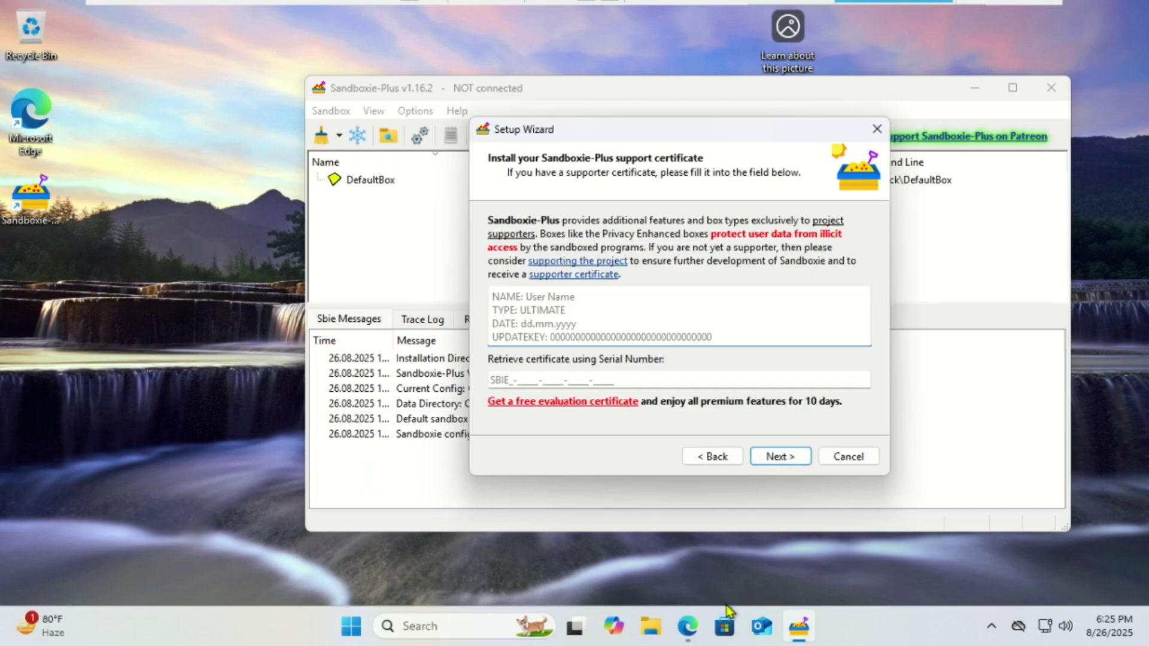
pyautogui.click(788, 456)
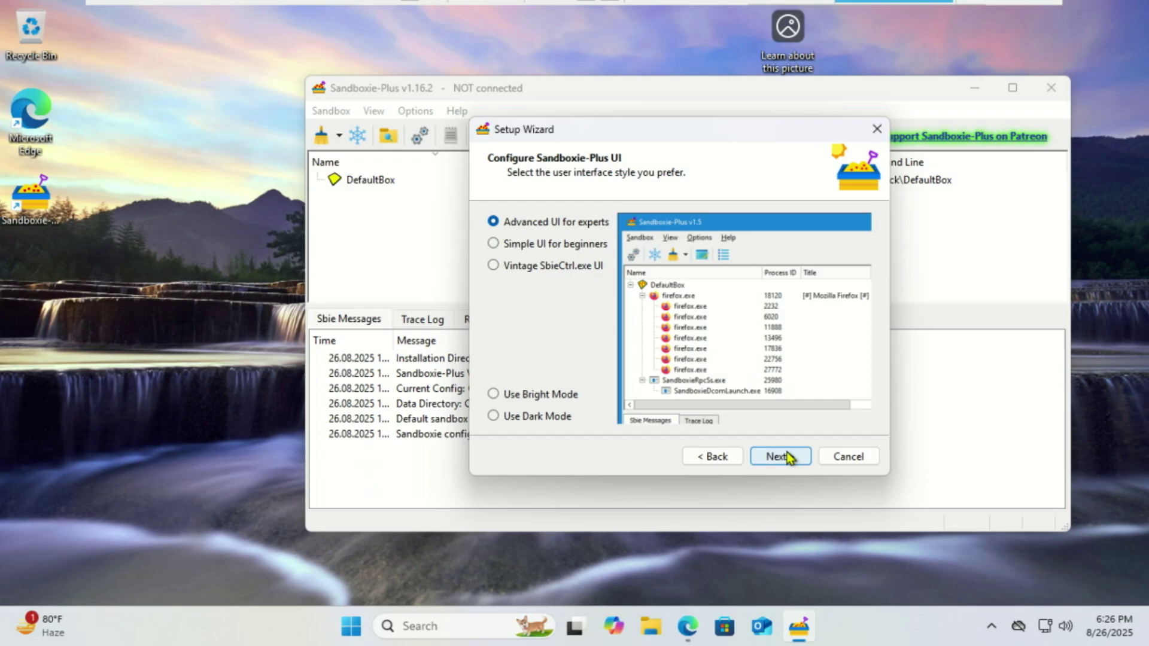
# Complete the setup wizard with the advanced UI in Bright Mode and regular update checks in the Stable Channel
pyautogui.click(494, 415)
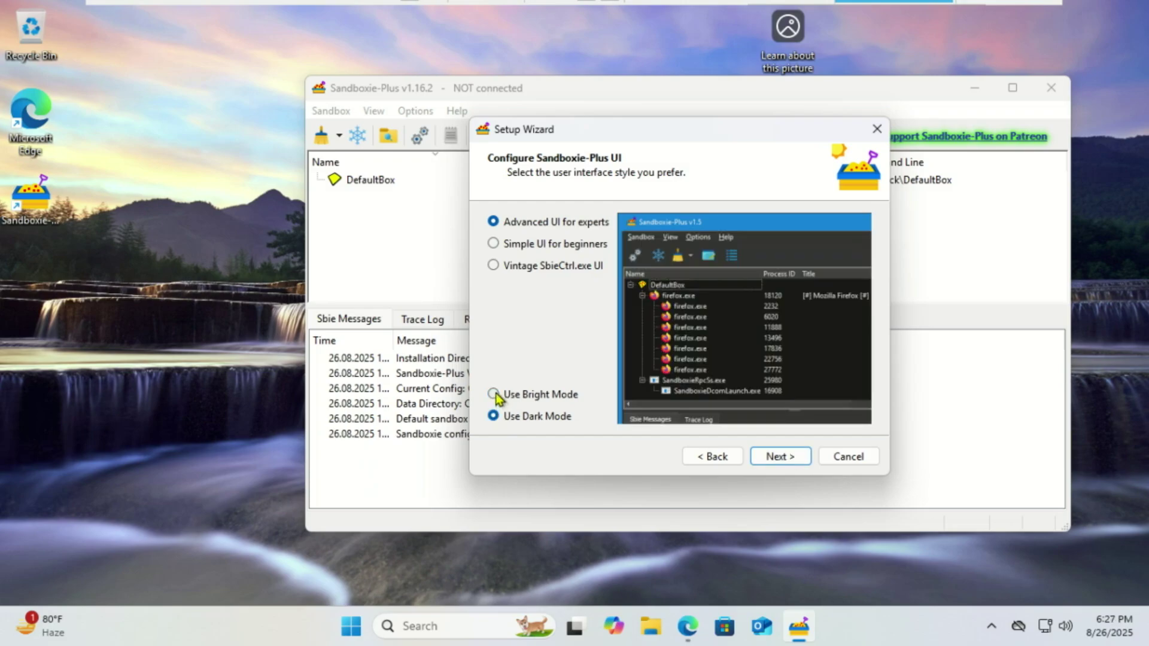
pyautogui.click(494, 394)
pyautogui.click(758, 456)
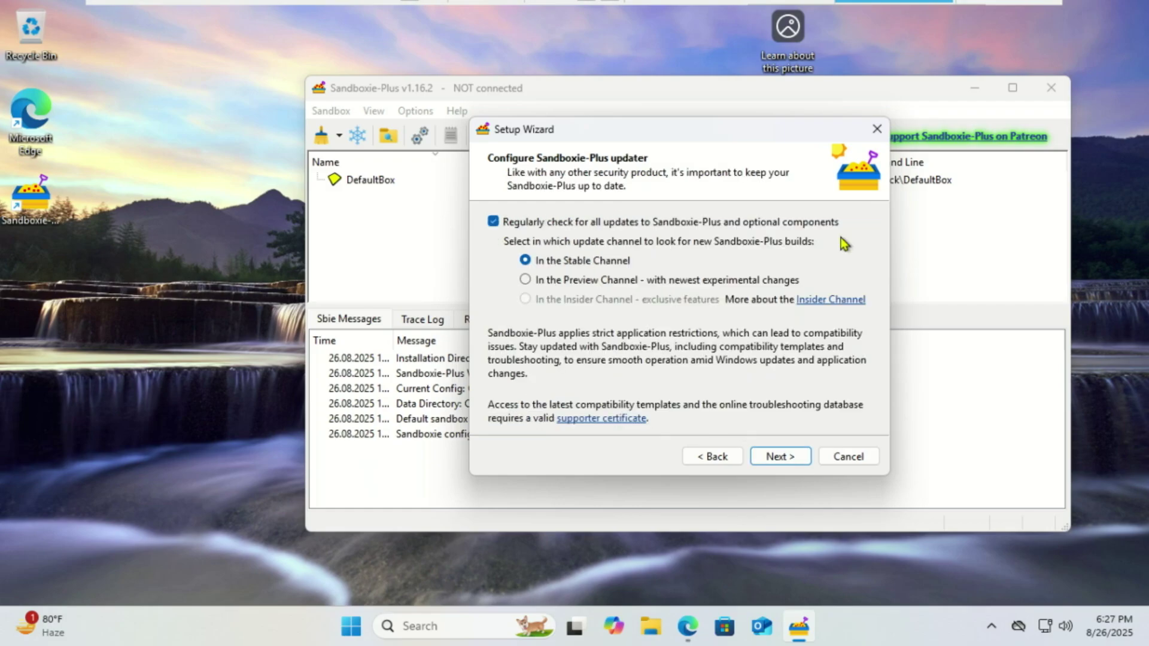
pyautogui.click(787, 458)
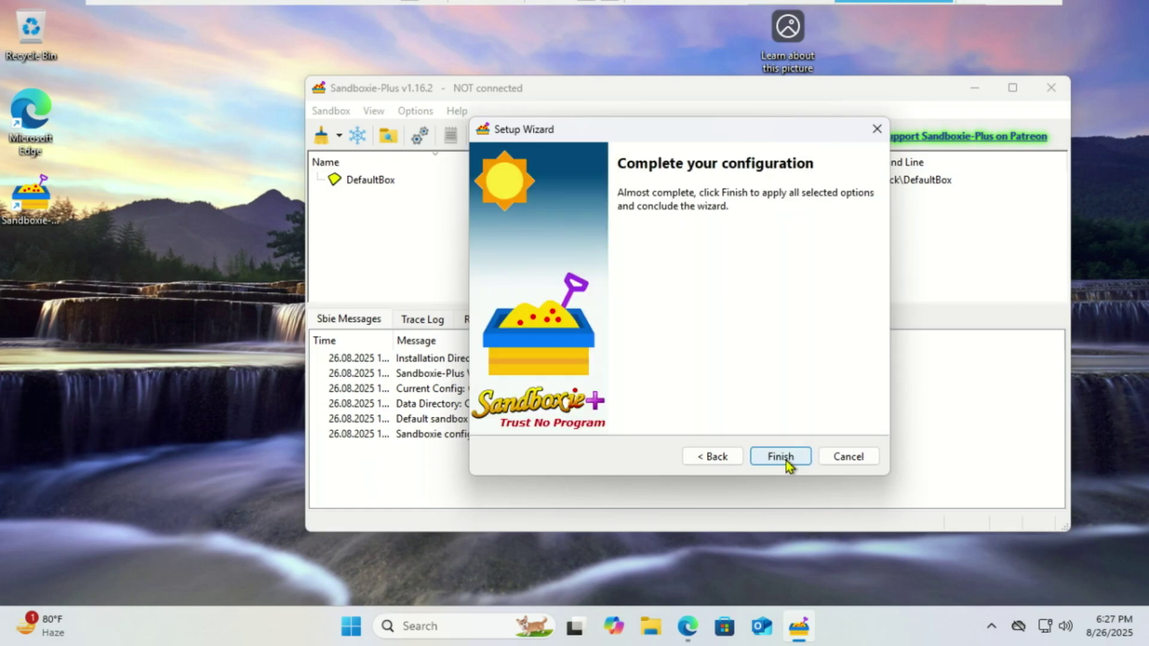
pyautogui.click(781, 458)
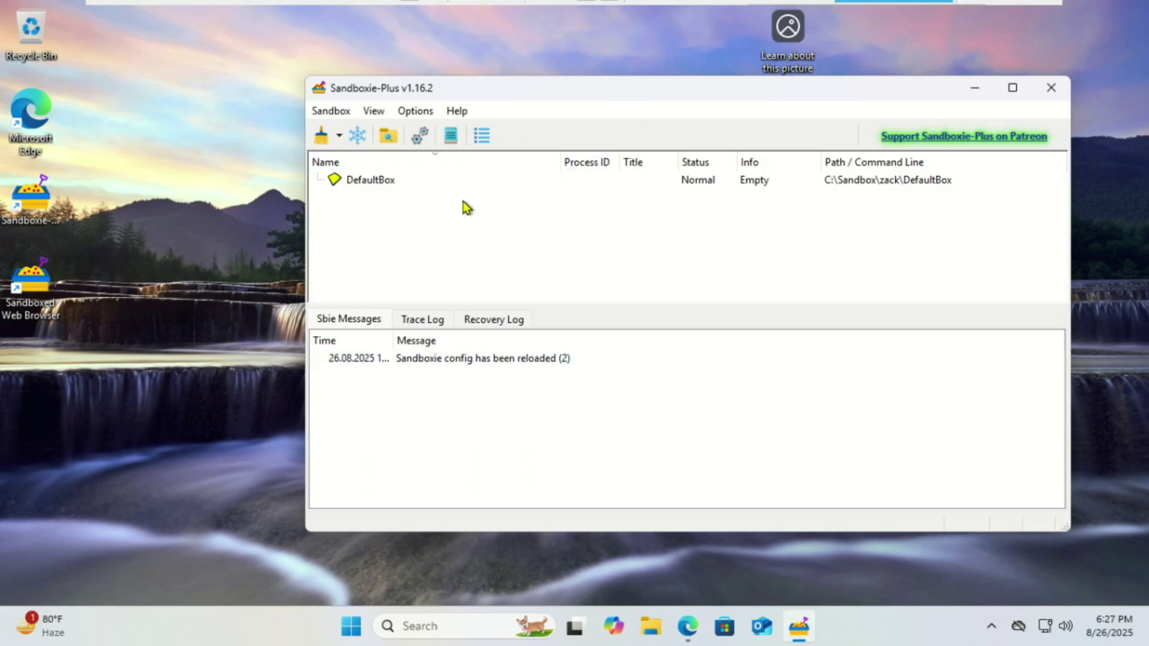
# Run the default web browser inside the DefaultBox sandbox
pyautogui.rightClick(358, 187)
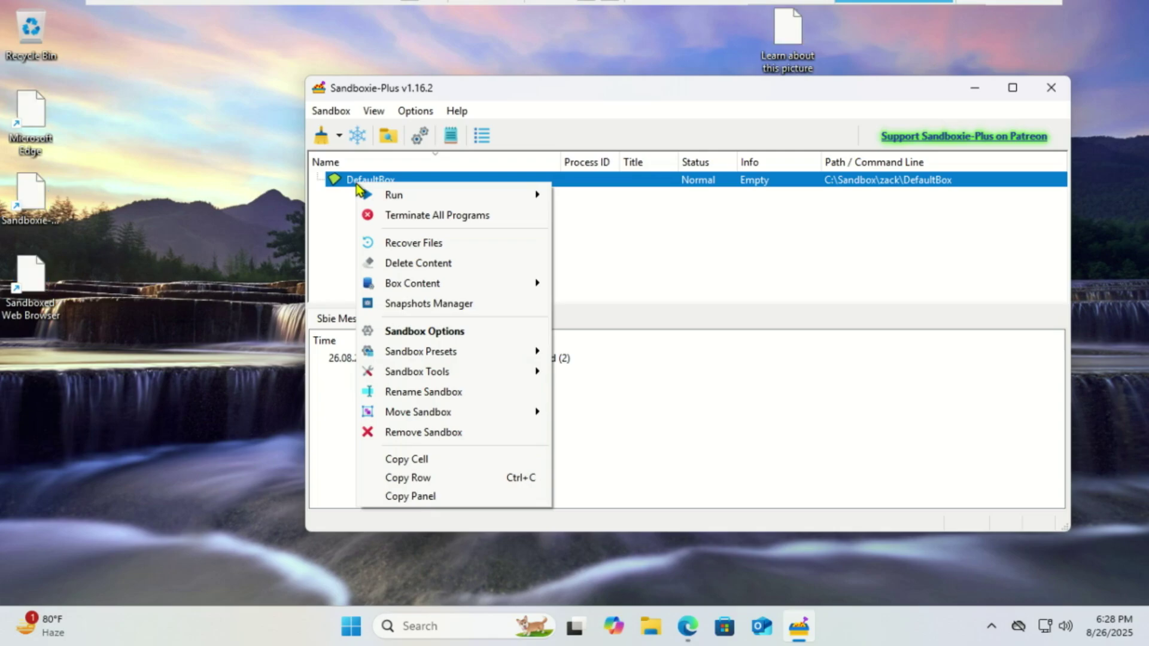
pyautogui.moveTo(415, 201)
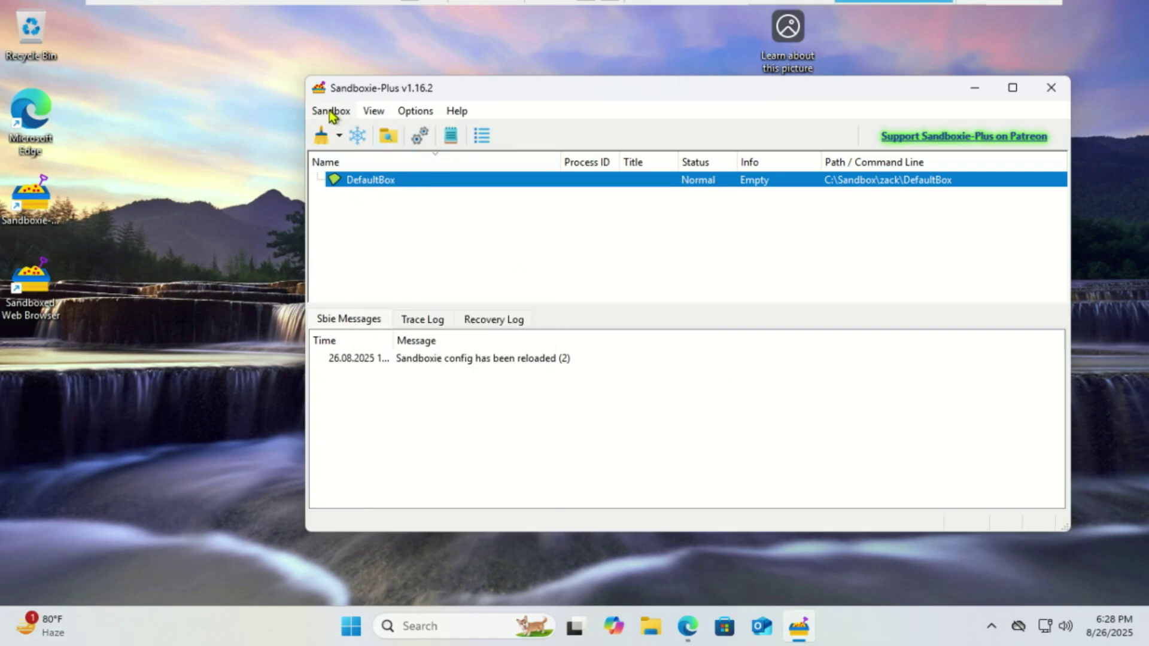
pyautogui.click(390, 192)
pyautogui.click(381, 183)
pyautogui.rightClick(382, 183)
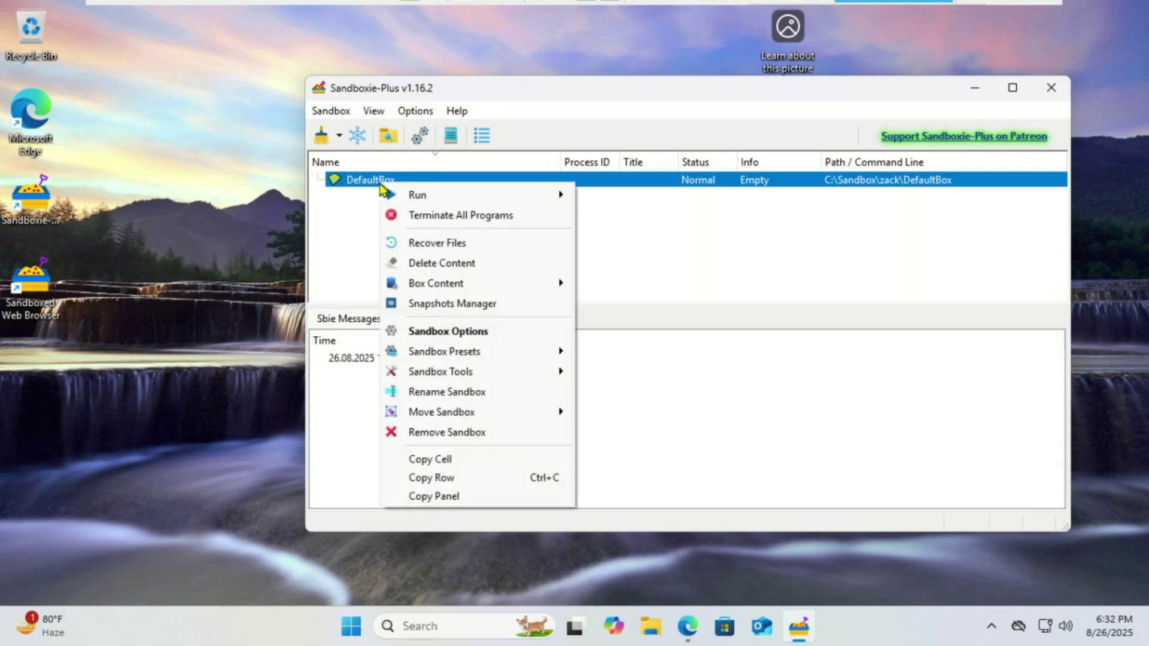
pyautogui.moveTo(449, 193)
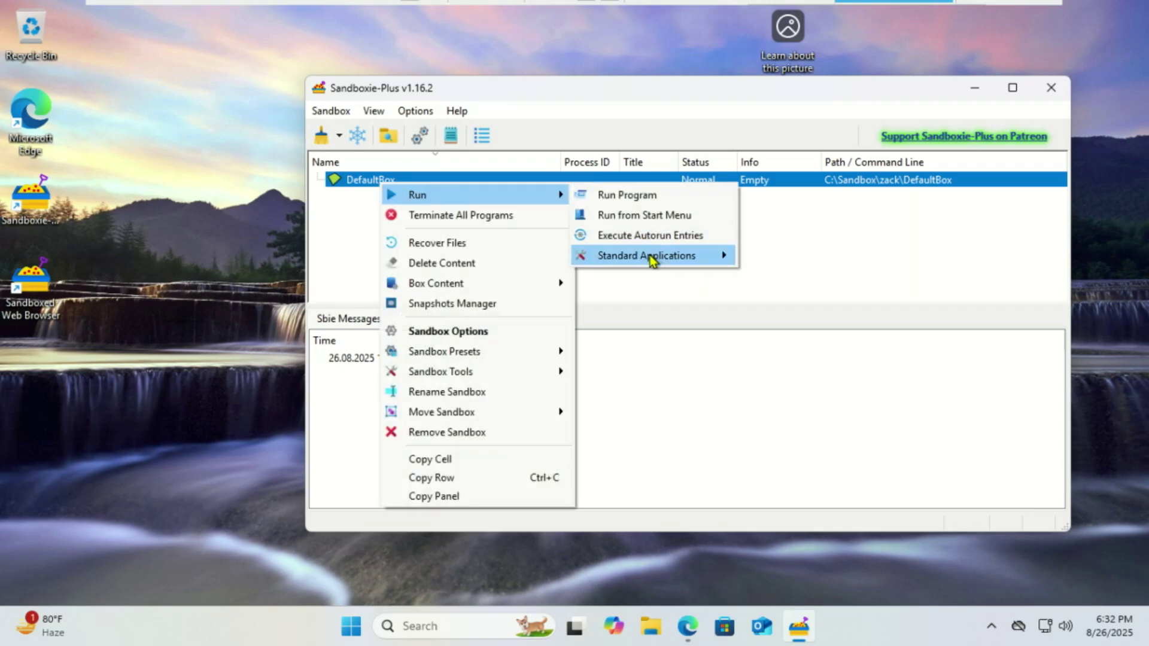
pyautogui.moveTo(654, 263)
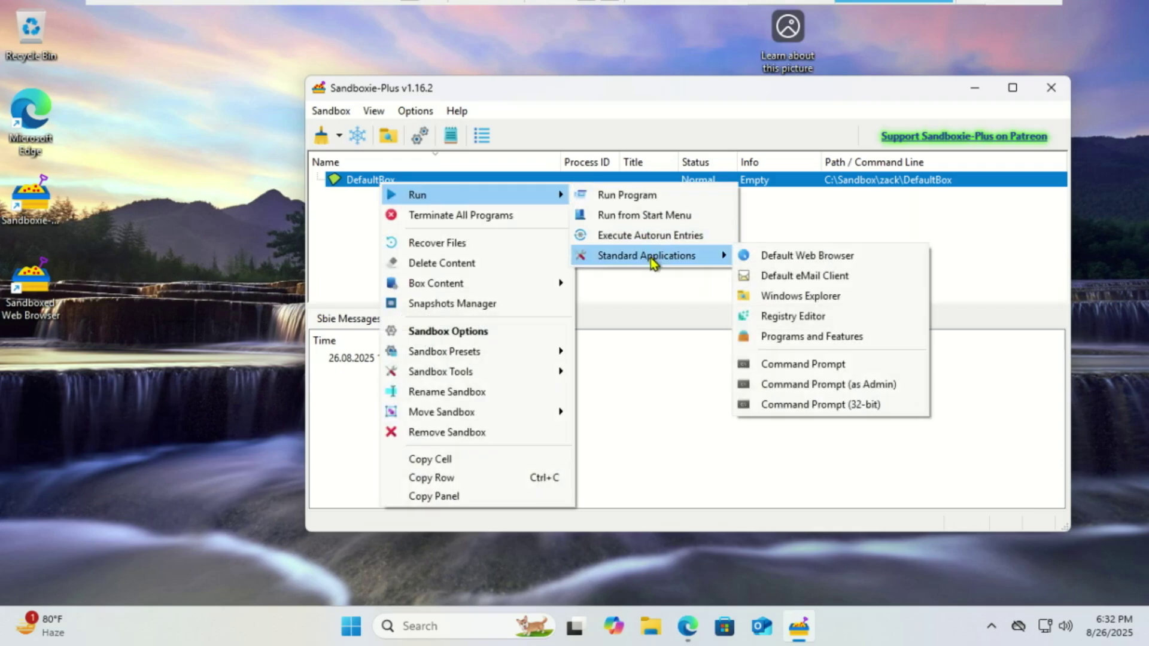
pyautogui.click(774, 261)
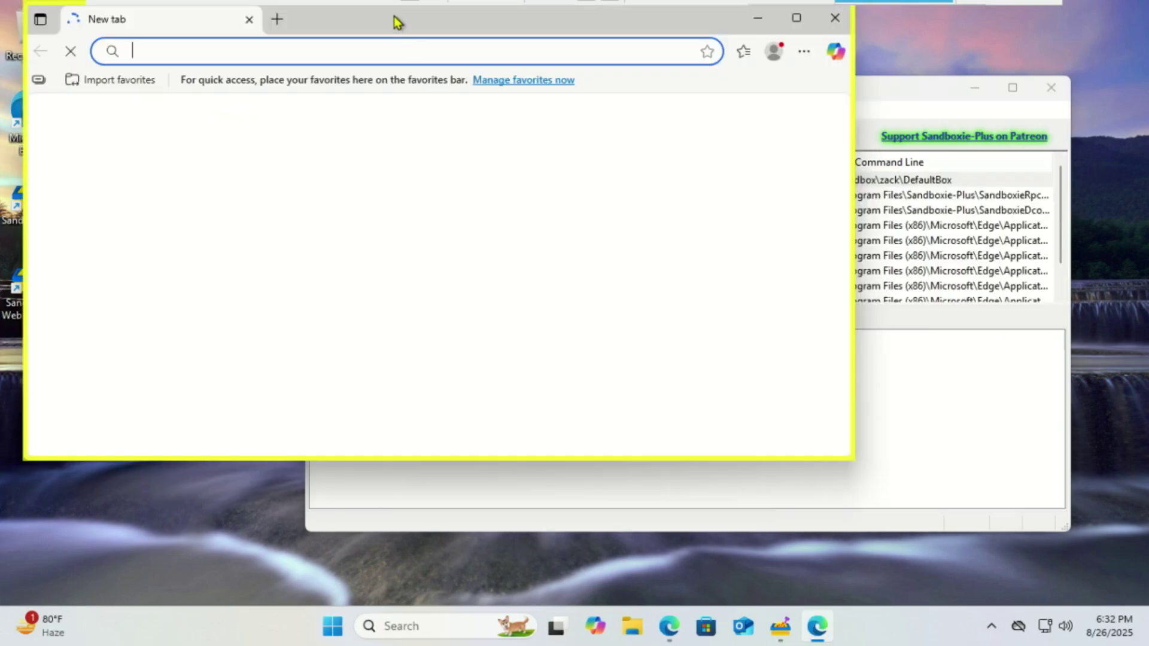
# Move the sandboxed browser window to check its yellow border, accept the privacy notice, and close the browser
pyautogui.moveTo(397, 24); pyautogui.dragTo(558, 120)
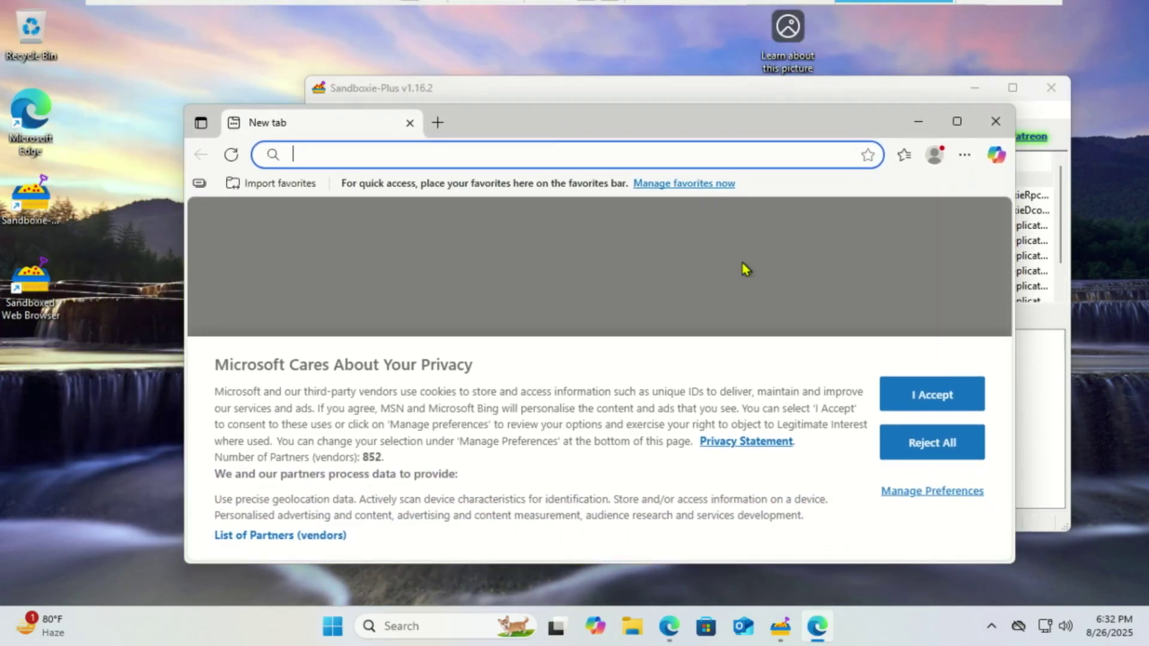
pyautogui.click(937, 391)
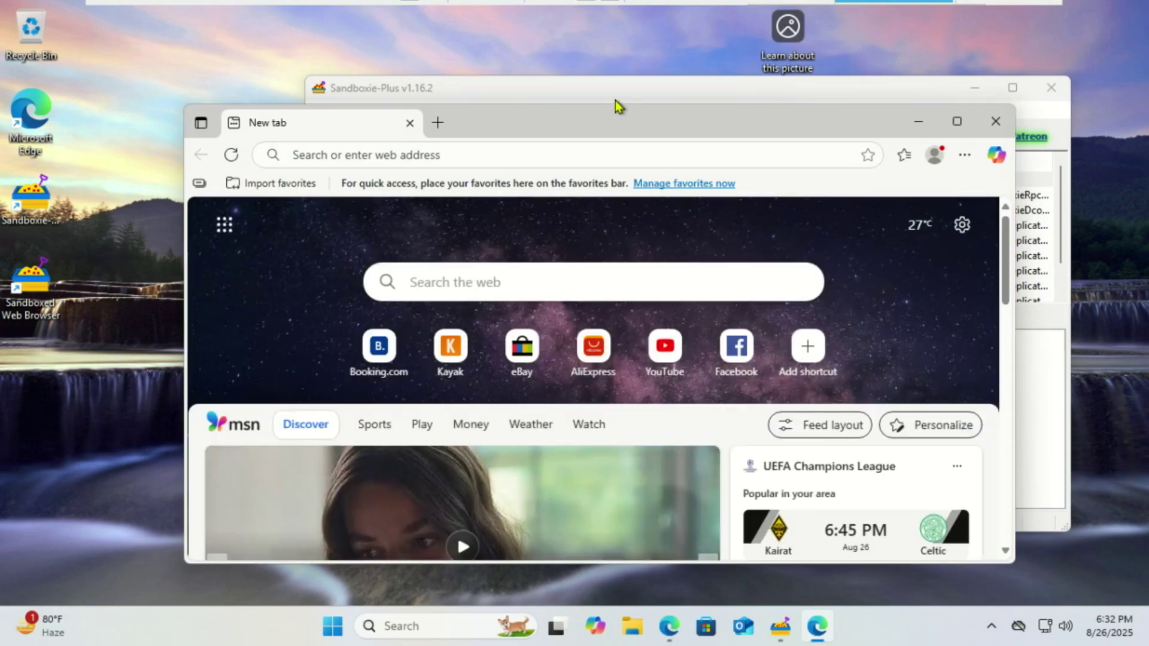
pyautogui.moveTo(621, 128)
pyautogui.mouseDown()
pyautogui.moveTo(680, 126)
pyautogui.moveTo(616, 121)
pyautogui.mouseUp()
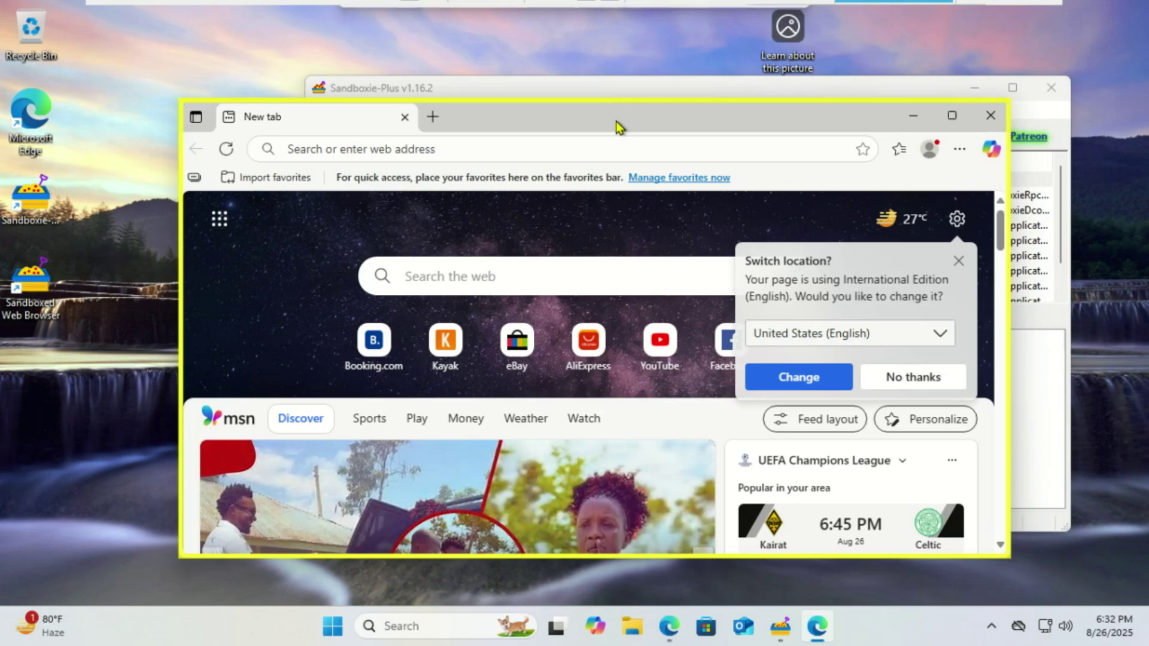
pyautogui.click(992, 124)
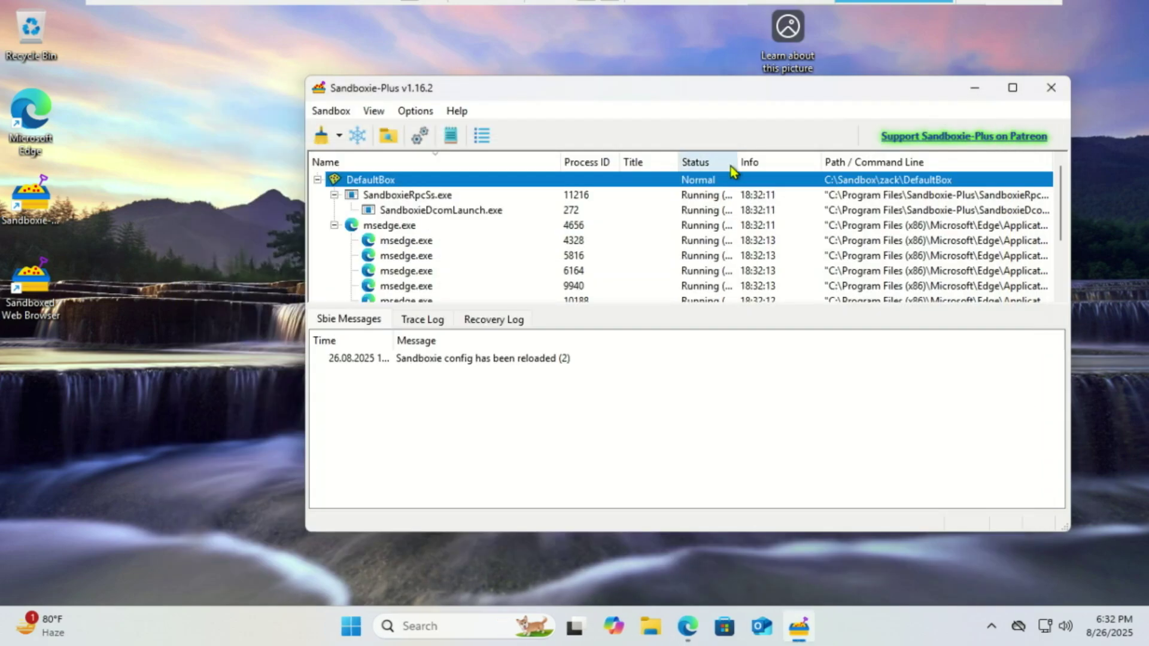
pyautogui.rightClick(389, 181)
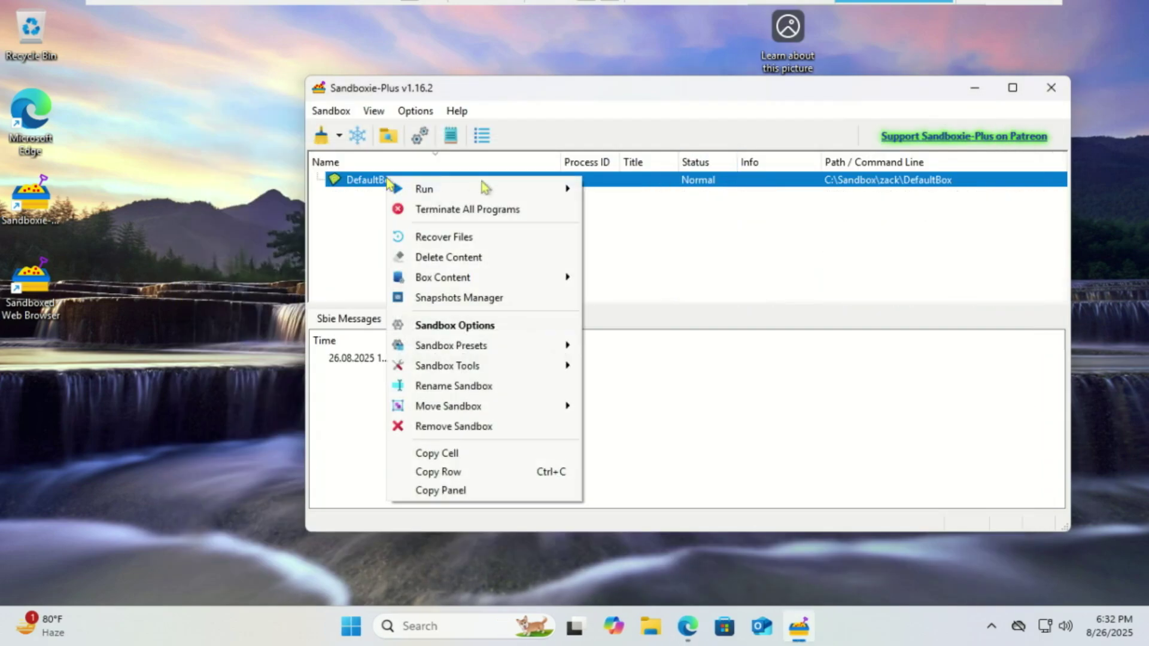
pyautogui.moveTo(503, 189)
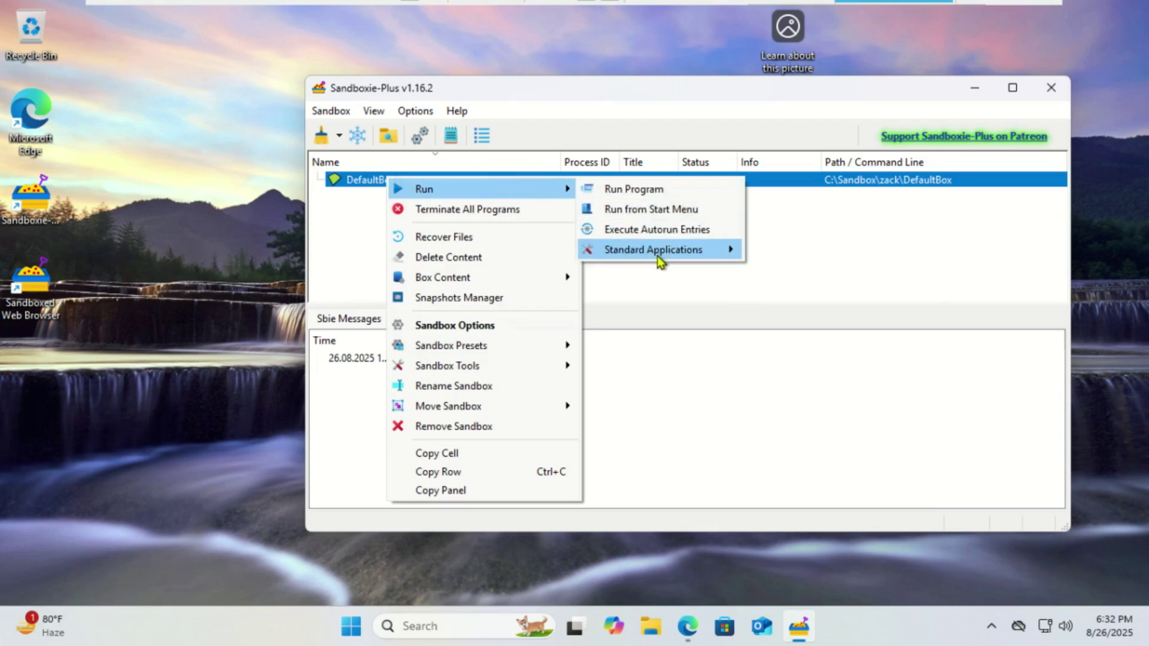
pyautogui.moveTo(657, 256)
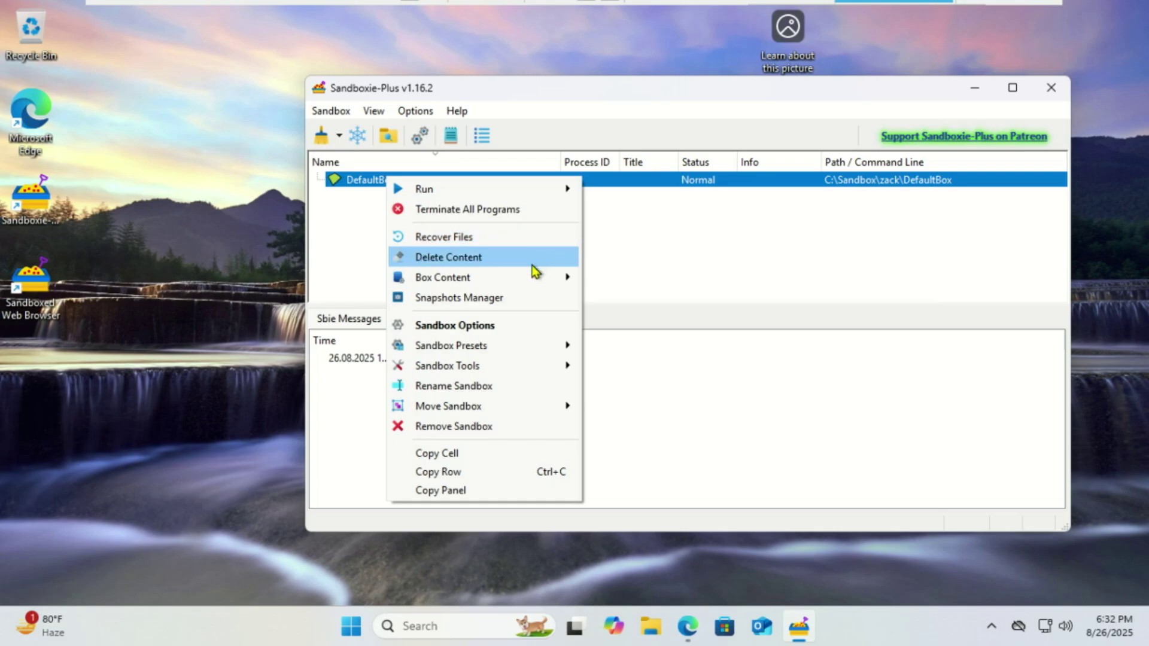
pyautogui.click(245, 399)
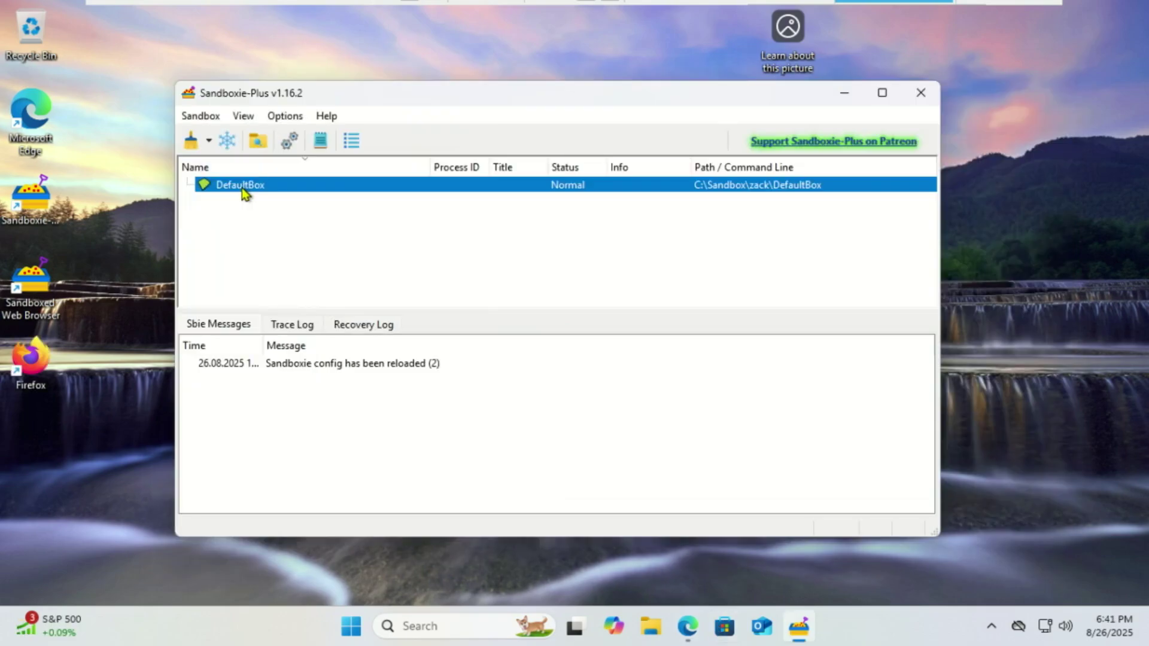
# Start creating a new sandbox and name it Test Box
pyautogui.click(200, 116)
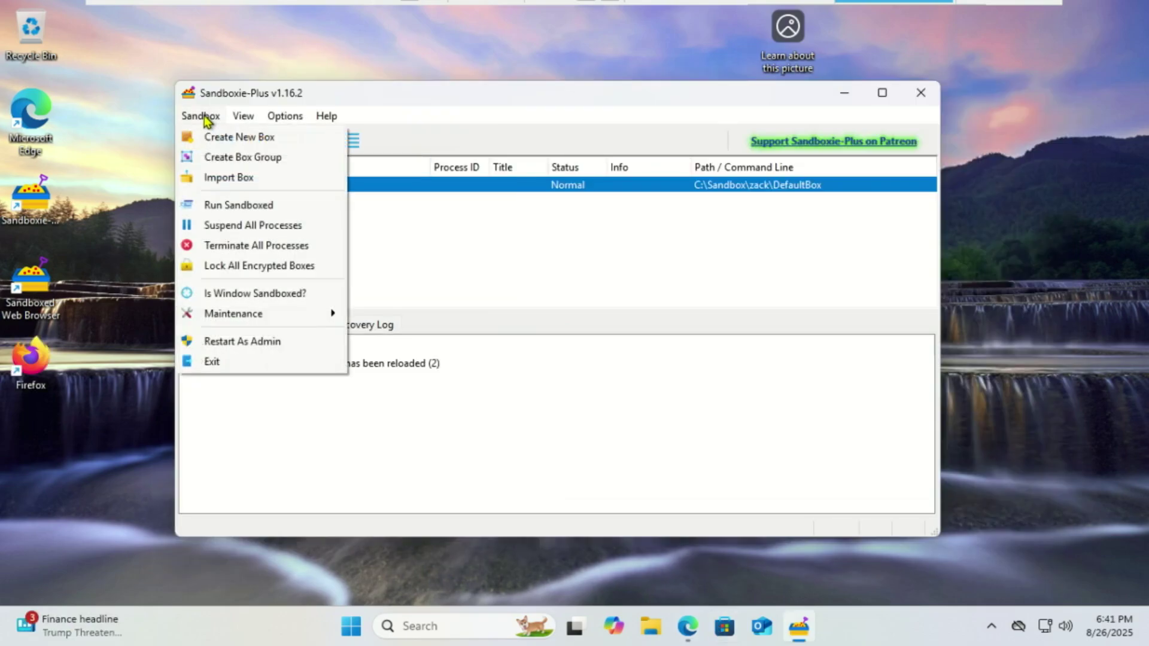
pyautogui.click(250, 140)
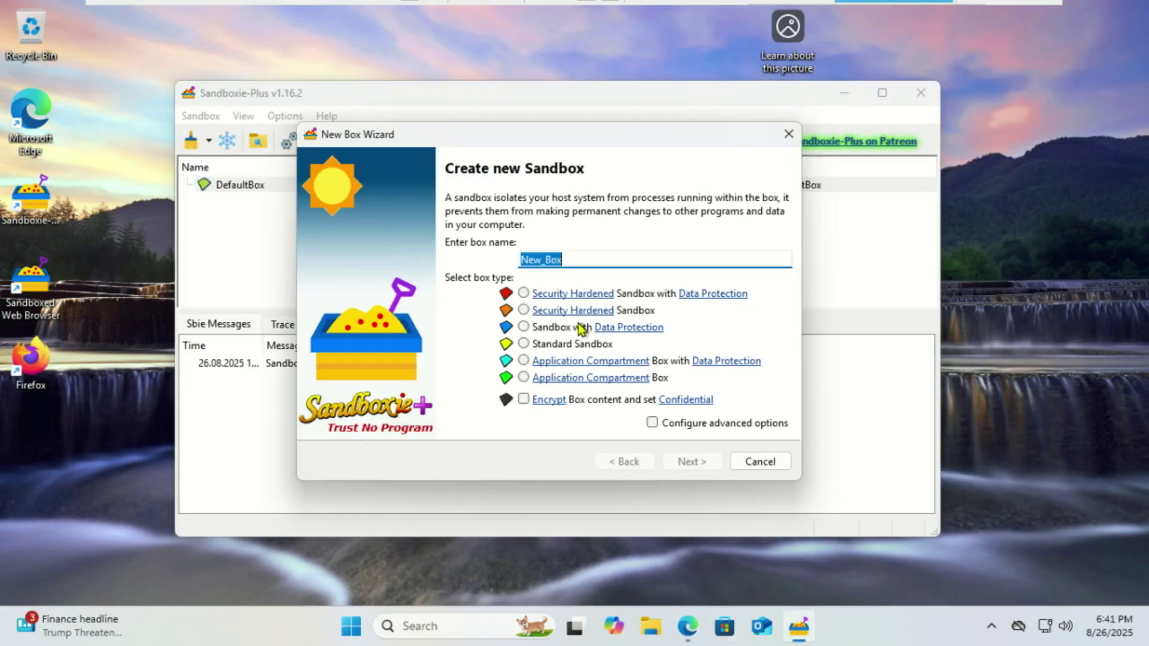
pyautogui.write('Te')
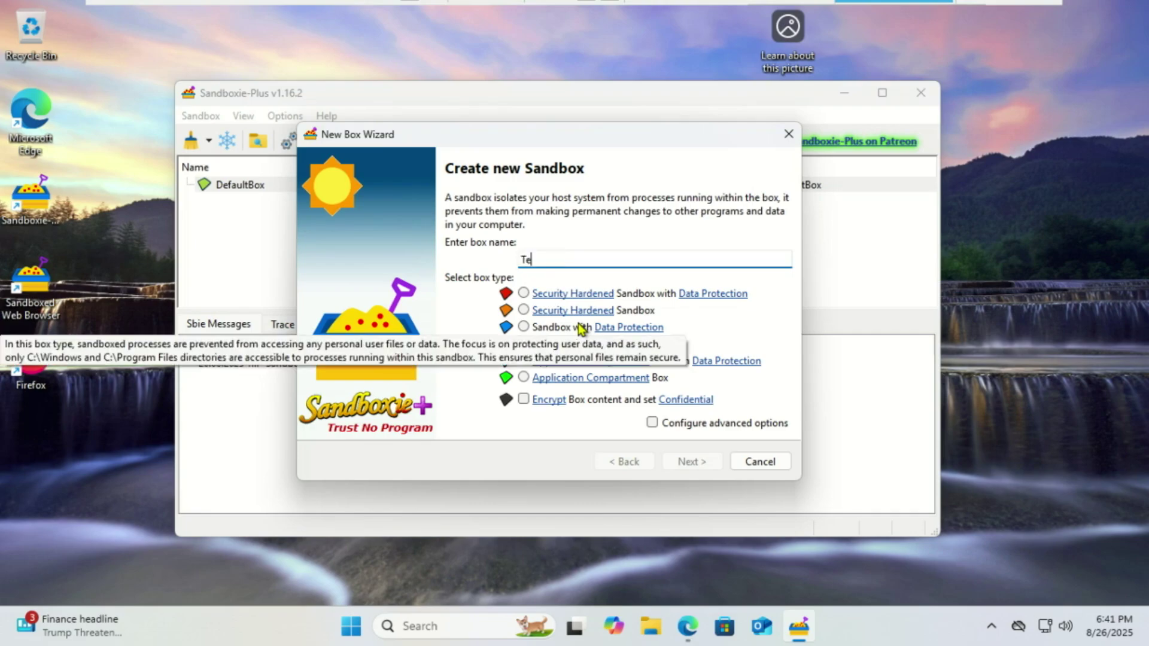
pyautogui.write('st Box')
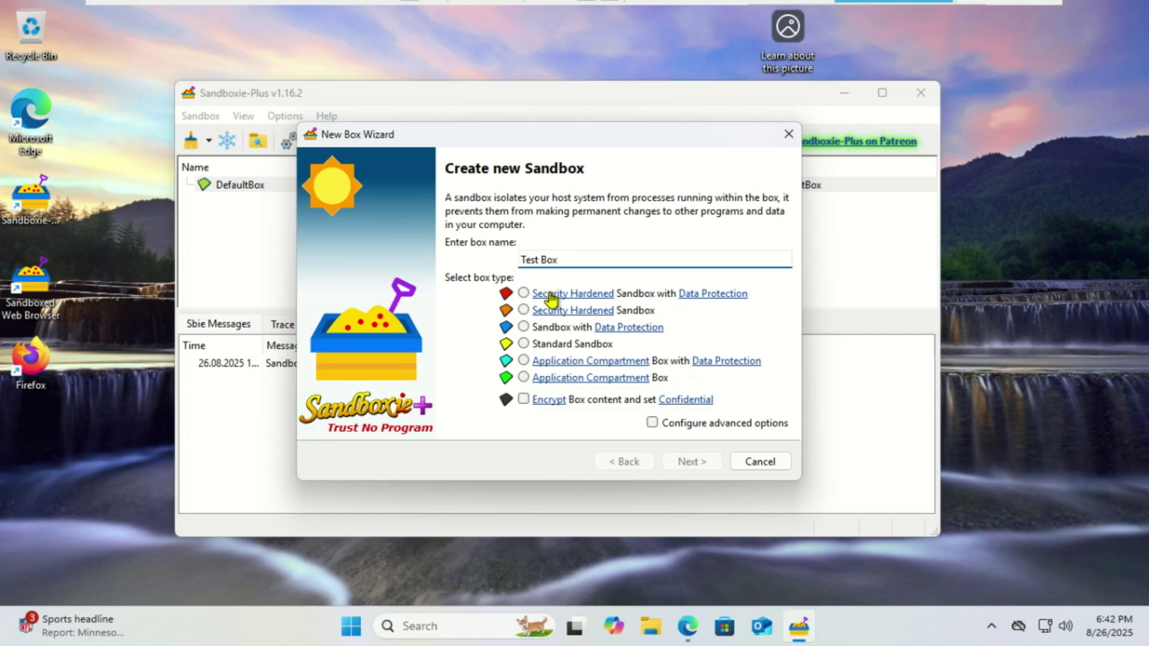
# Compare the box type descriptions, choose Standard Sandbox for Test Box, and finish creating it, dismissing the virtualization scheme notice
pyautogui.moveTo(552, 299)
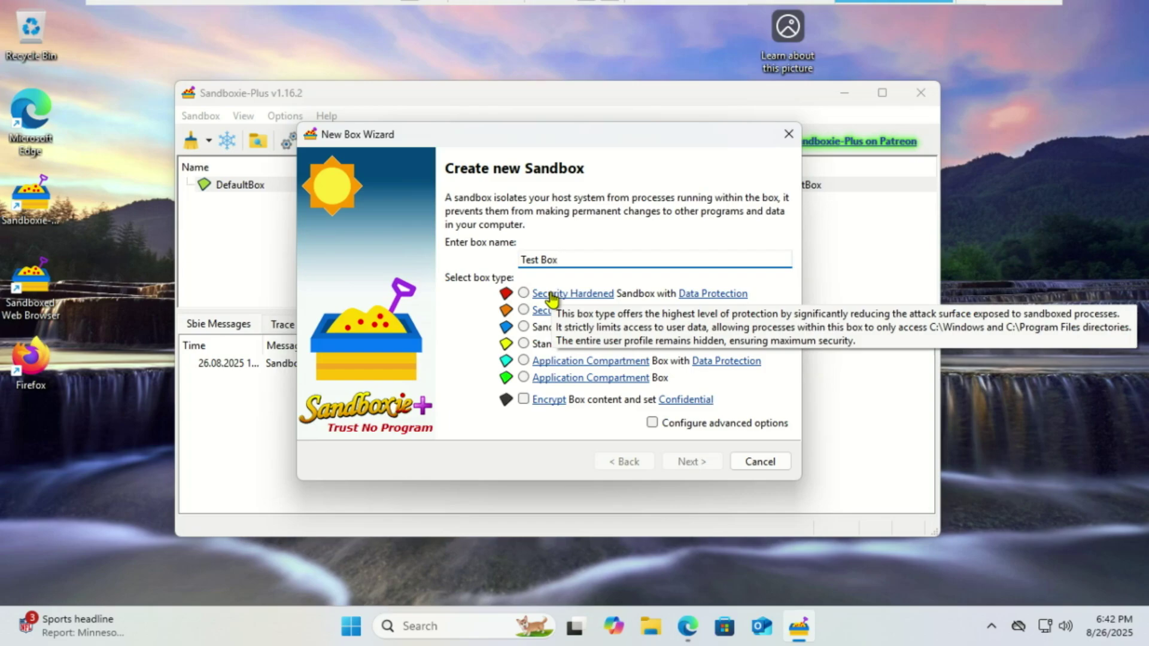
pyautogui.moveTo(578, 320)
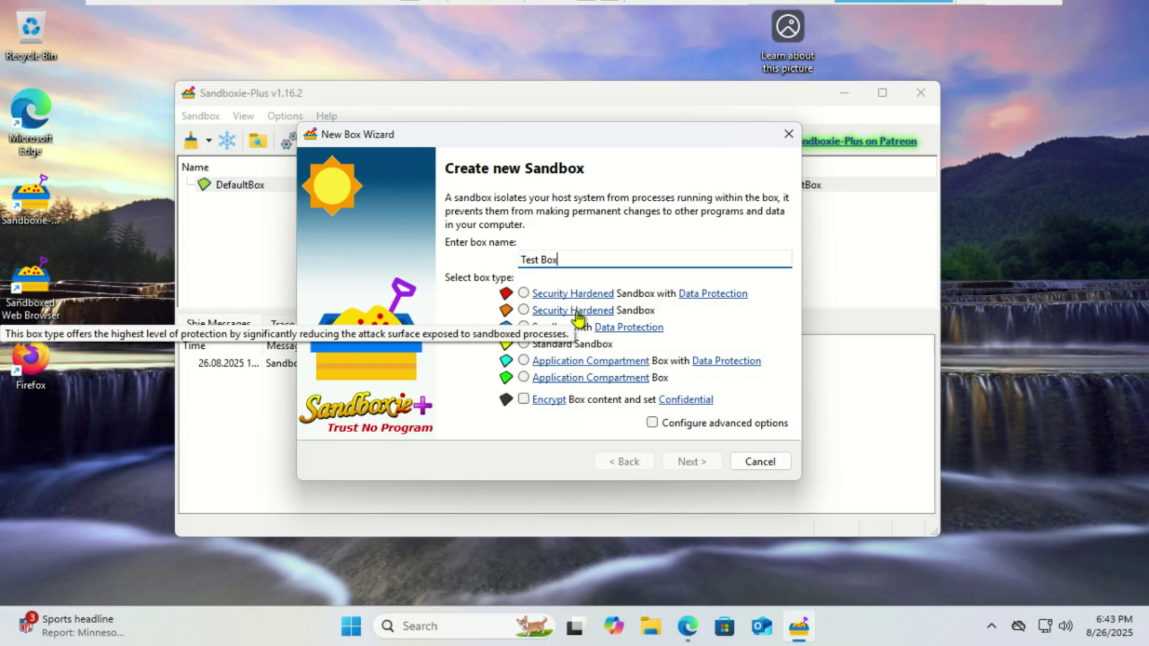
pyautogui.moveTo(614, 337)
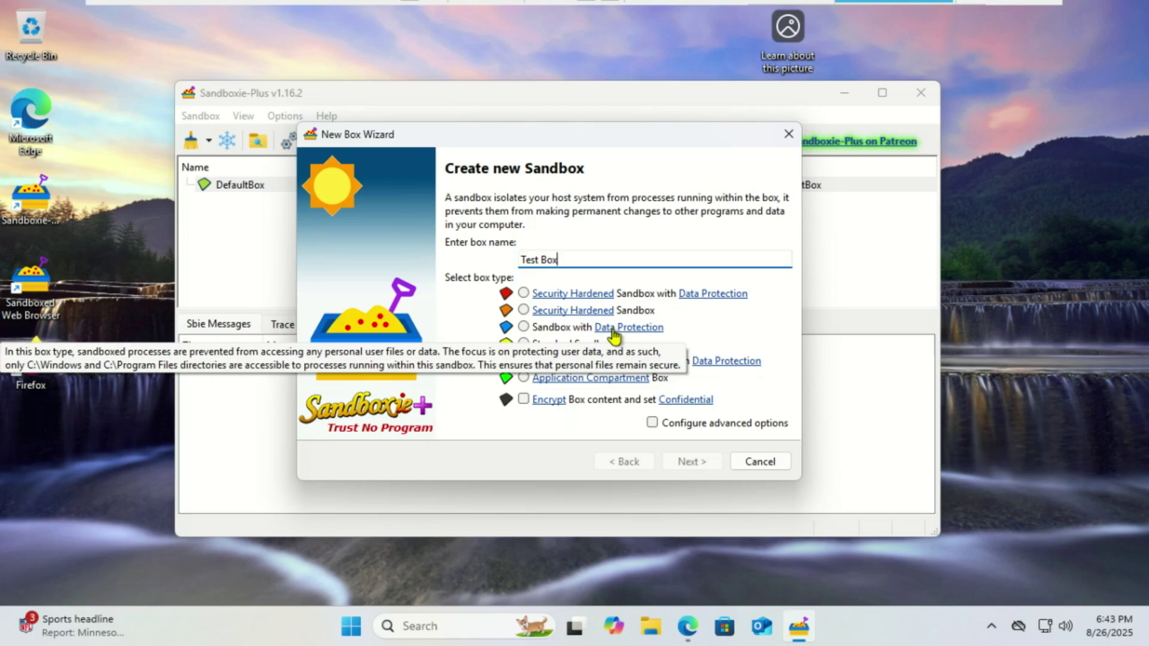
pyautogui.moveTo(543, 366)
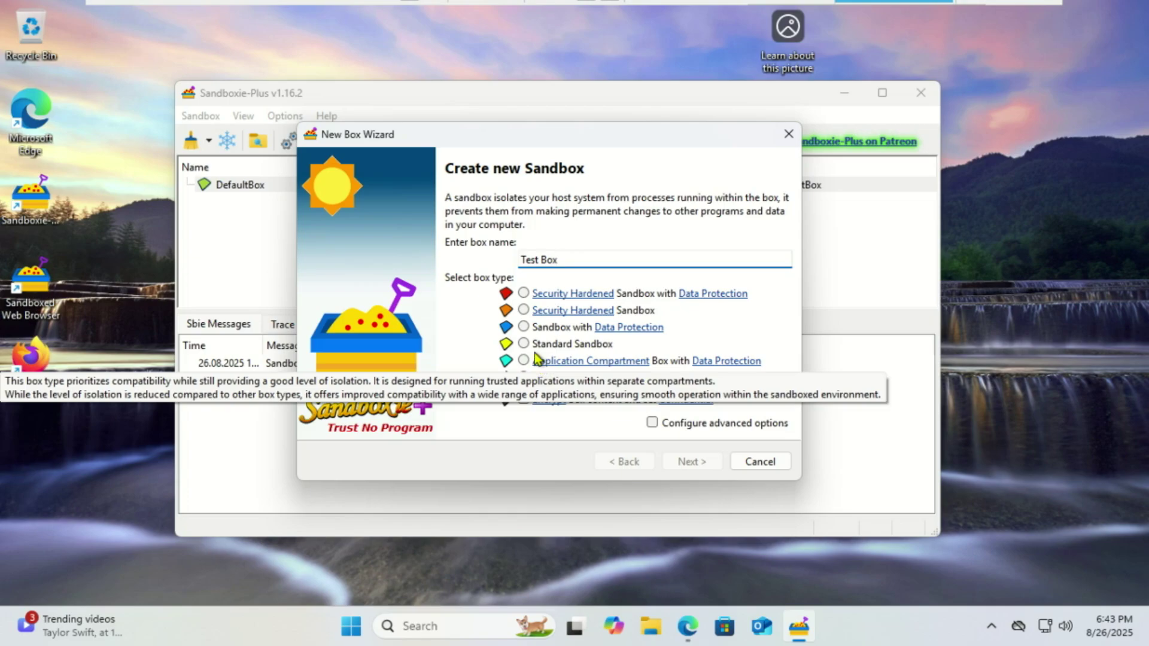
pyautogui.click(525, 345)
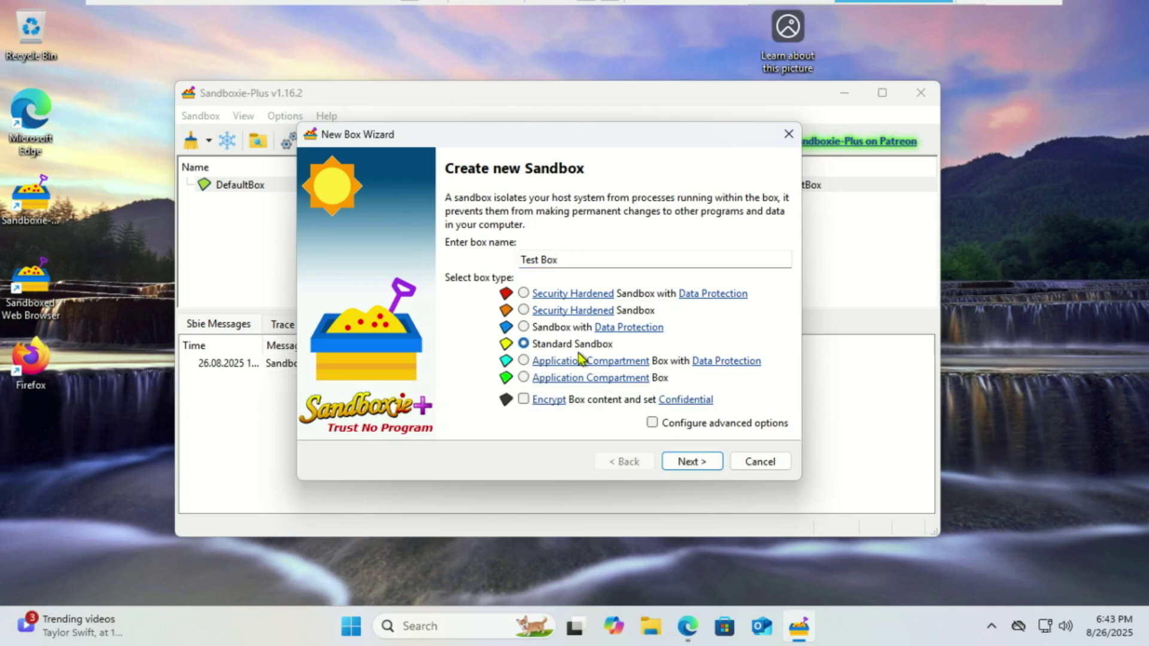
pyautogui.click(694, 462)
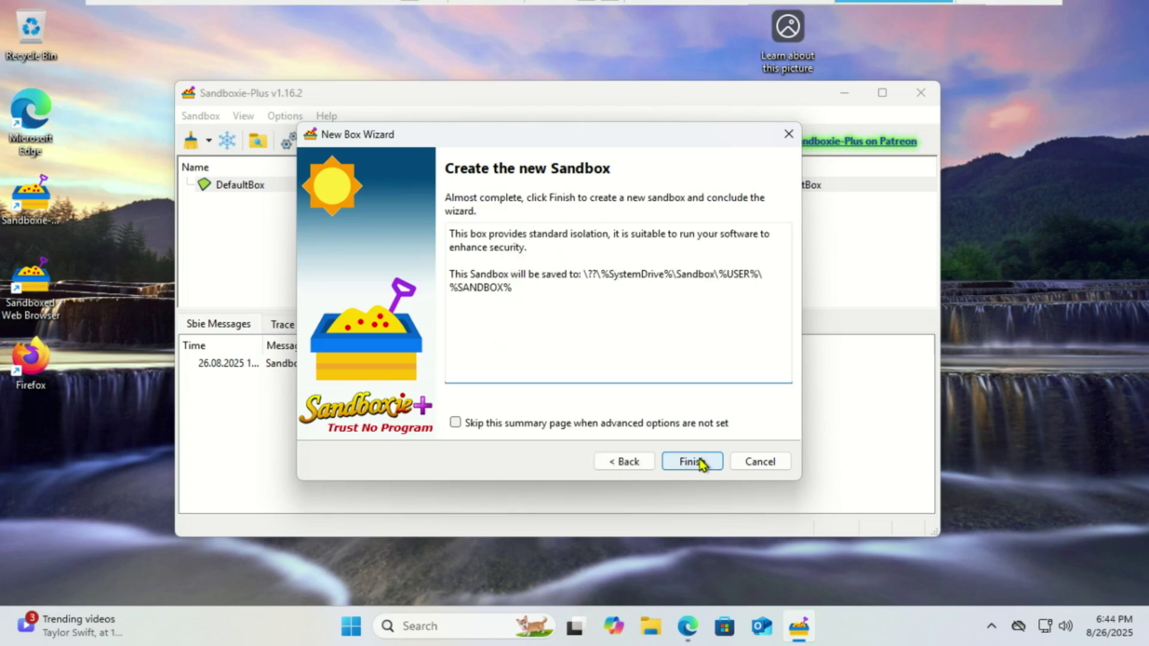
pyautogui.click(694, 462)
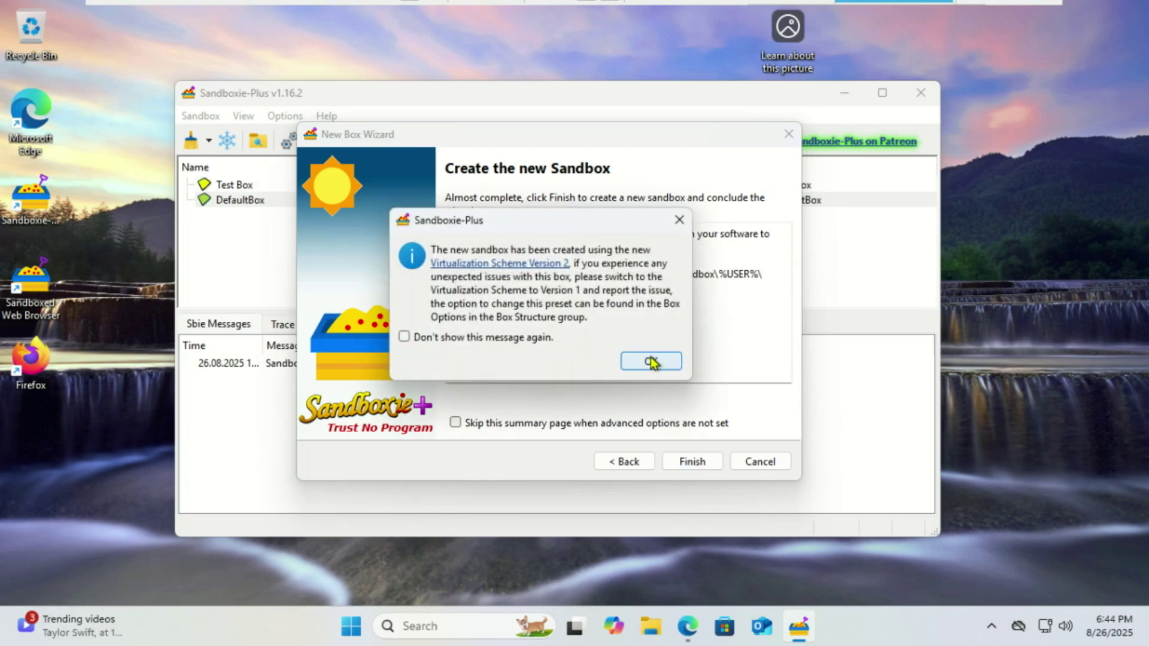
pyautogui.click(651, 362)
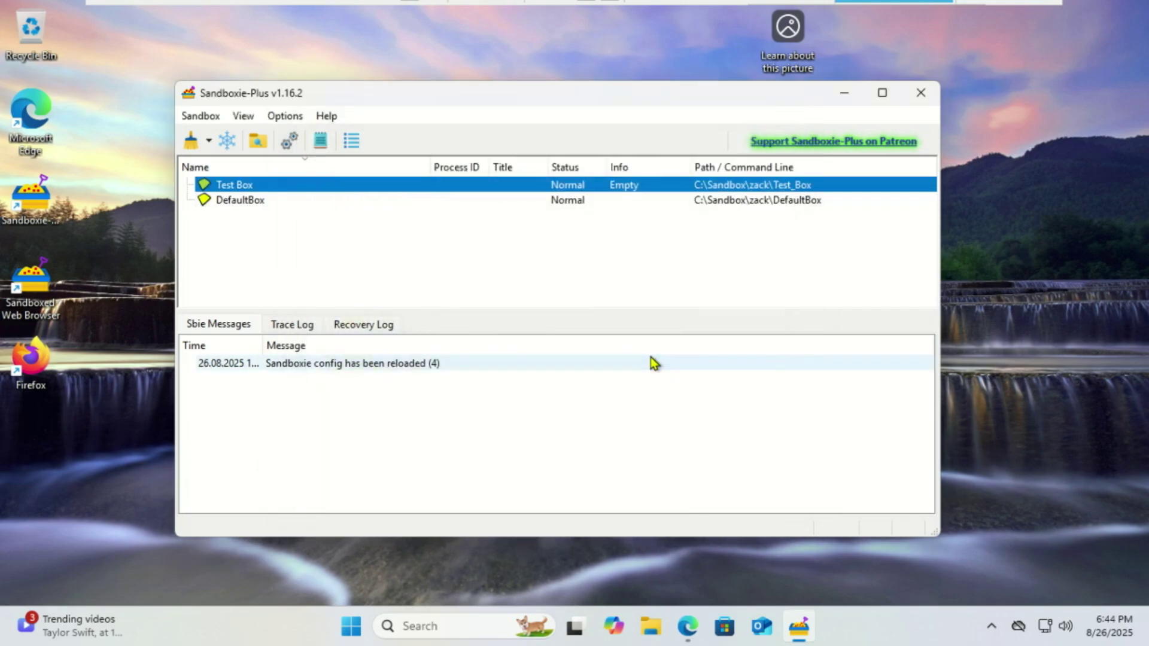
# Open the sandbox options of Test Box and view the icon and colour choices for its window border without changing them
pyautogui.rightClick(250, 185)
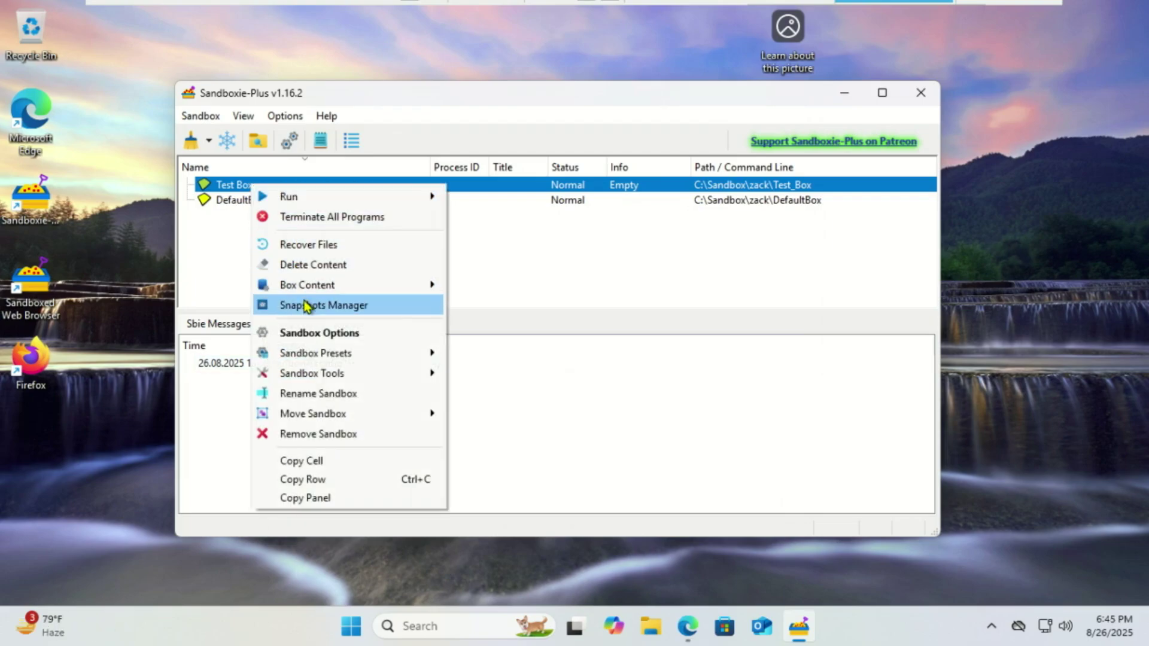
pyautogui.click(326, 336)
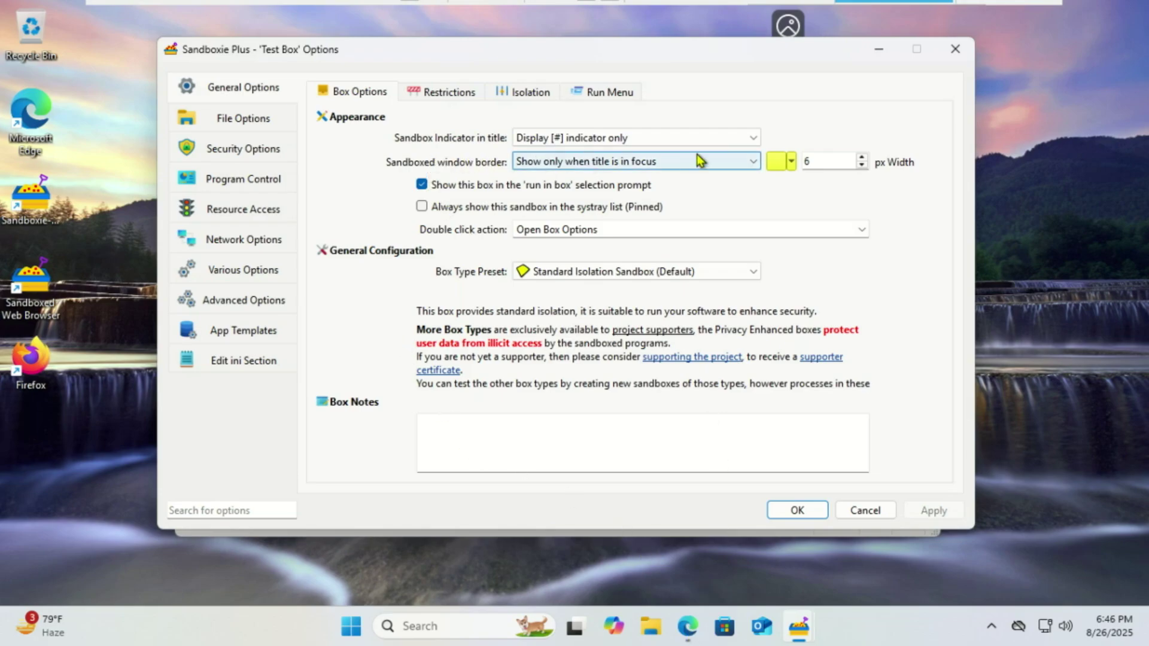
pyautogui.click(790, 160)
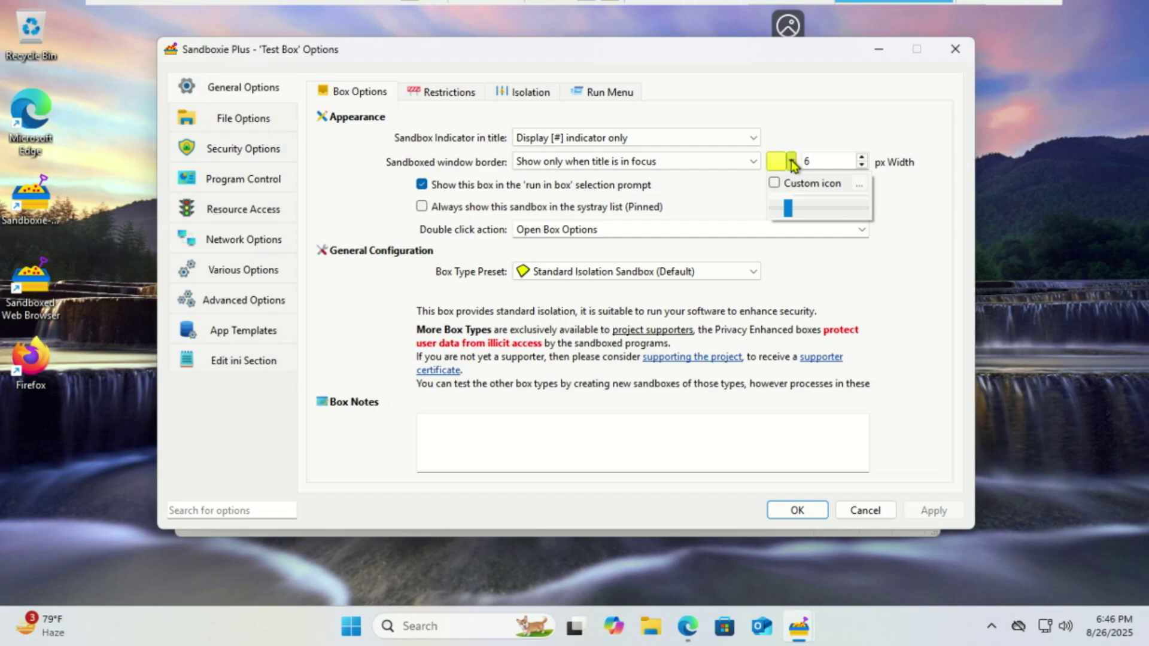
pyautogui.click(791, 160)
pyautogui.click(779, 160)
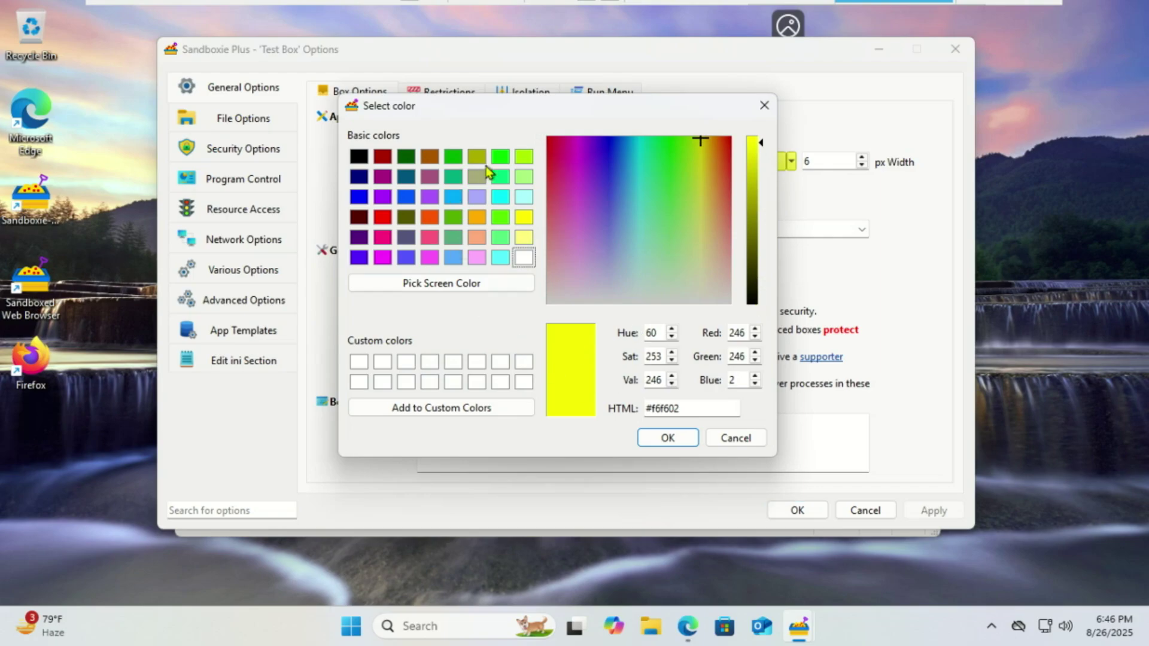
pyautogui.click(737, 442)
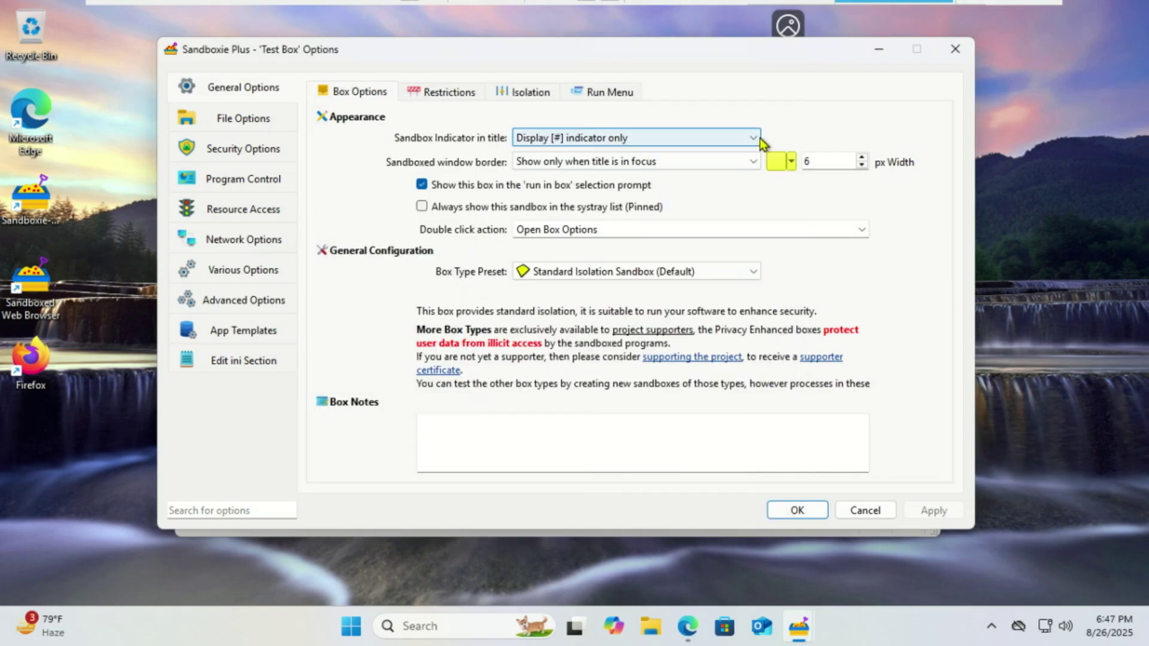
# Set Test Box's sandbox indicator to display the box name in the title and apply the change
pyautogui.click(759, 138)
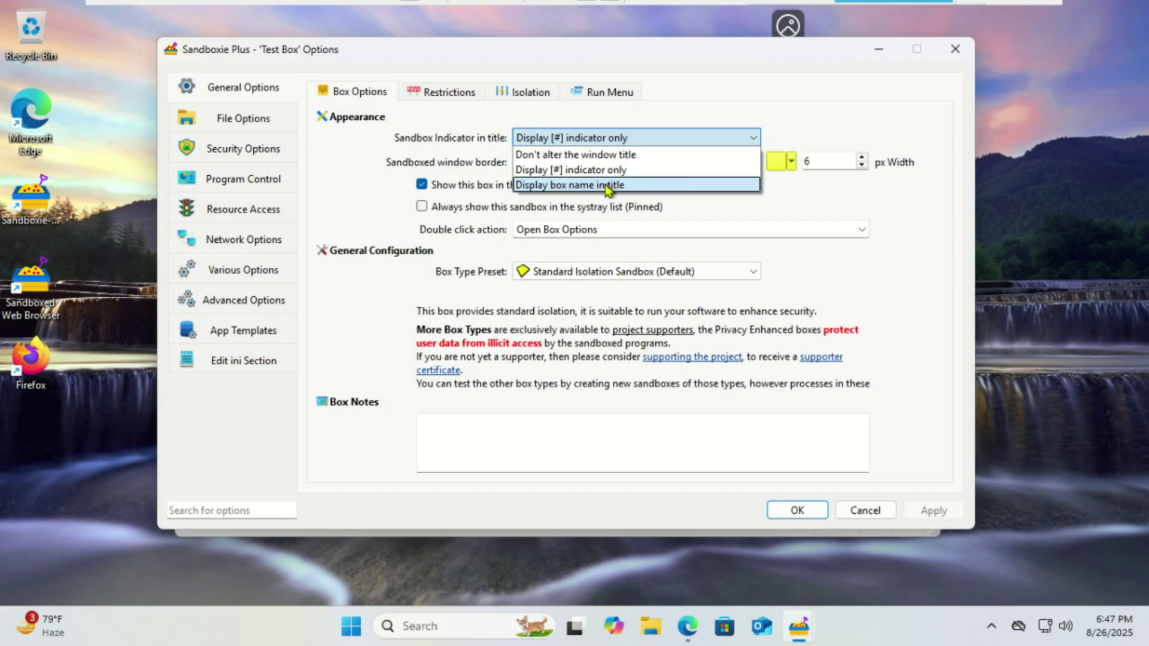
pyautogui.click(628, 184)
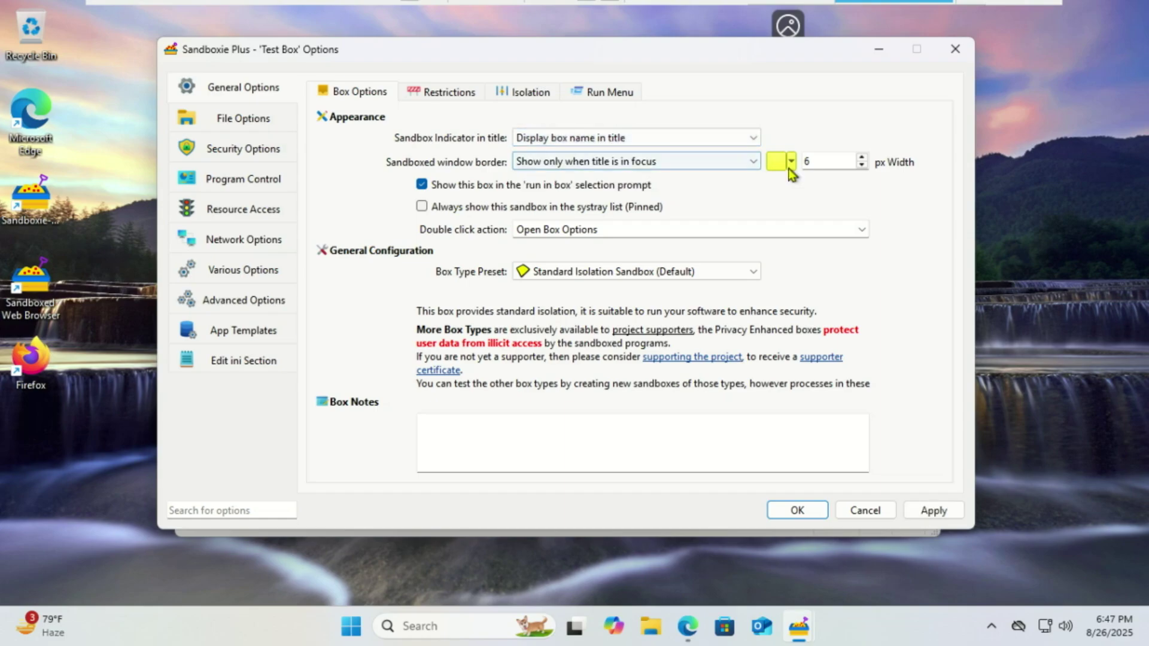
pyautogui.click(945, 514)
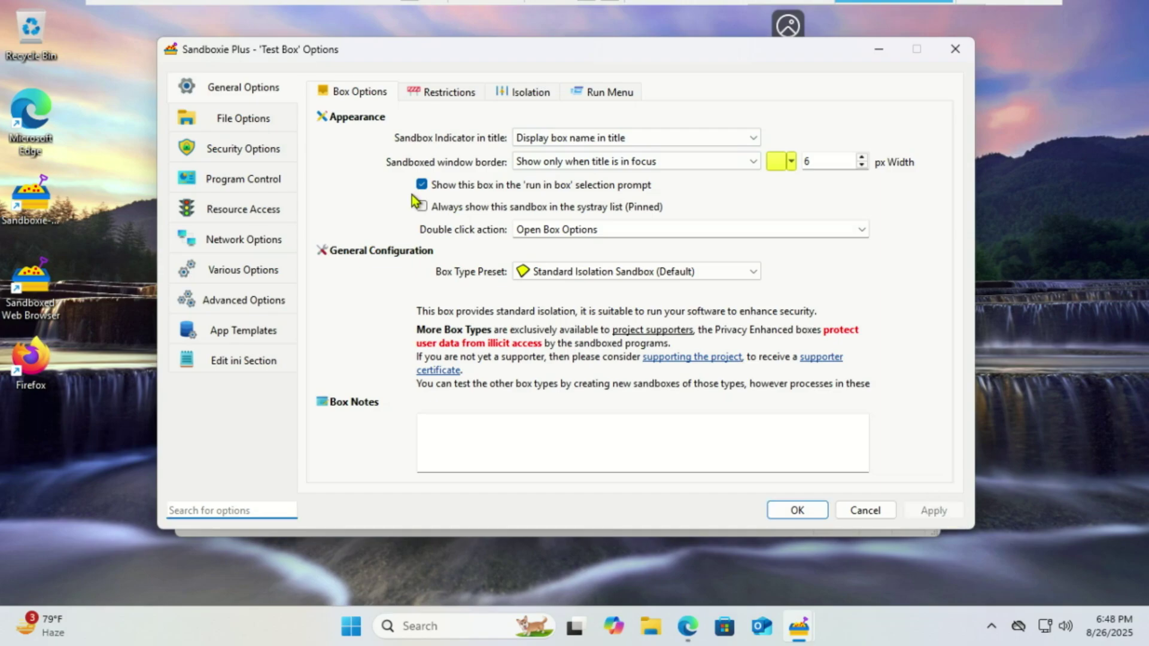
# Review Test Box's general settings for restrictions, access isolation and custom run menu entries
pyautogui.click(435, 95)
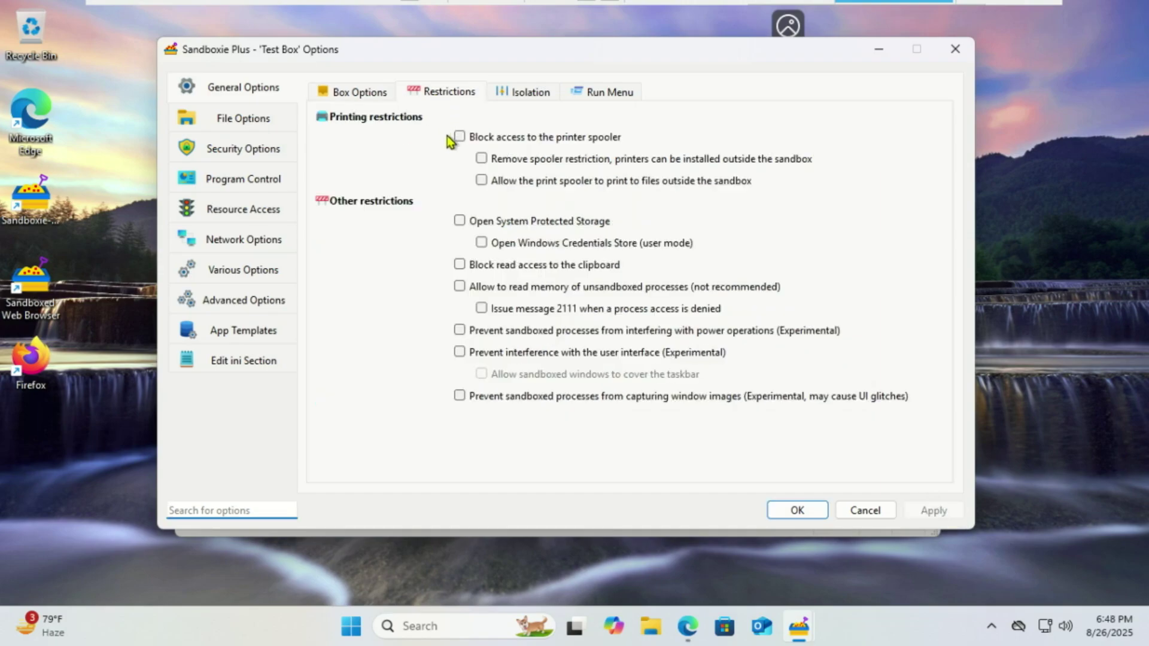
pyautogui.click(529, 95)
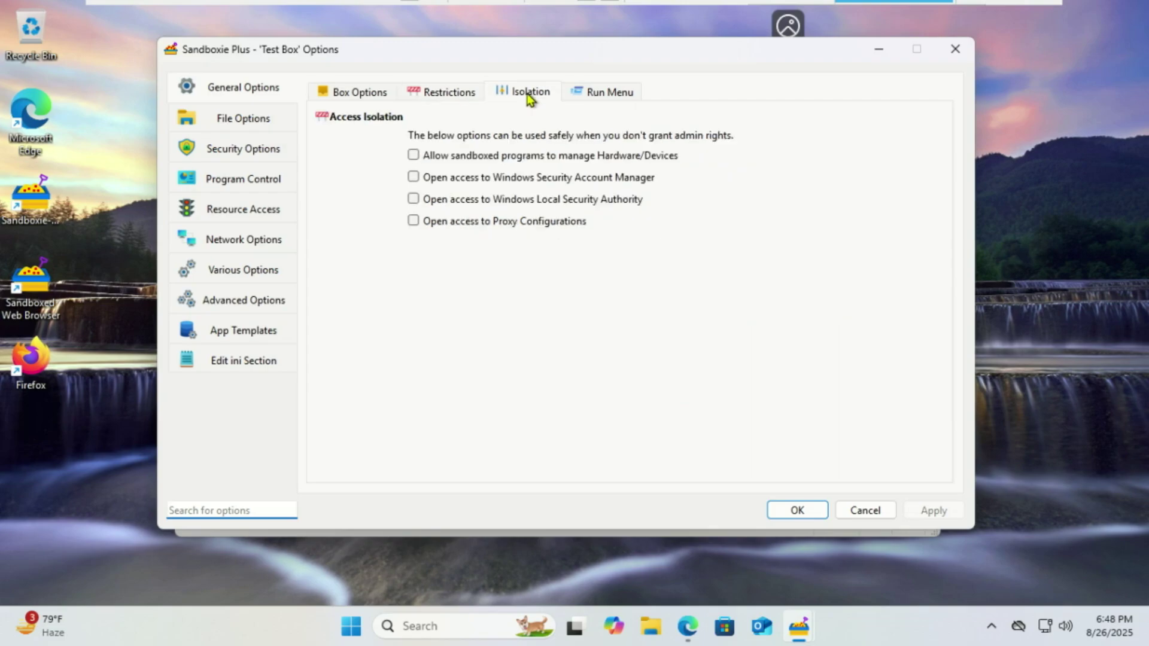
pyautogui.click(607, 90)
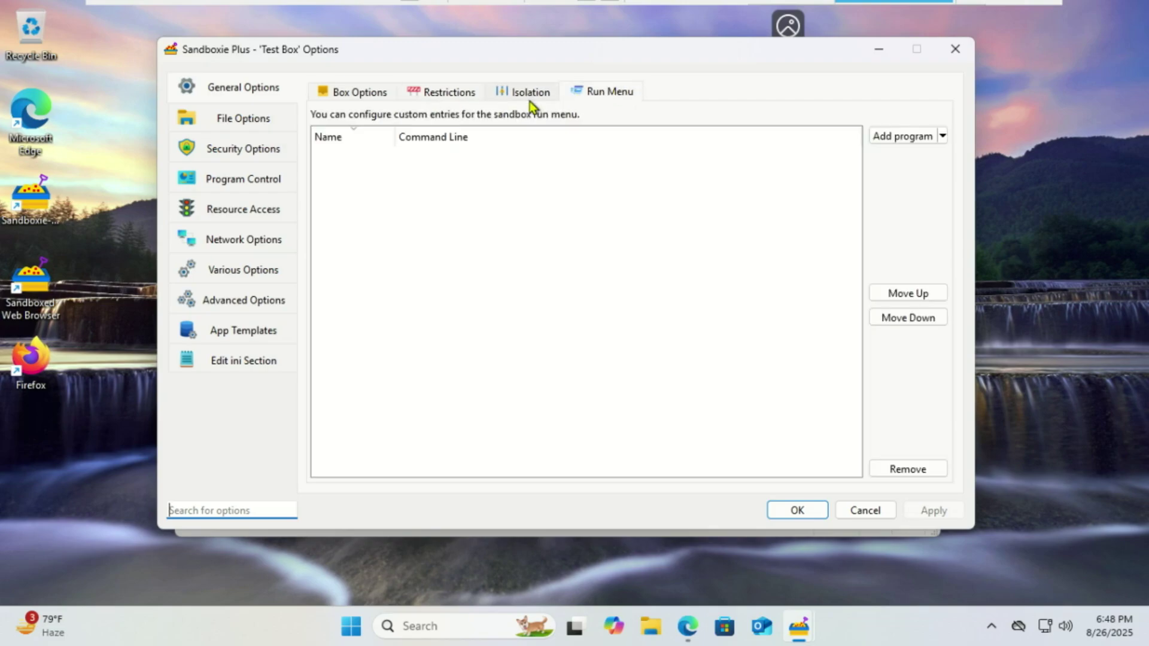
# In Test Box's file options, enable automatic deletion of content changes when the last sandboxed process terminates
pyautogui.click(257, 124)
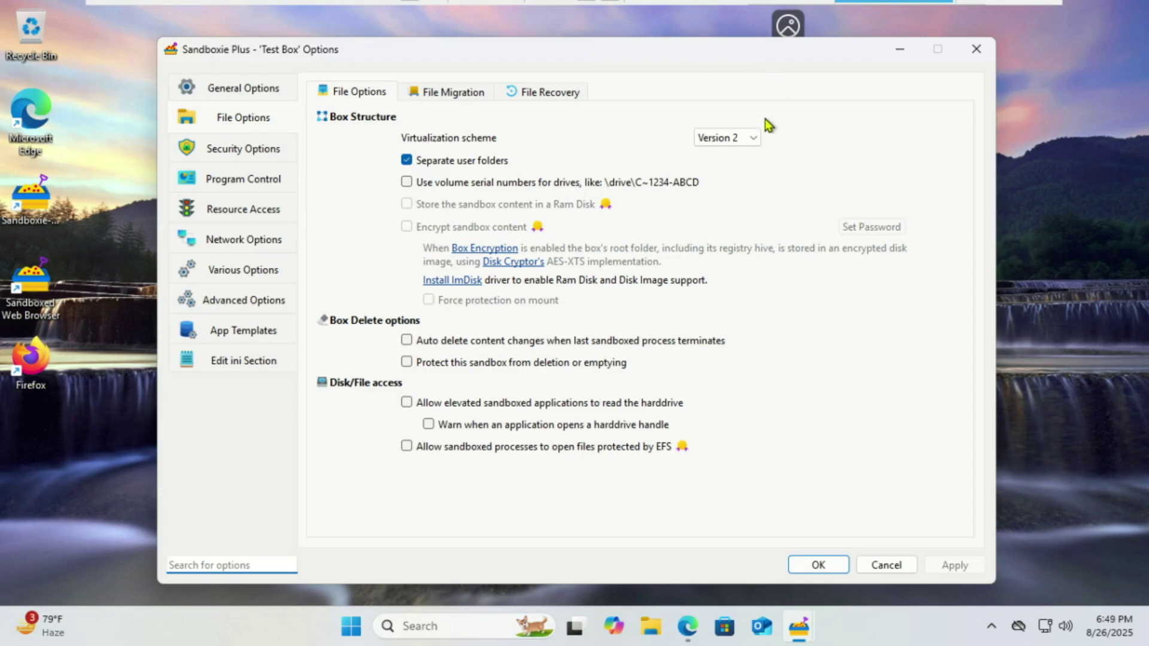
pyautogui.click(752, 139)
pyautogui.click(753, 138)
pyautogui.click(408, 344)
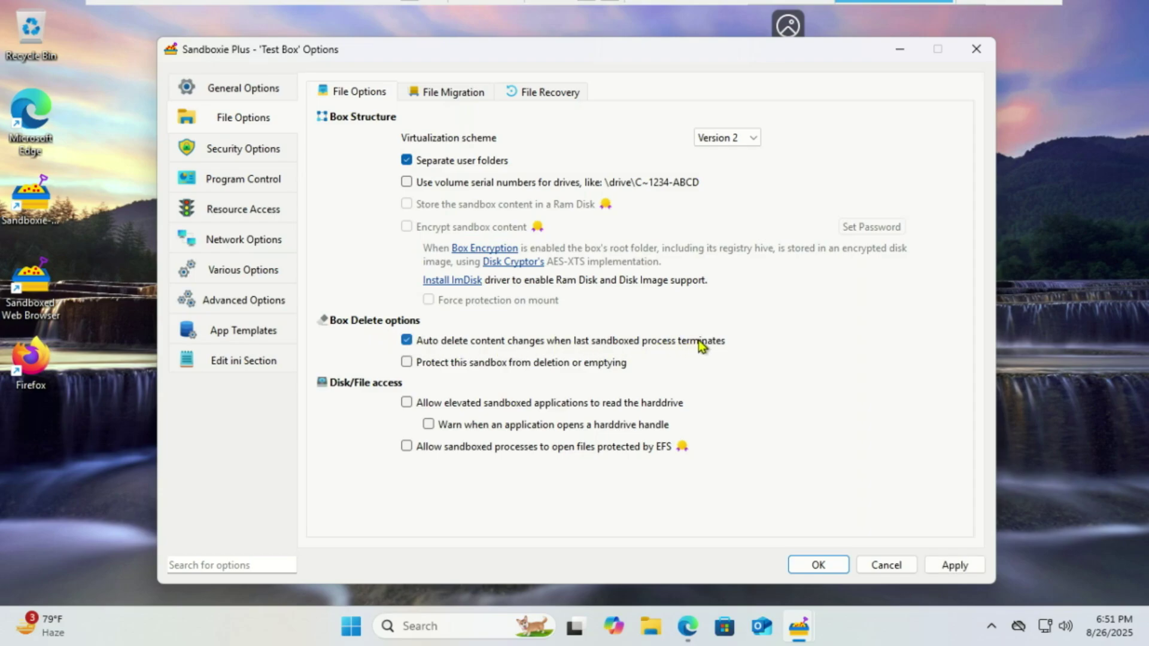
pyautogui.click(718, 342)
# Examine Test Box's file migration and file recovery settings and its security hardening, security isolation, box protection and job object settings
pyautogui.click(453, 92)
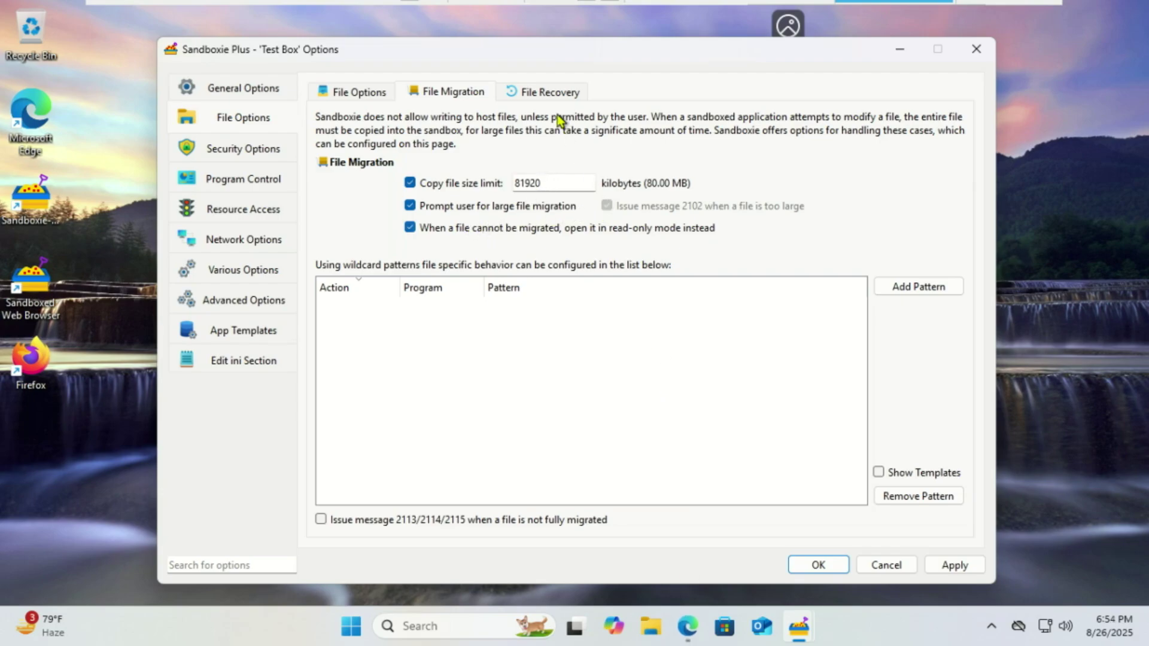
pyautogui.click(549, 93)
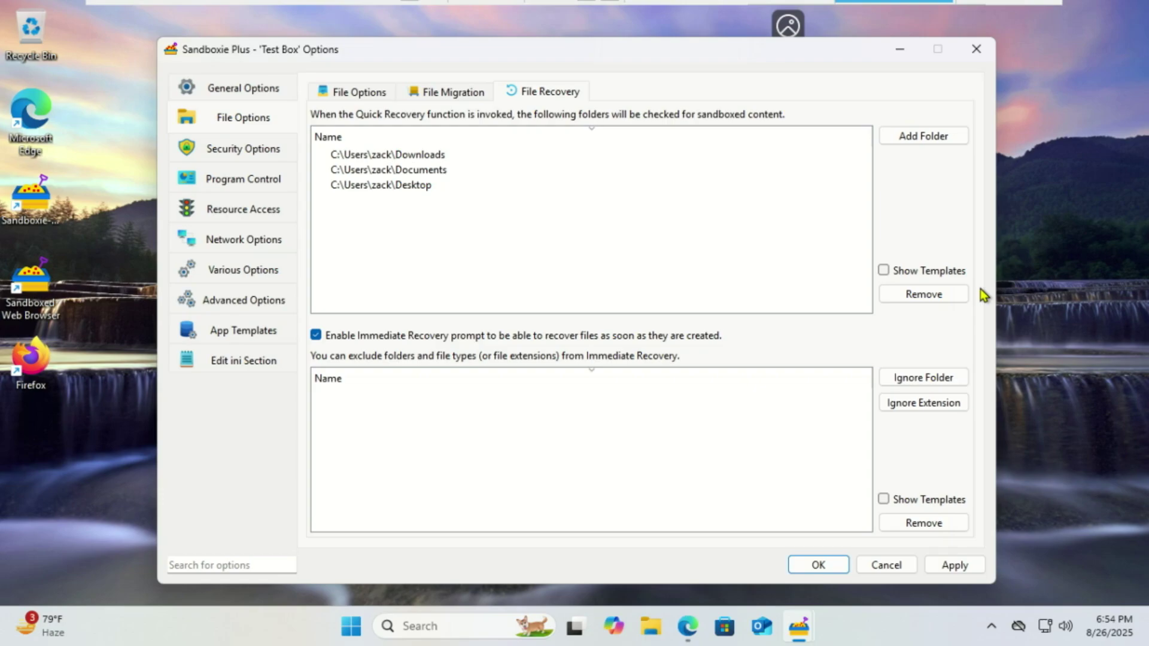
pyautogui.click(261, 151)
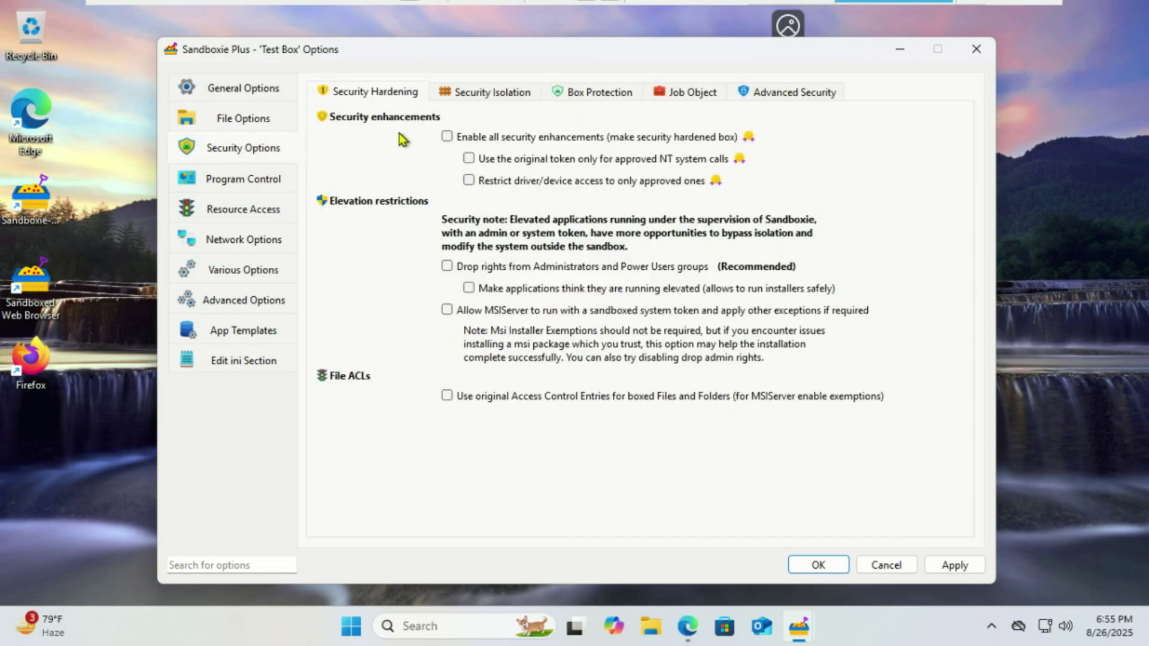
pyautogui.click(481, 96)
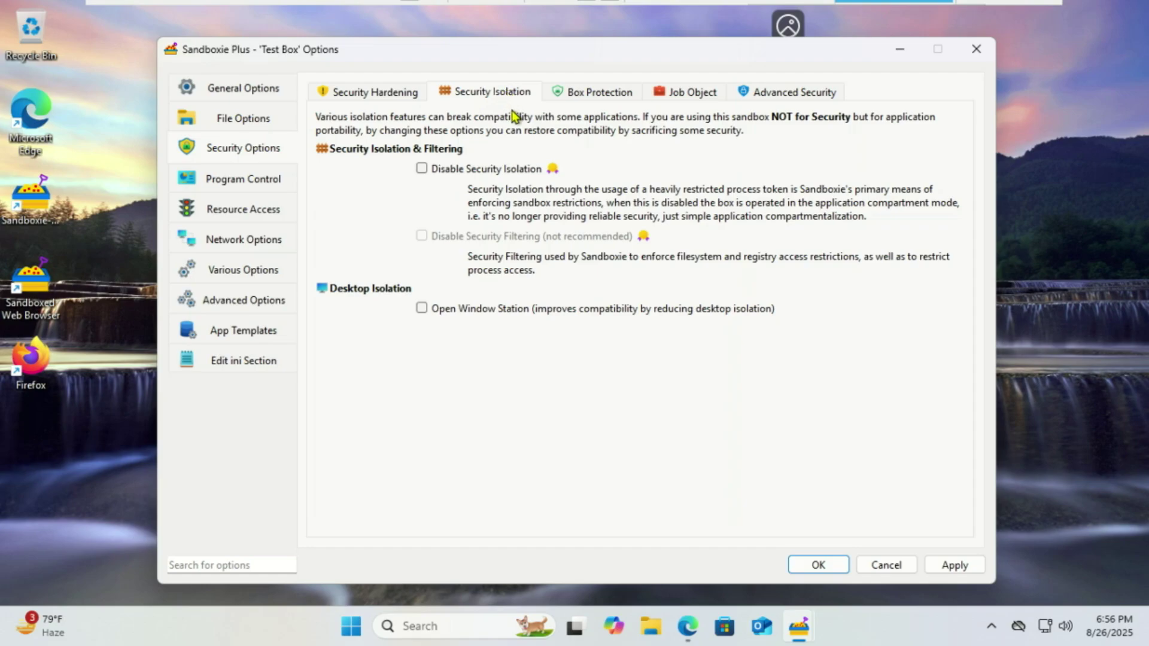
pyautogui.click(578, 98)
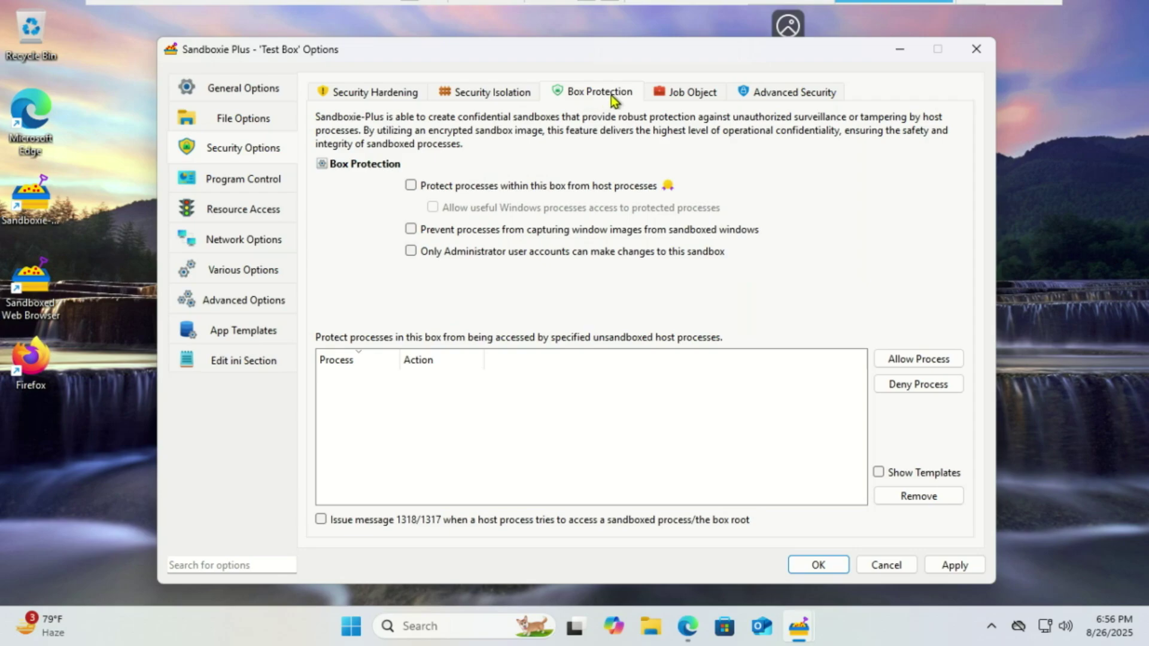
pyautogui.click(675, 97)
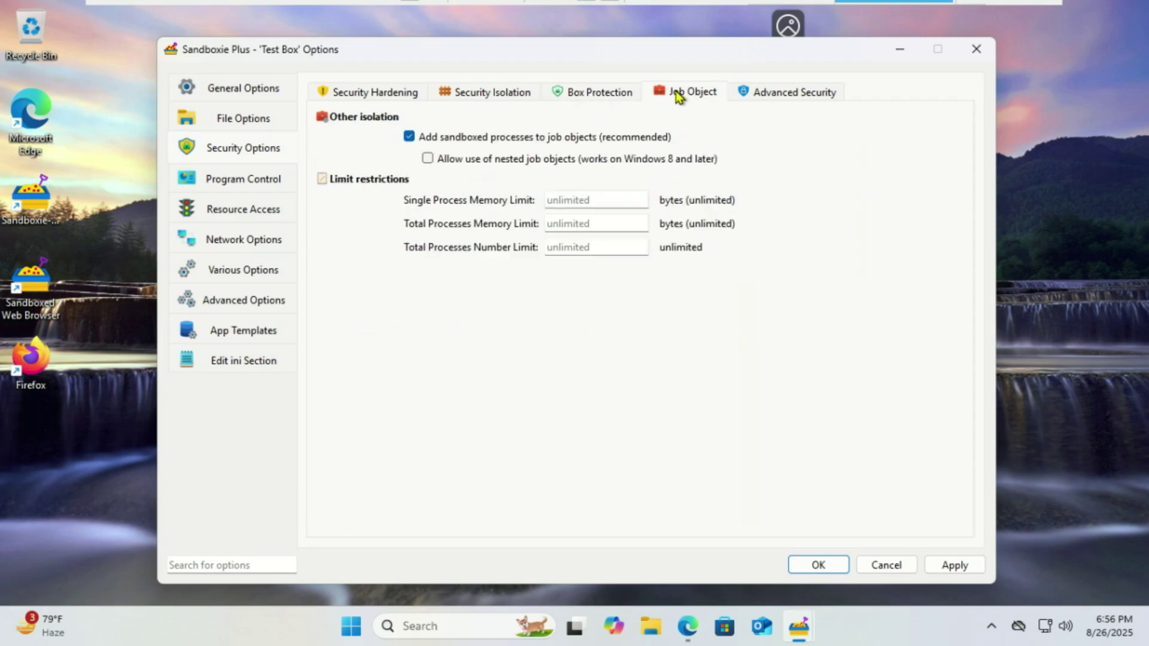
# Examine Test Box's advanced security settings, its program control rules from grouping to start restrictions, and its resource access and network options
pyautogui.click(759, 95)
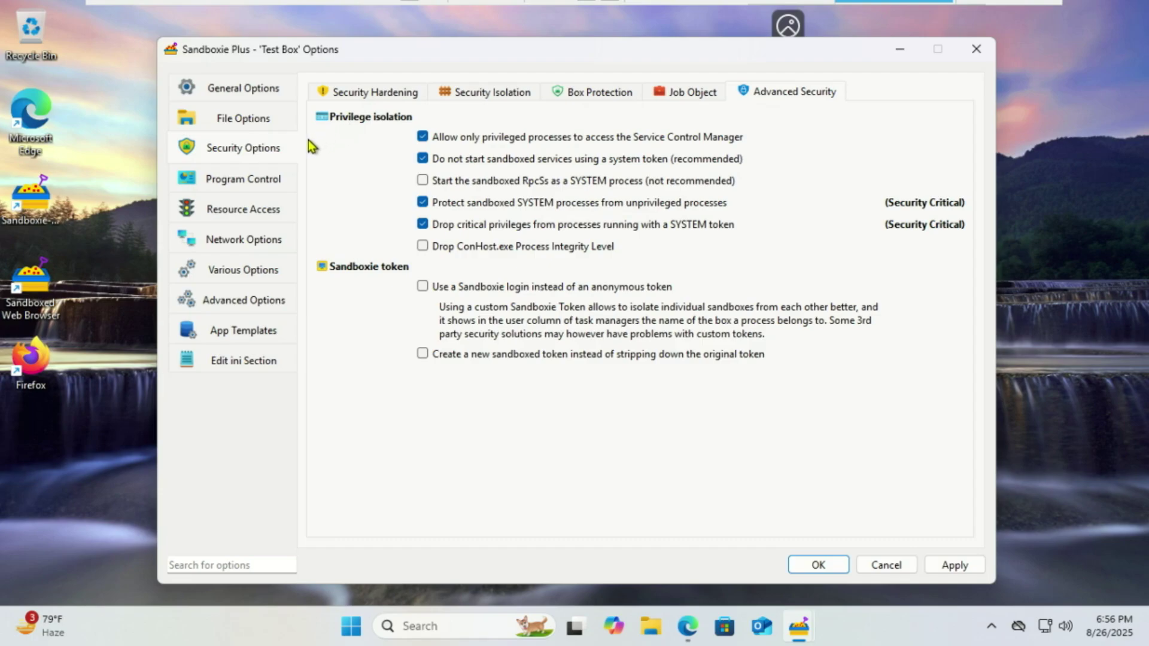
pyautogui.click(277, 179)
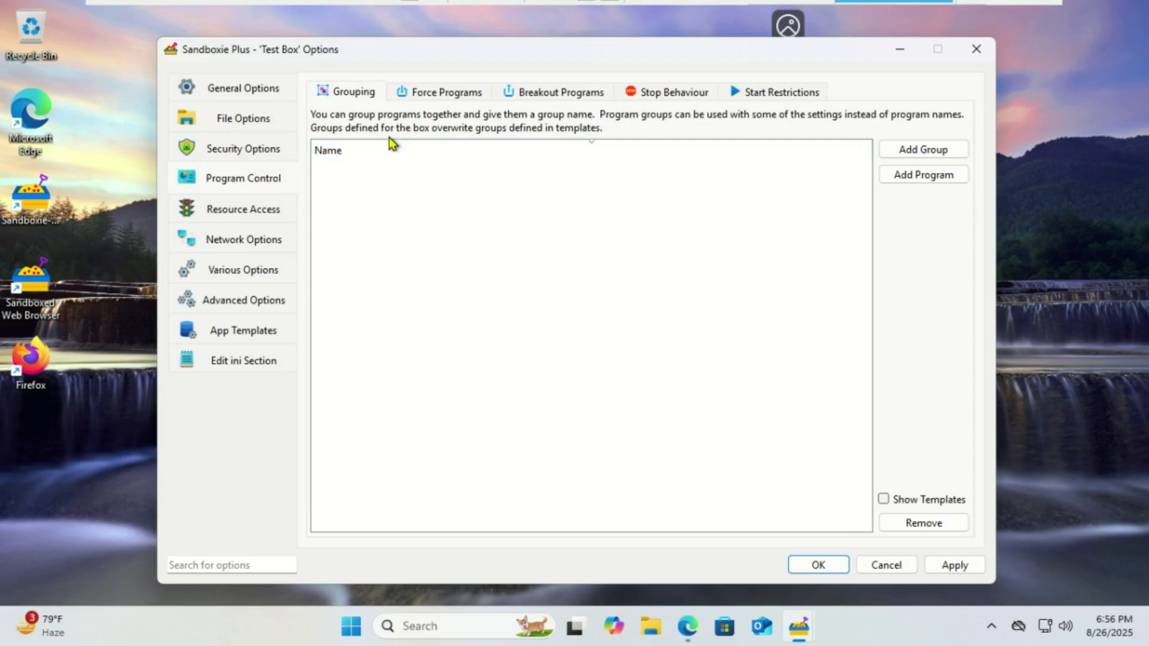
pyautogui.click(455, 98)
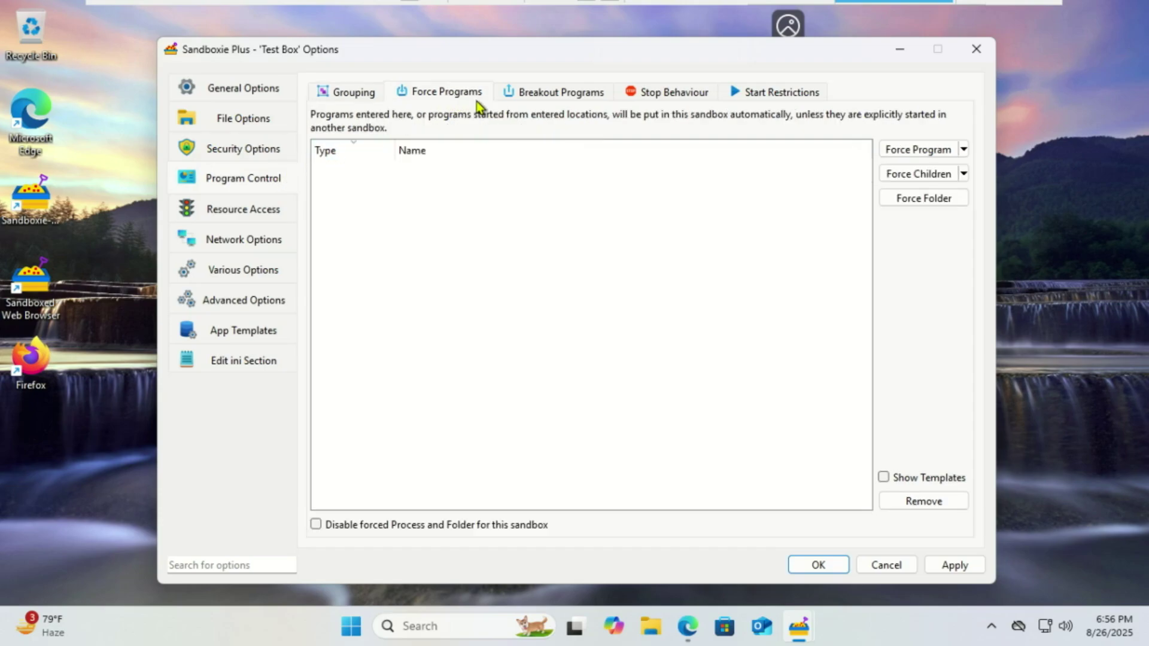
pyautogui.click(534, 102)
pyautogui.click(655, 97)
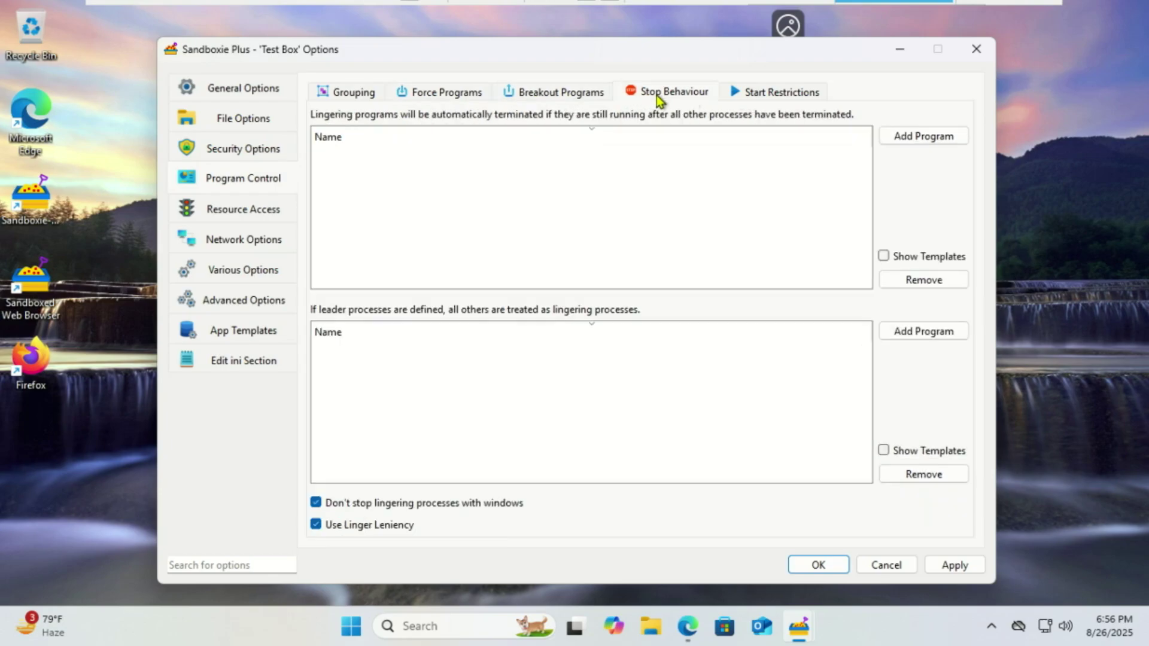
pyautogui.click(778, 100)
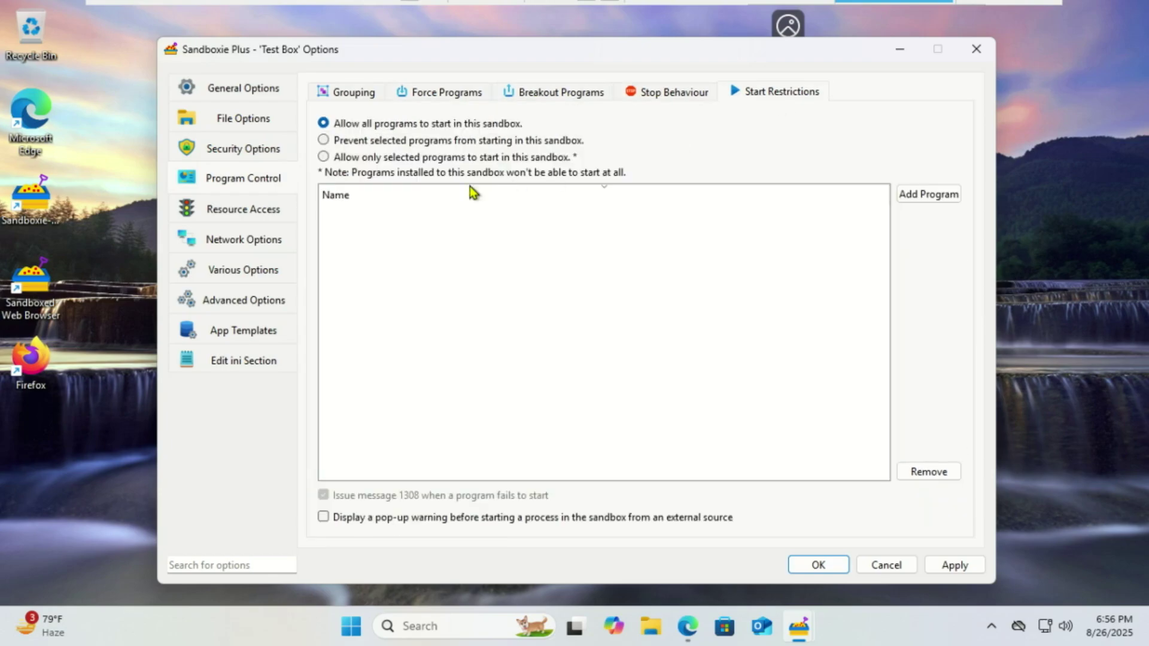
pyautogui.click(271, 209)
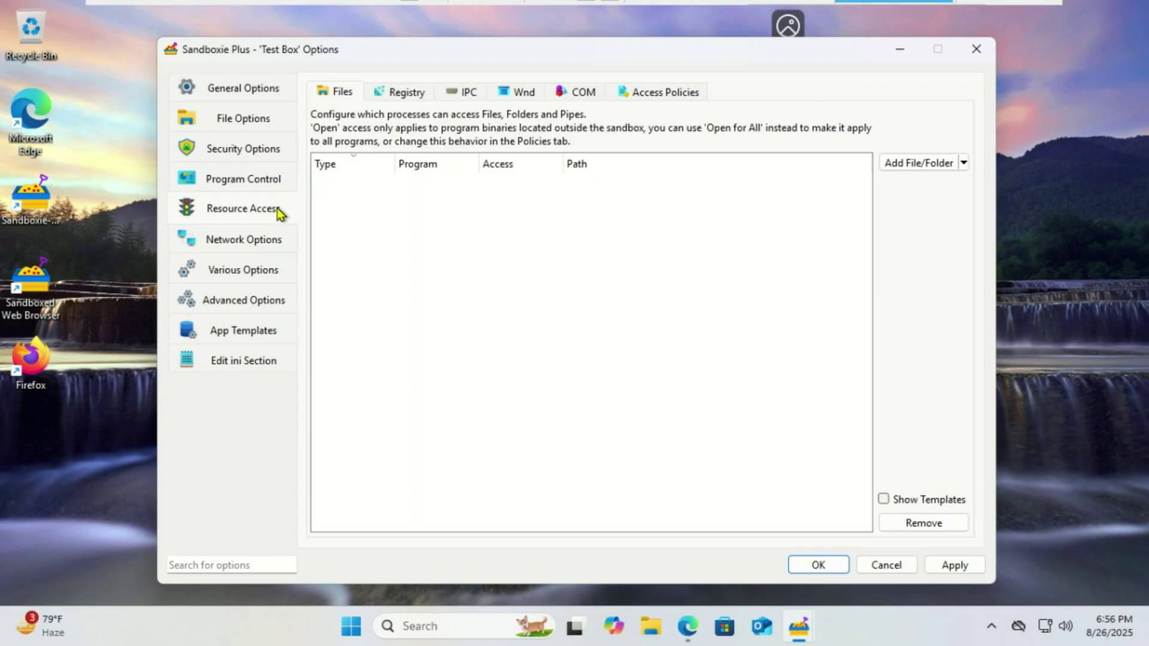
pyautogui.click(275, 243)
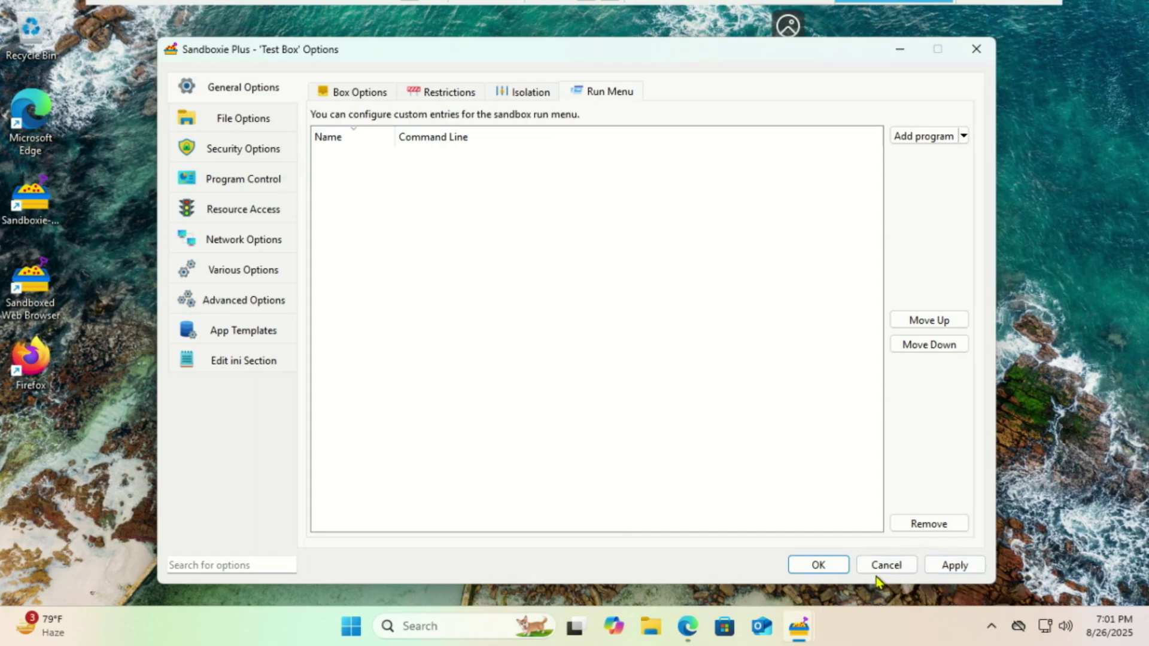
# Confirm Test Box's options, minimize Sandboxie-Plus and run the desktop's Firefox sandboxed in Test Box
pyautogui.click(820, 569)
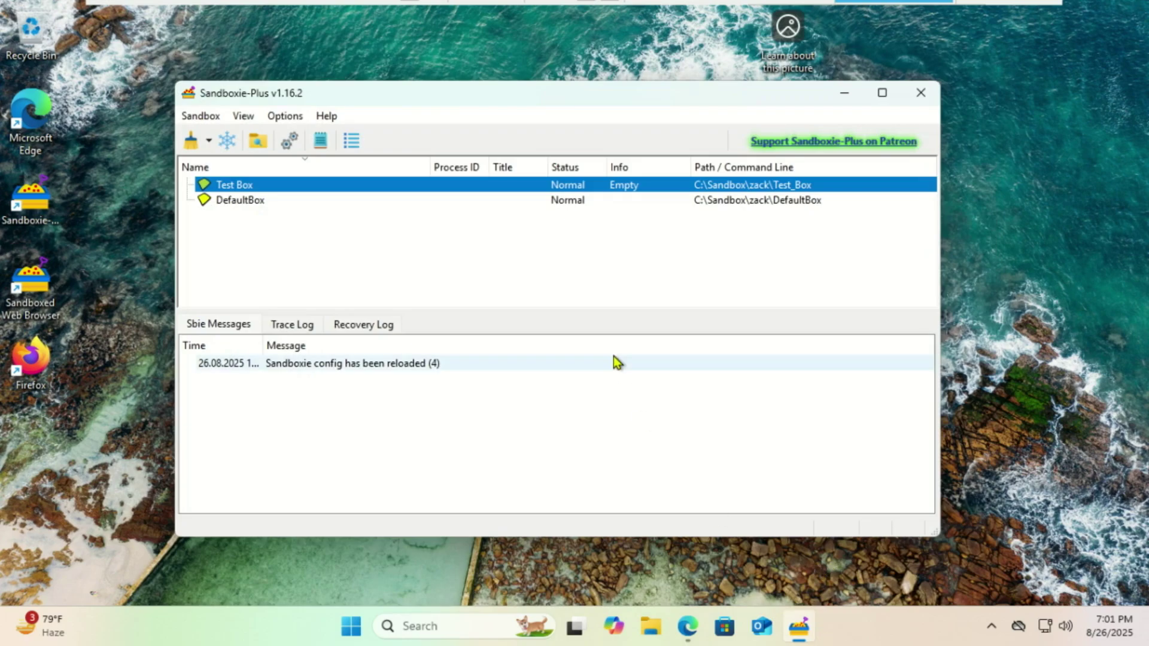
pyautogui.click(844, 92)
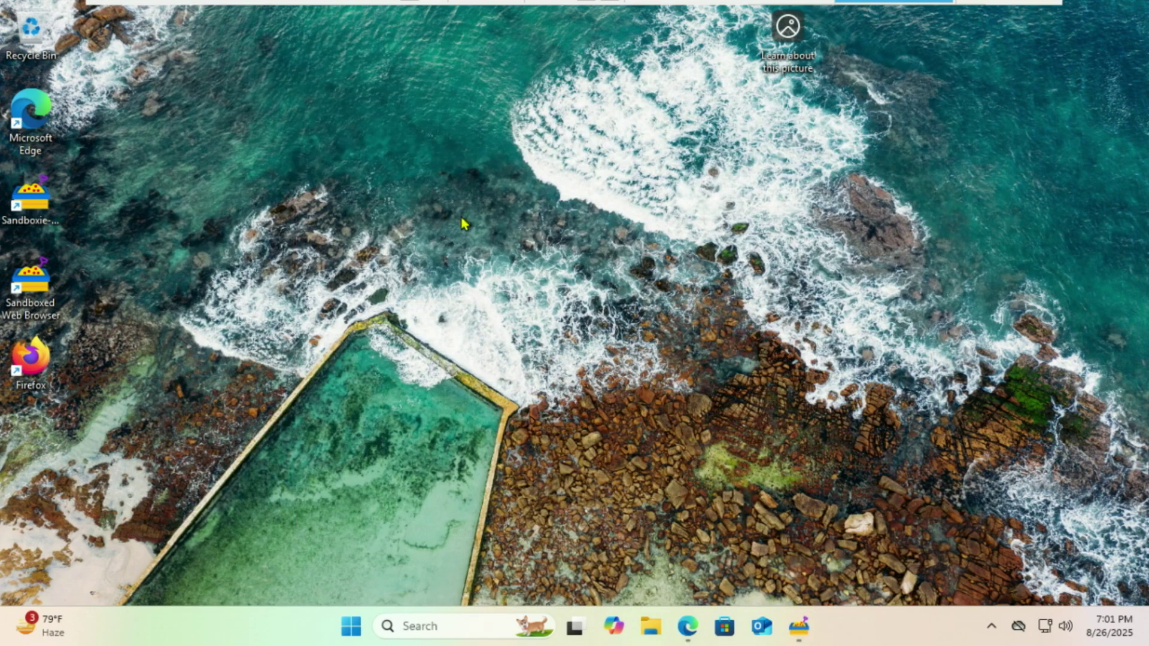
pyautogui.rightClick(36, 365)
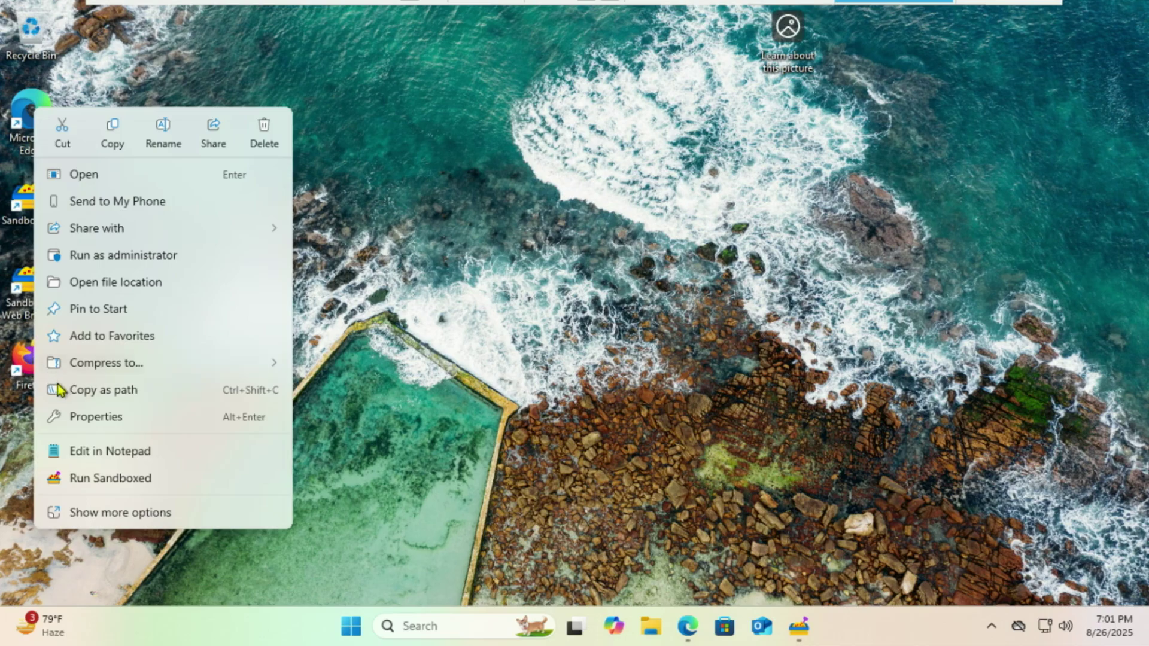
pyautogui.click(136, 478)
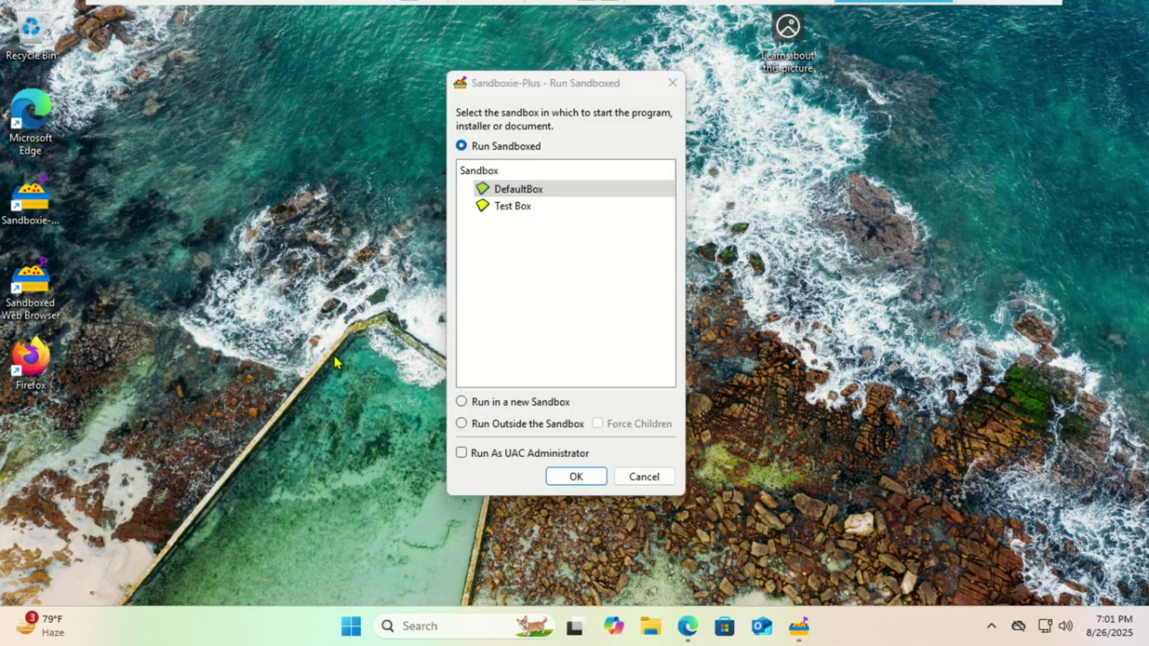
pyautogui.click(522, 209)
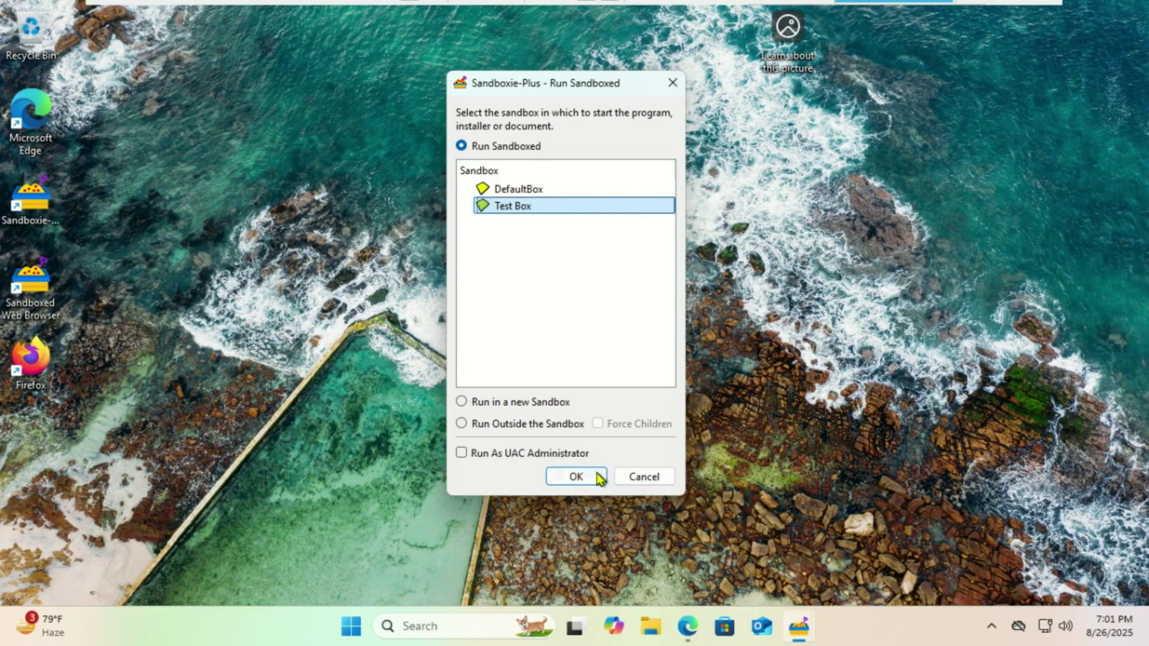
pyautogui.click(576, 477)
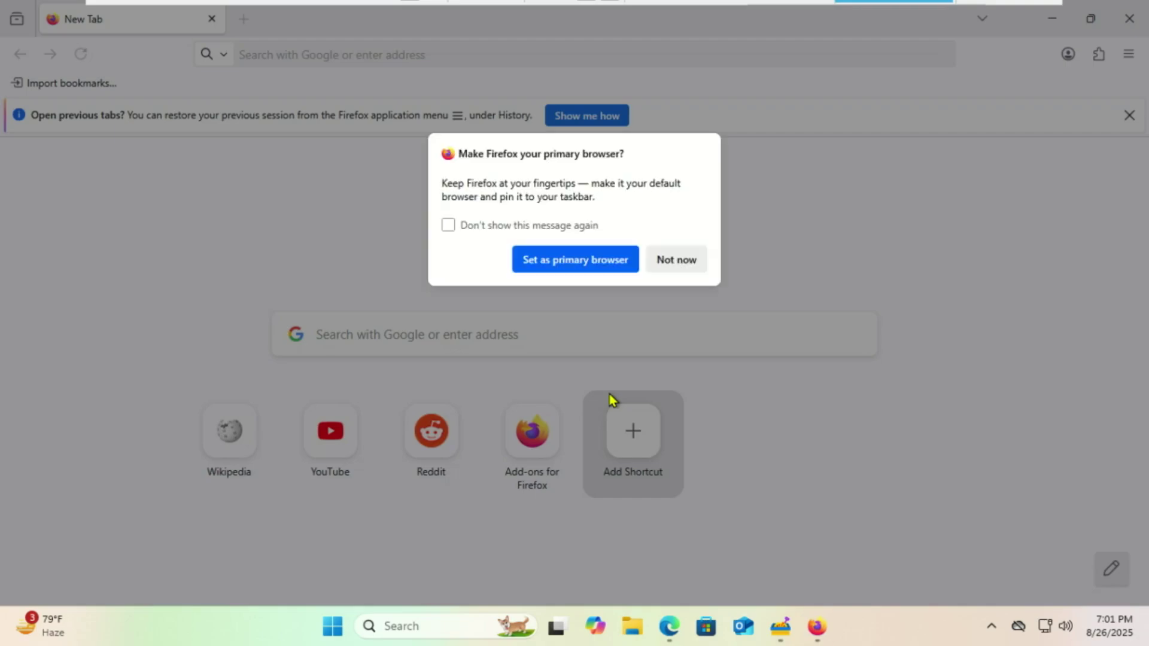
# Decline making Firefox the primary browser and restore its window to a smaller size, moved so the desktop icons show
pyautogui.click(688, 256)
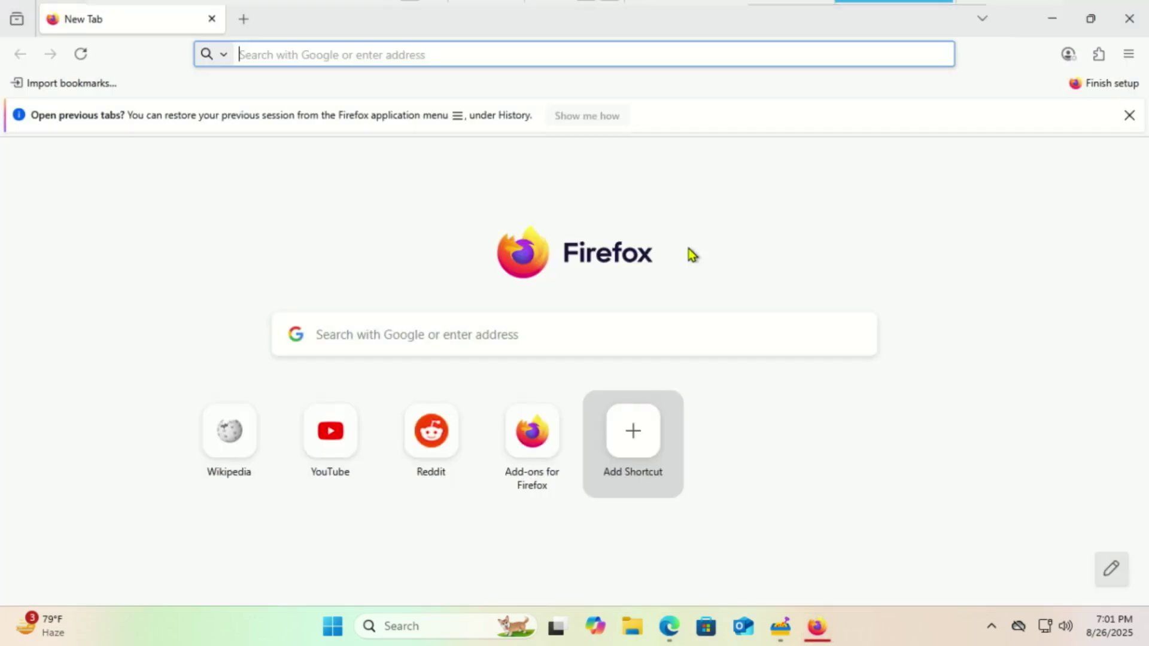
pyautogui.click(1090, 24)
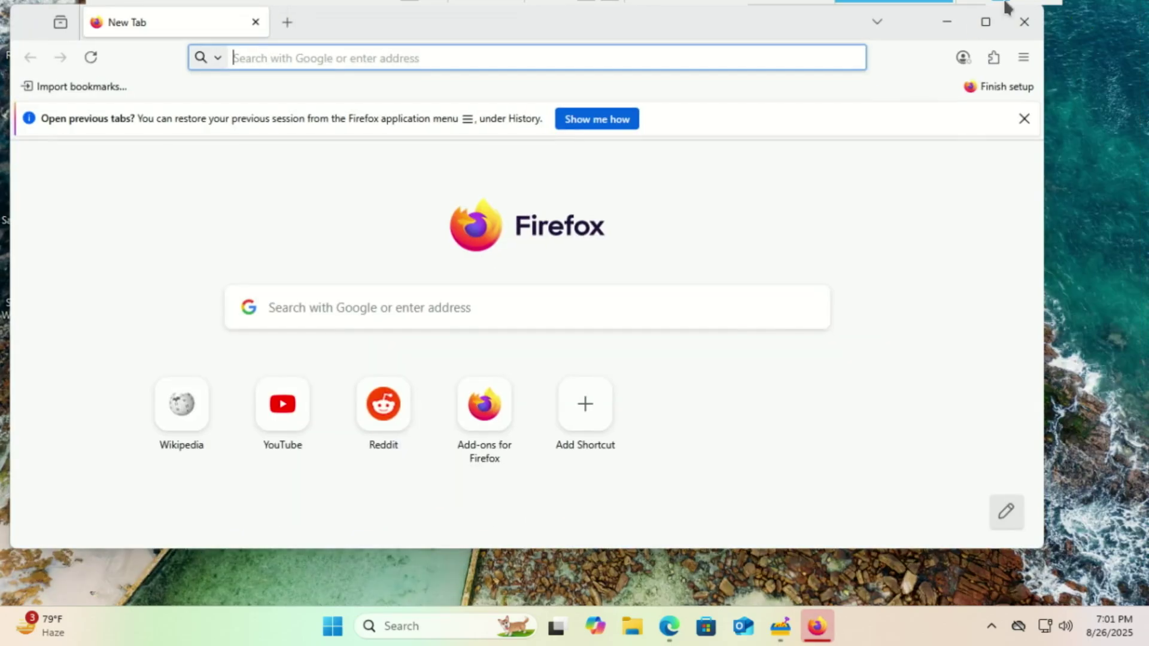
pyautogui.moveTo(828, 28); pyautogui.dragTo(898, 64)
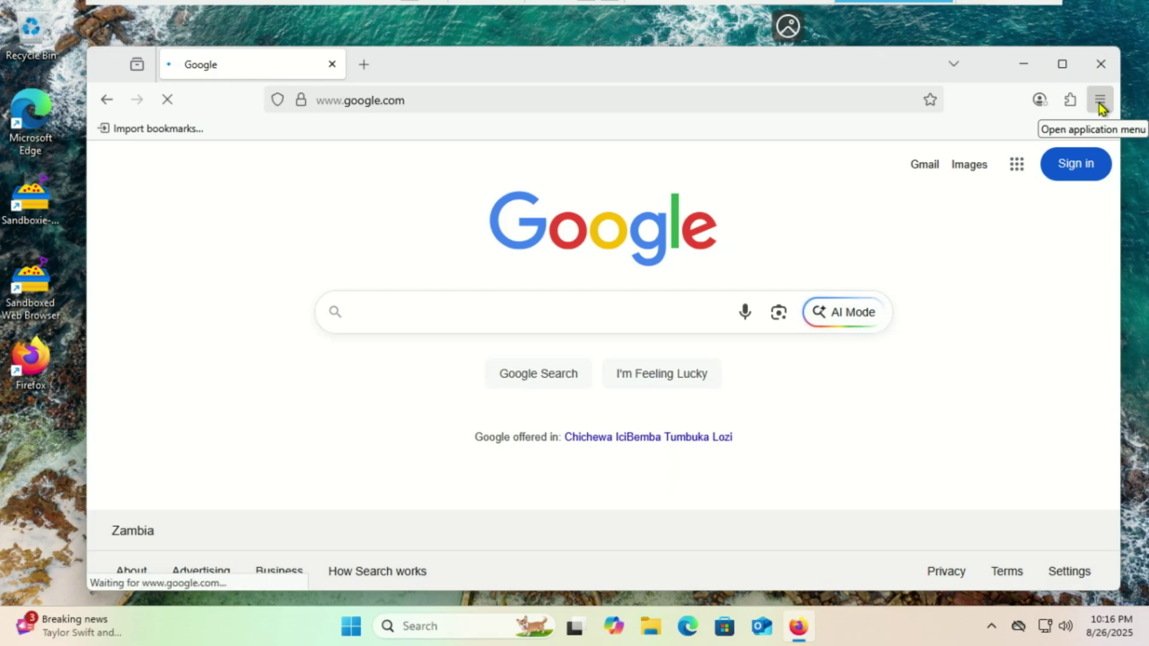
# Open Firefox's extensions manager, search the add-ons site for "right" and look through the results
pyautogui.click(1100, 102)
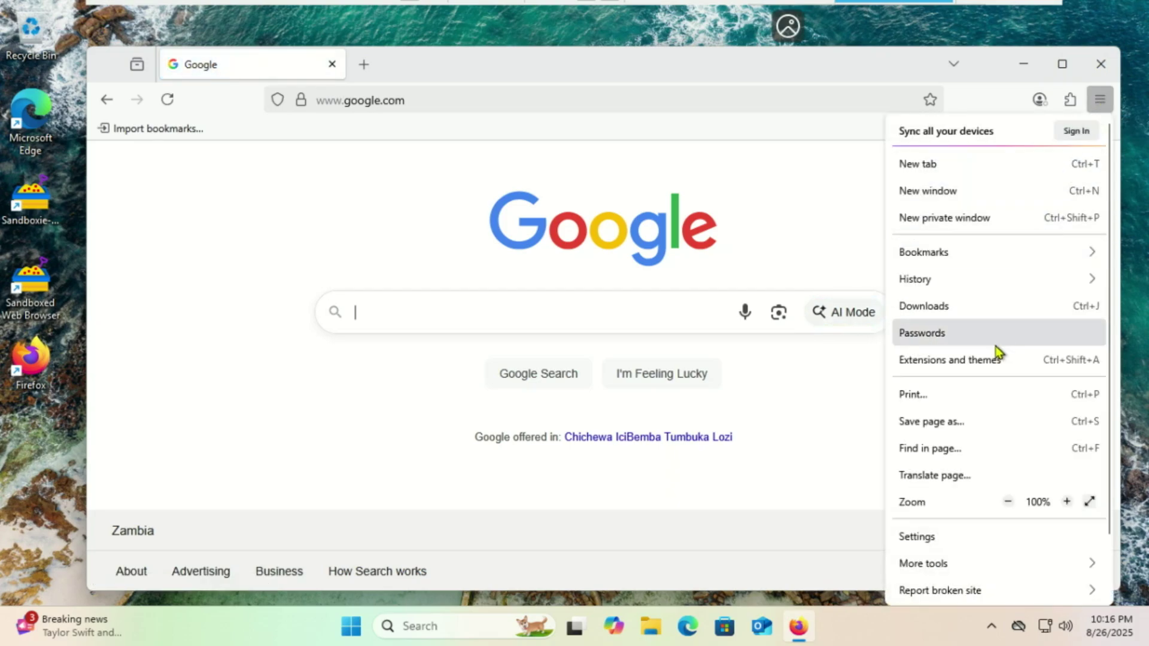
pyautogui.click(995, 364)
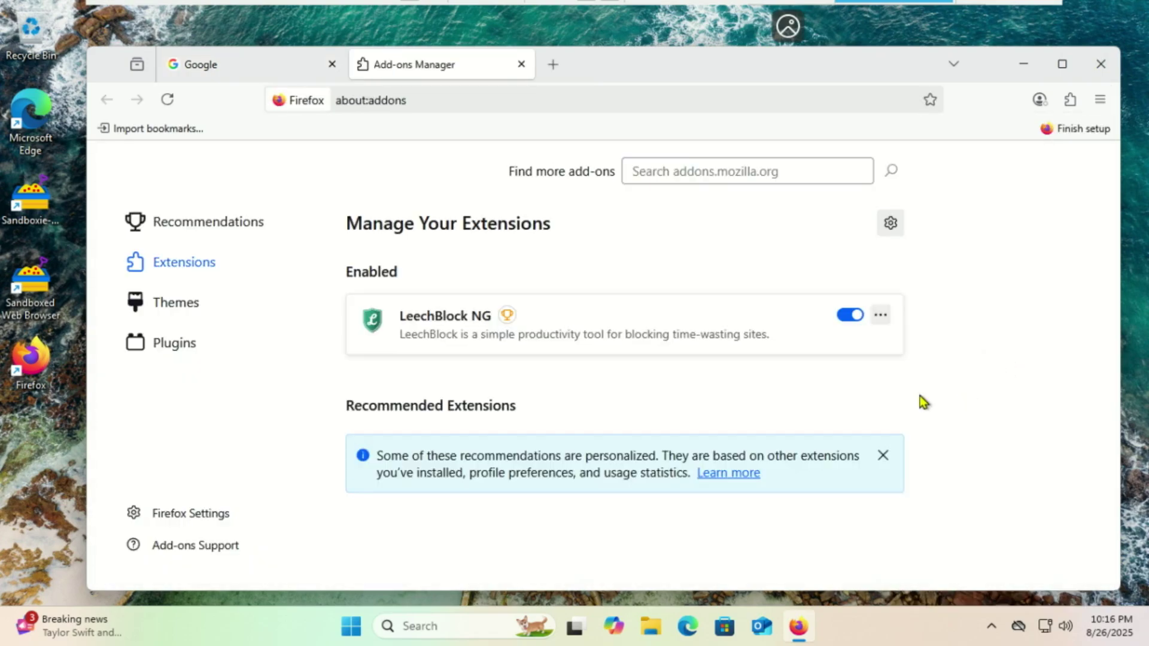
pyautogui.click(692, 172)
pyautogui.write('right')
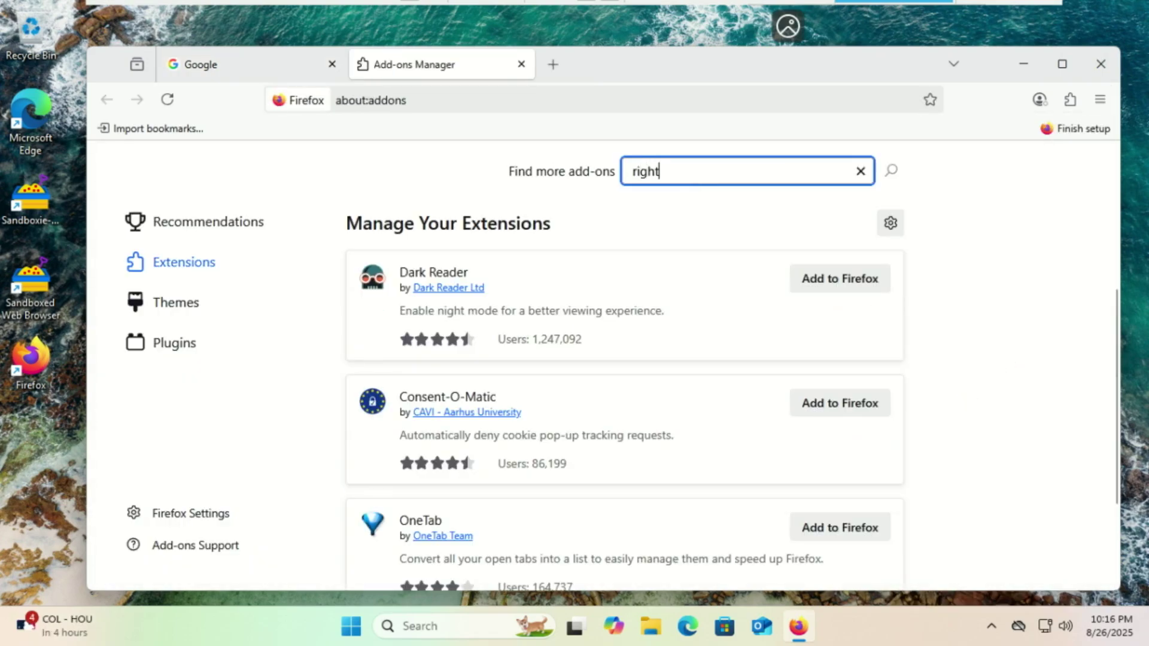
pyautogui.press('Return')
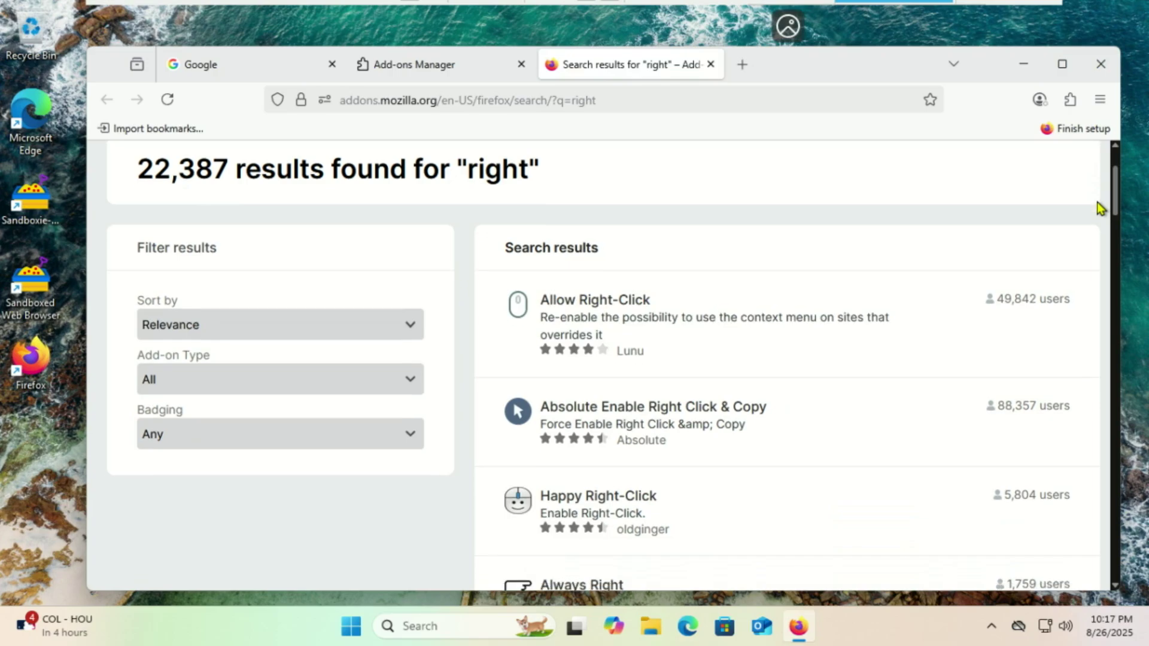
pyautogui.scroll(-8, 1098, 236)
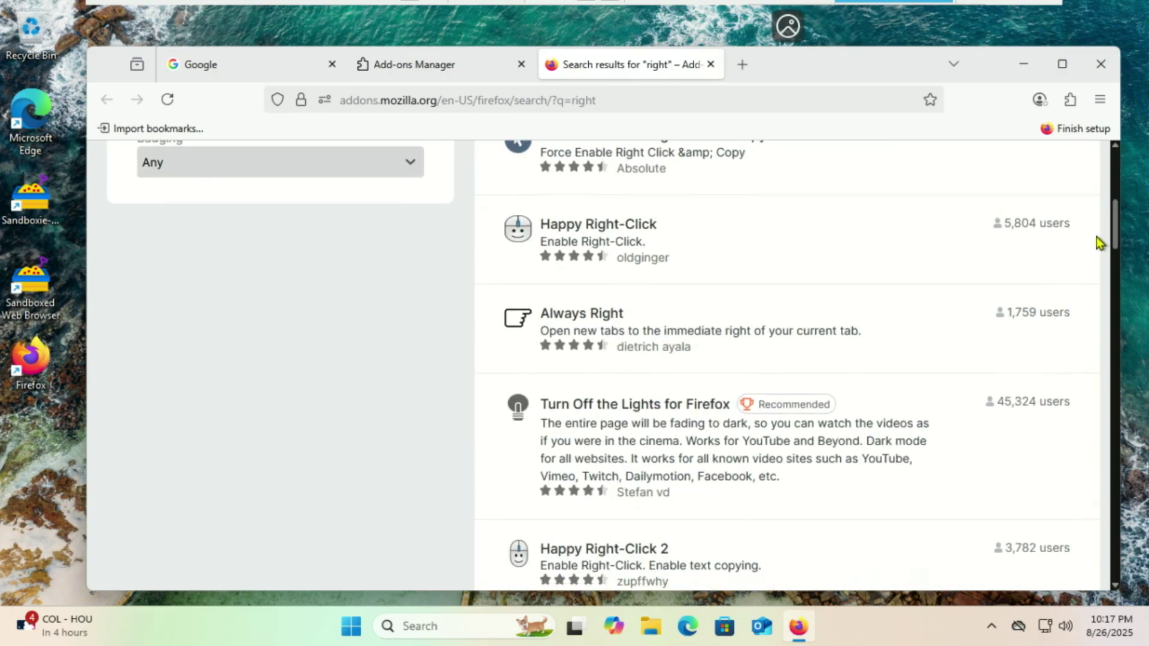
pyautogui.scroll(8, 1099, 263)
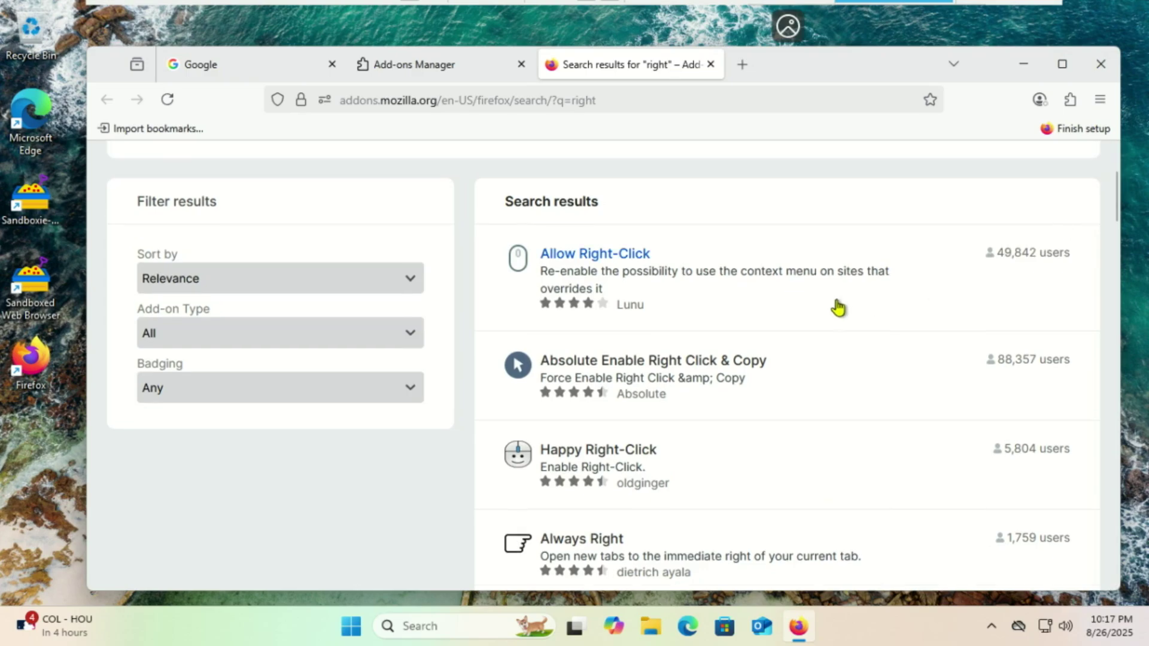
# Add the Absolute Enable Right Click & Copy extension to Firefox, close its page and check the list of installed extensions
pyautogui.click(622, 372)
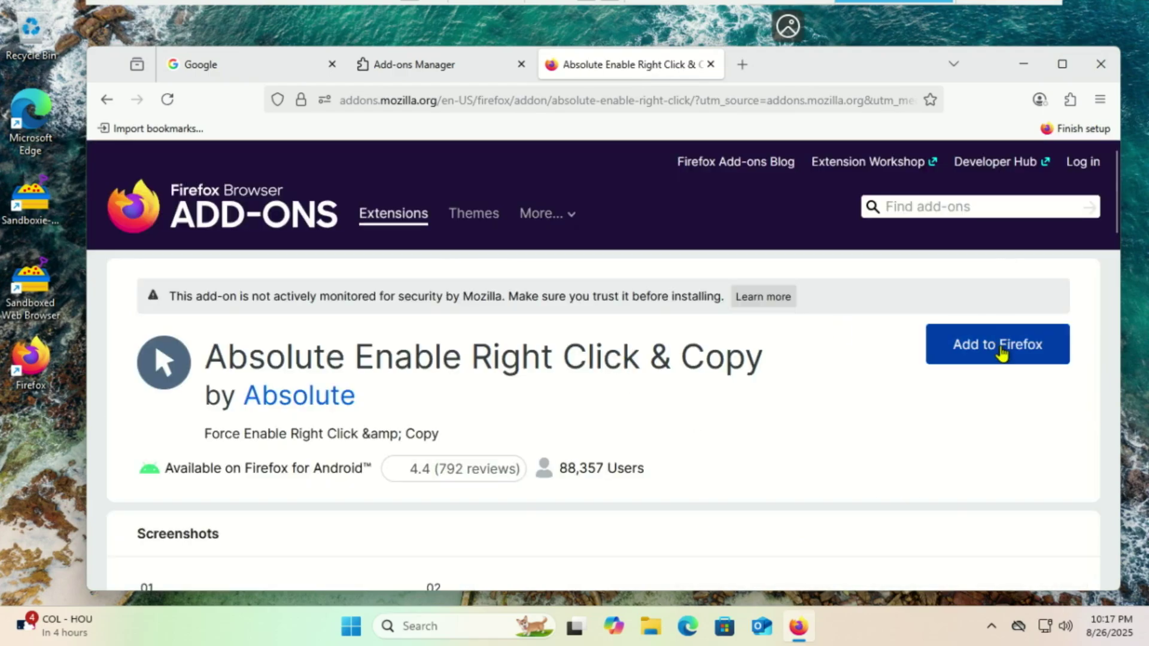
pyautogui.click(999, 350)
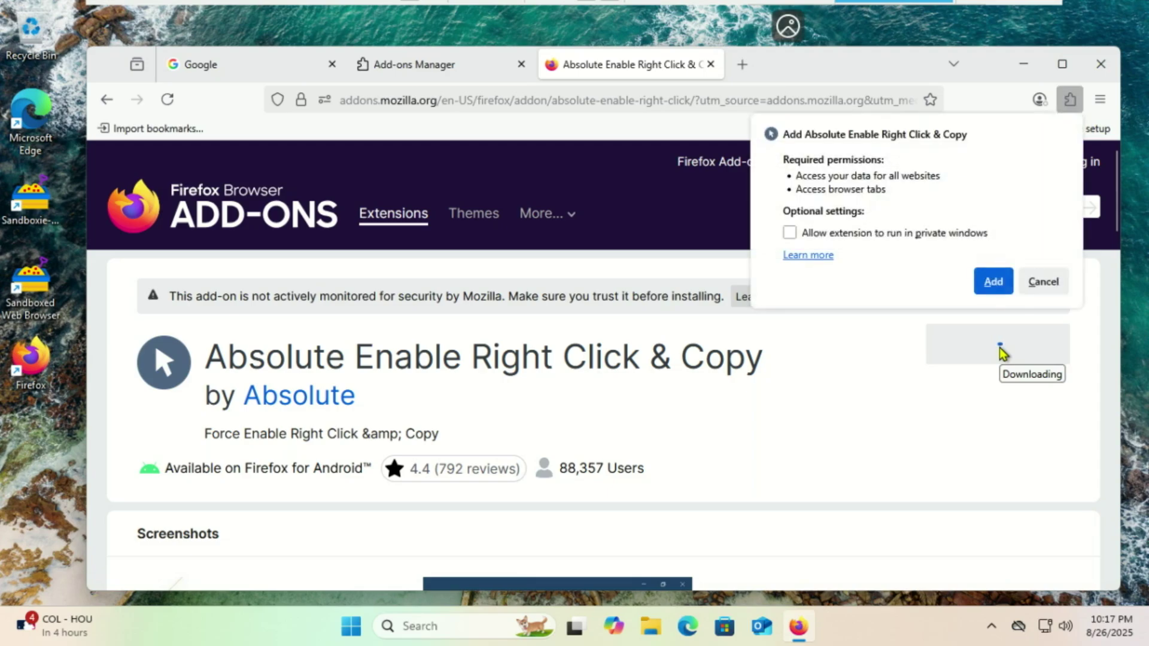
pyautogui.click(992, 282)
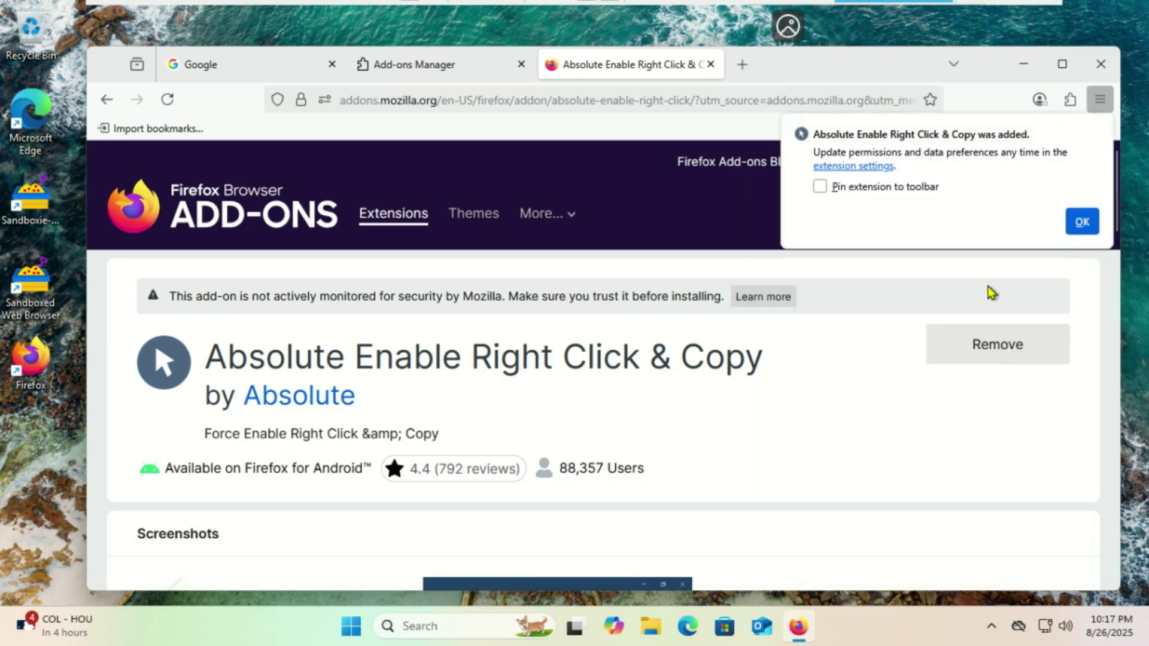
pyautogui.click(1077, 226)
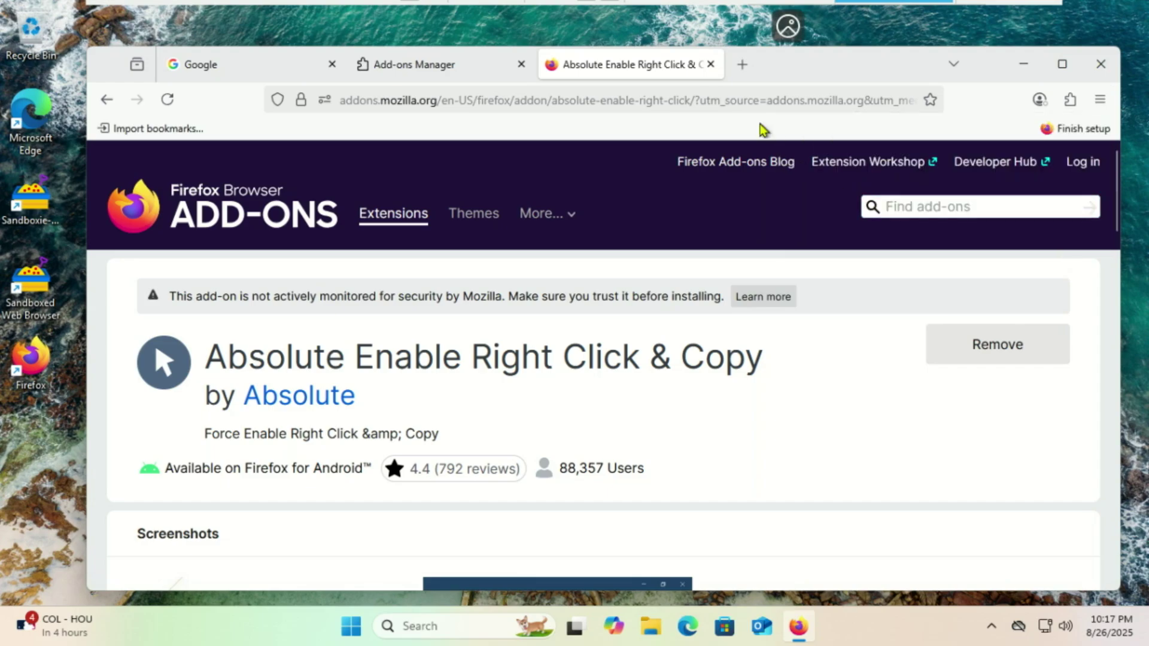
pyautogui.click(711, 64)
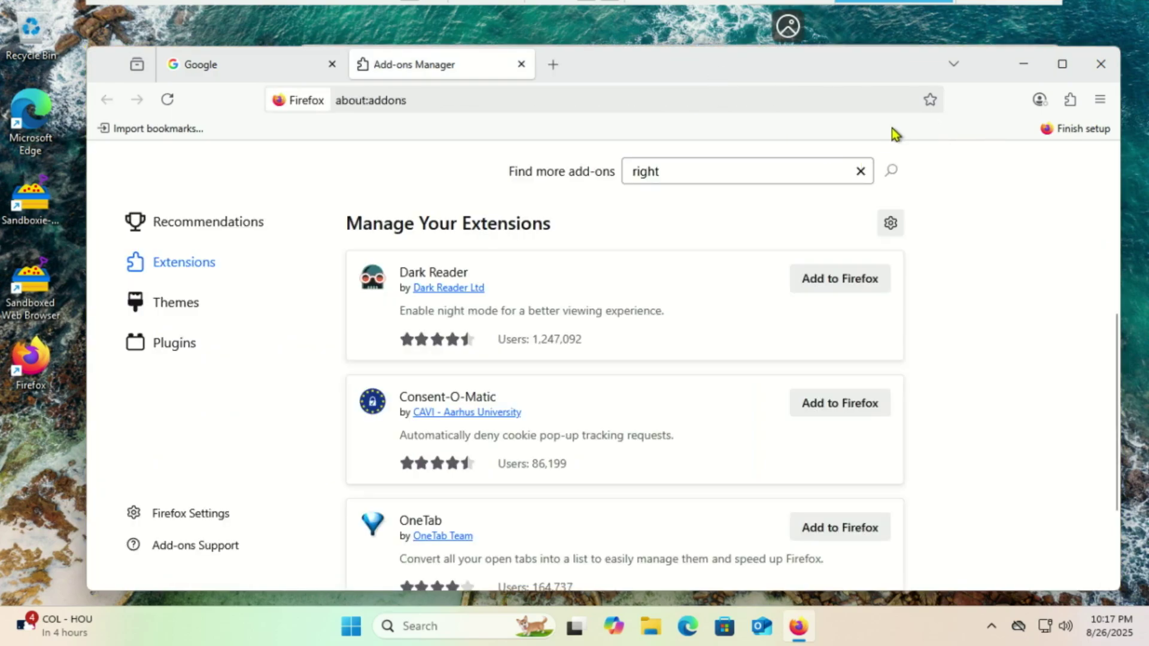
pyautogui.click(1067, 102)
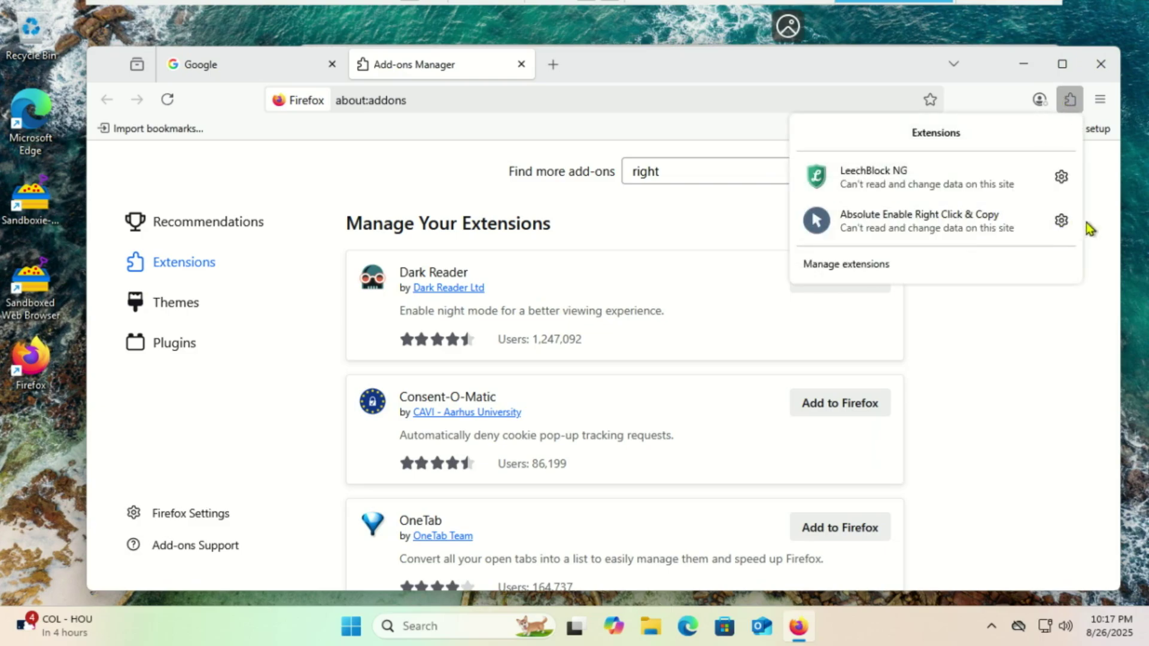
# Close the Add-ons Manager, search Google for "vlc download" and download VLC media player for PC from Softonic
pyautogui.hotkey('ctrl', 'w')
pyautogui.write('vlc')
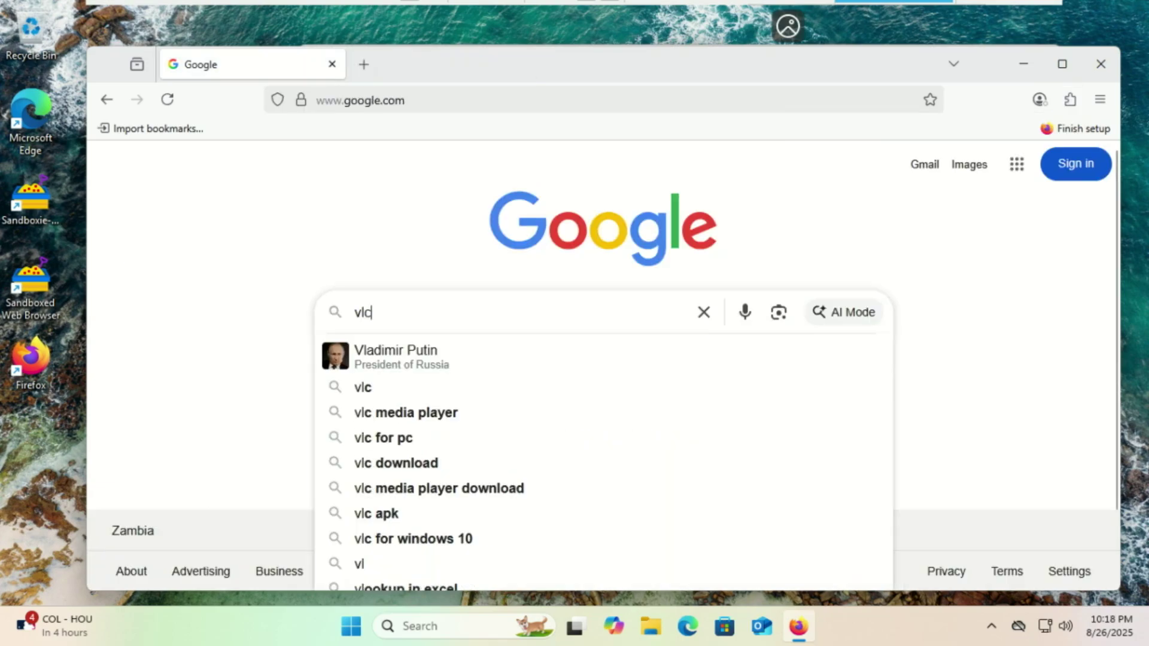
pyautogui.write(' download')
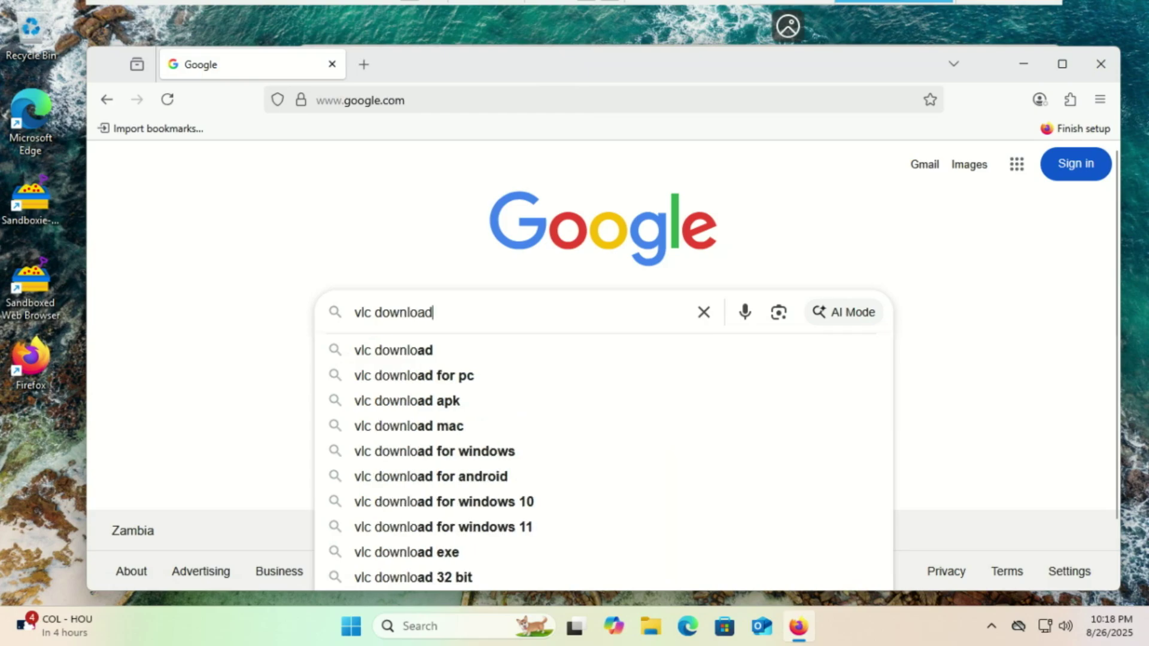
pyautogui.press('Return')
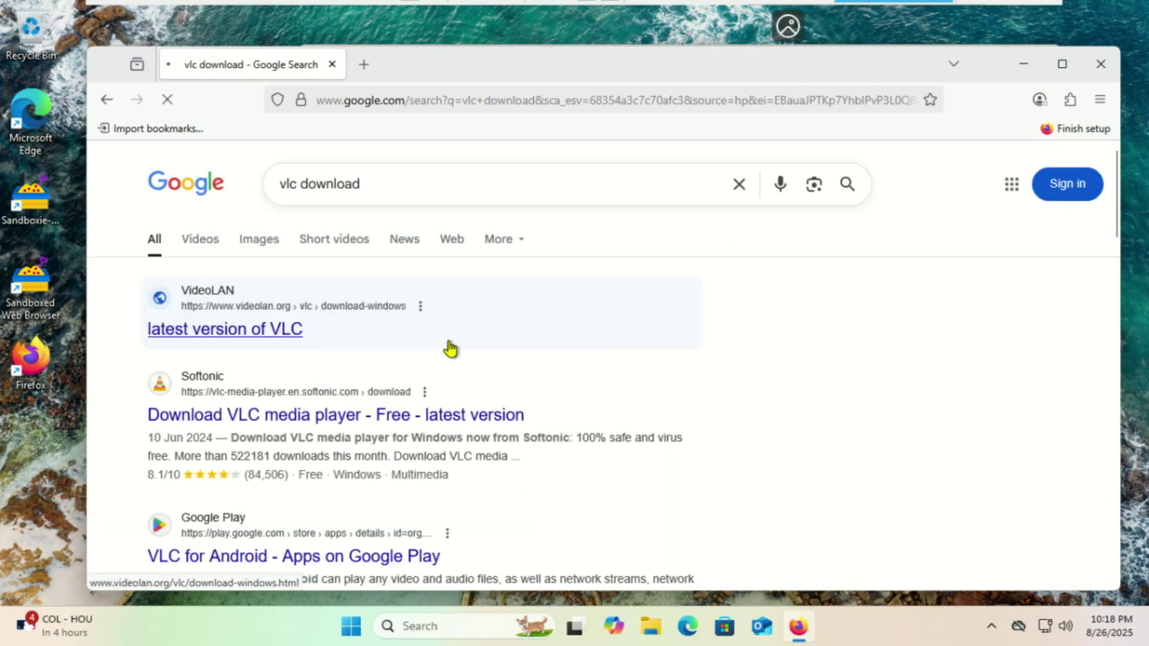
pyautogui.click(279, 421)
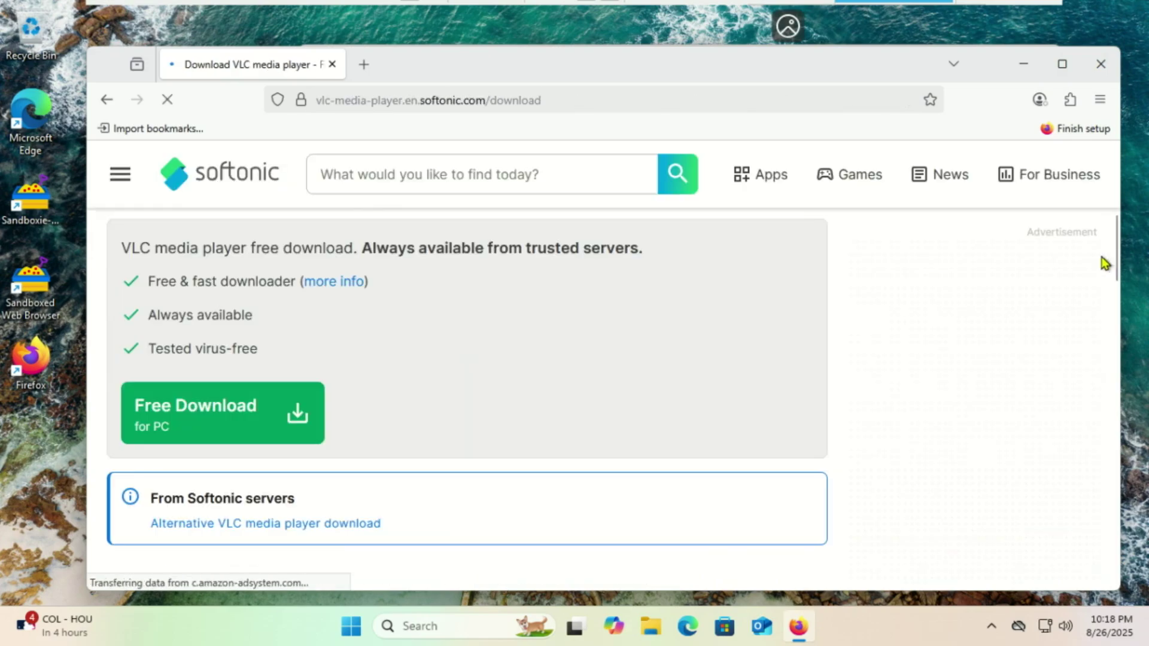
pyautogui.click(304, 424)
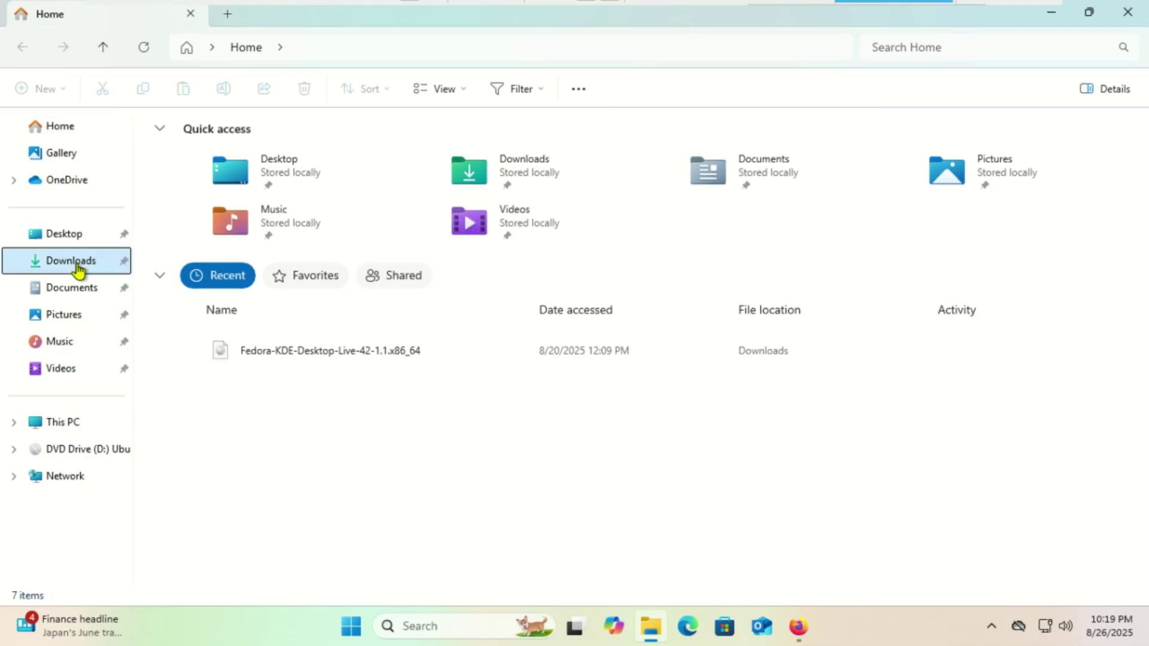
# Check the Downloads folder in File Explorer for the VLC installer downloaded inside the sandbox
pyautogui.click(77, 265)
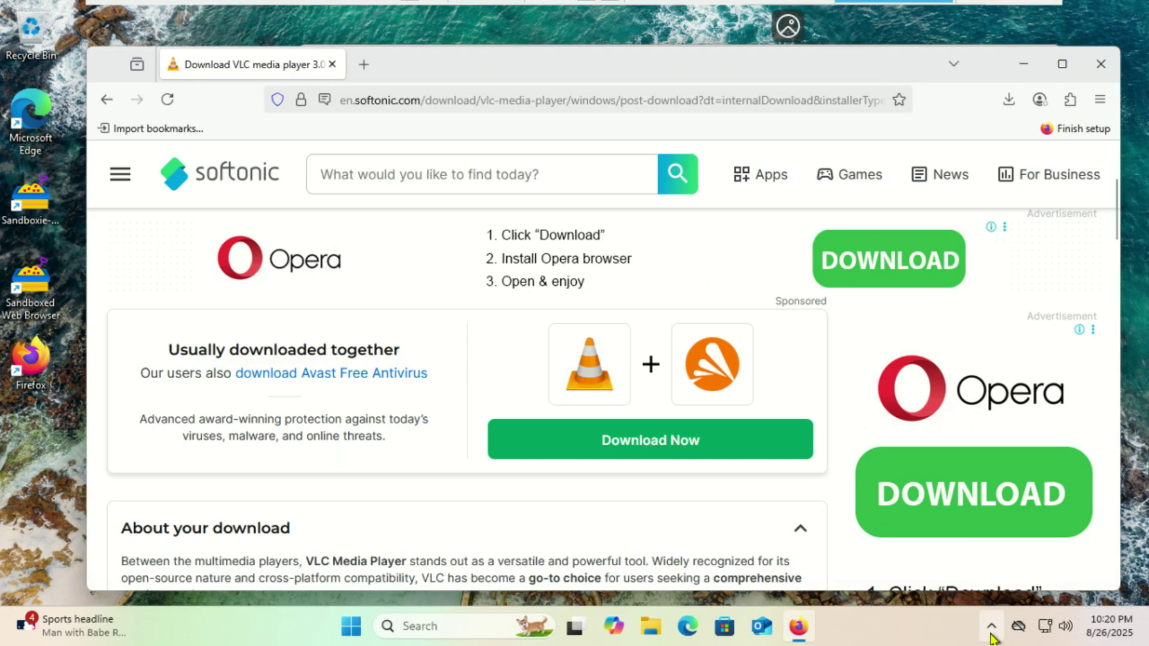
# Open file recovery for Test Box to check the recoverable files and the recover target, and close it without recovering anything
pyautogui.click(992, 626)
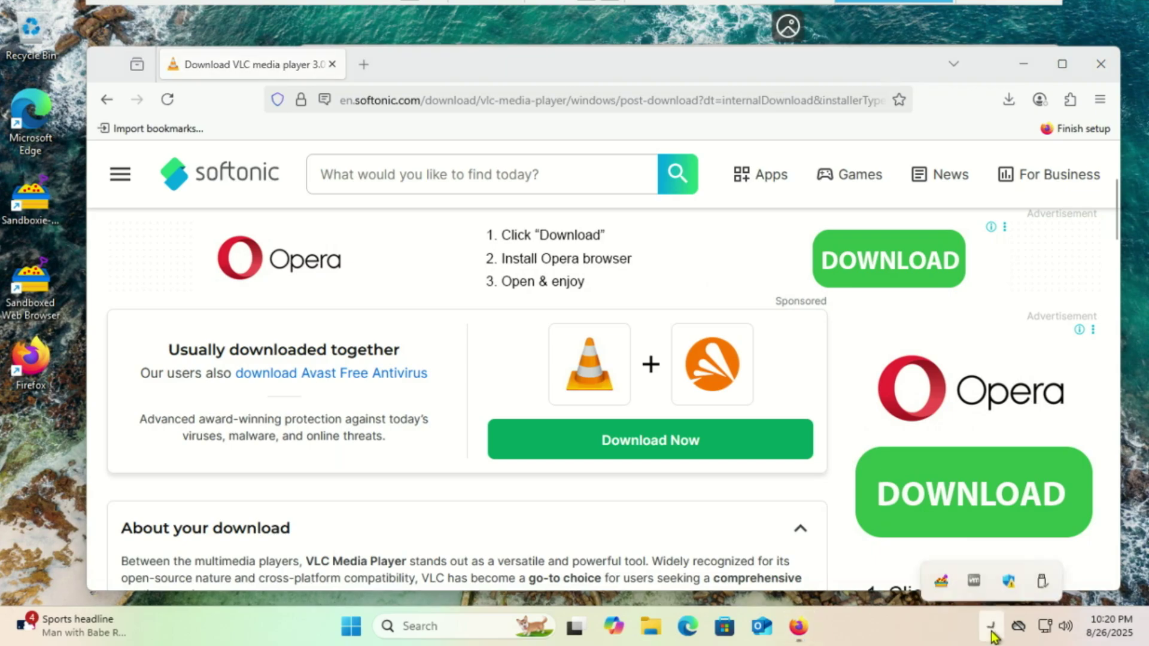
pyautogui.rightClick(941, 577)
pyautogui.moveTo(972, 426)
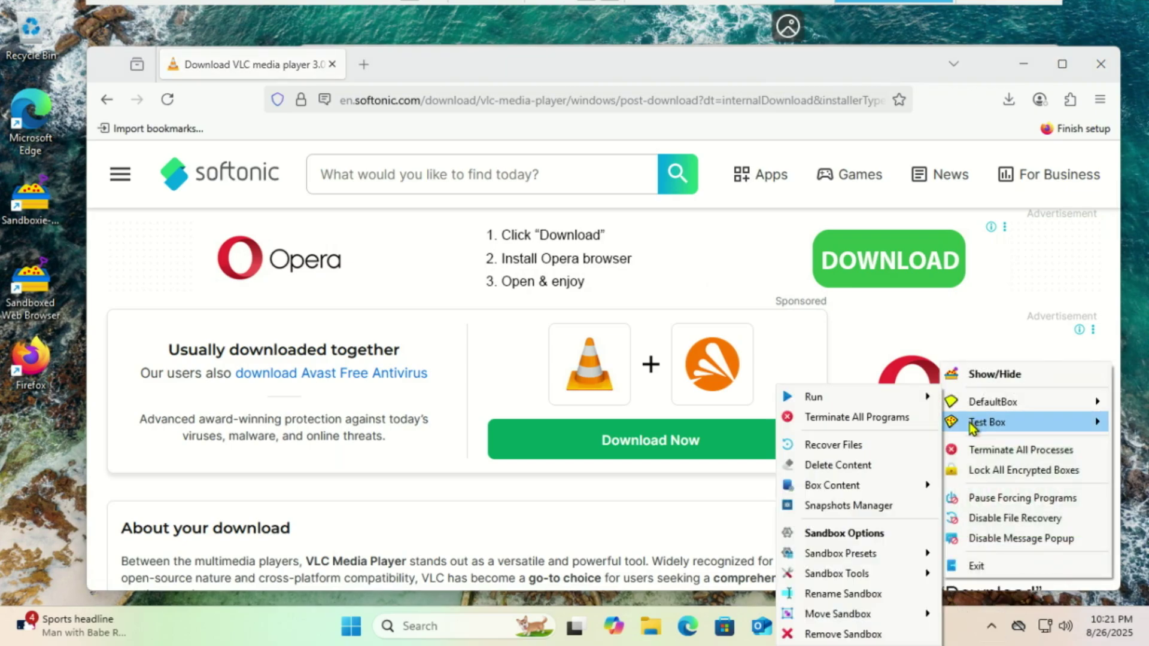
pyautogui.click(860, 446)
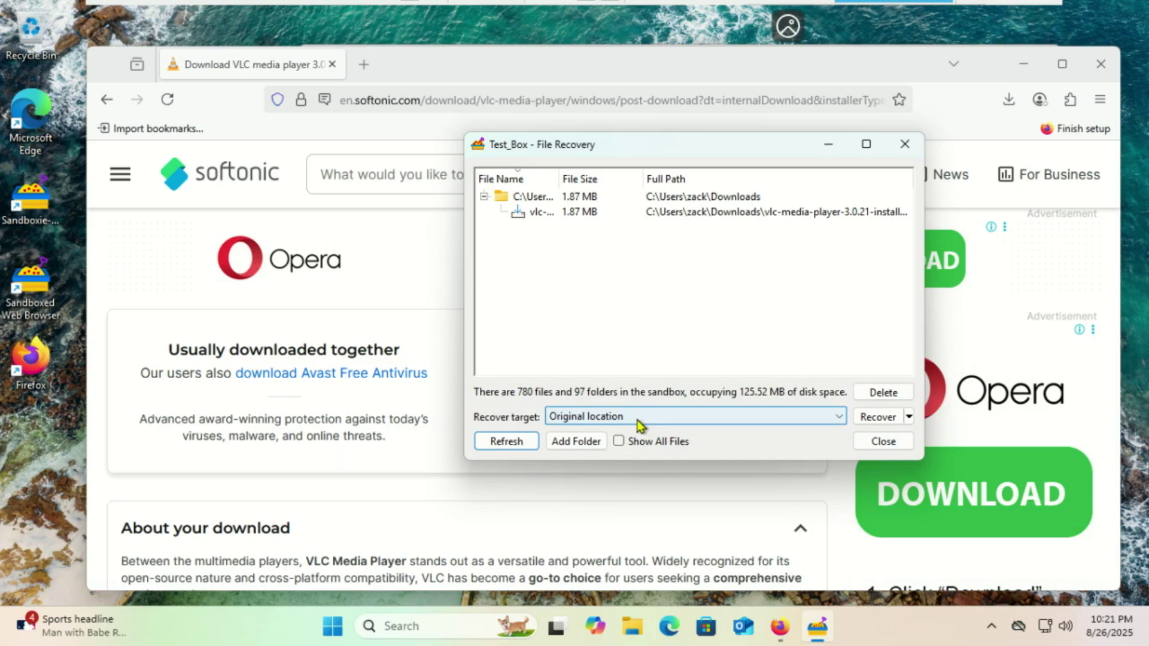
pyautogui.press('Escape')
# Delete the contents of Test Box, confirming the deletion, and accept the detected app compatibility settings
pyautogui.click(992, 626)
pyautogui.rightClick(948, 581)
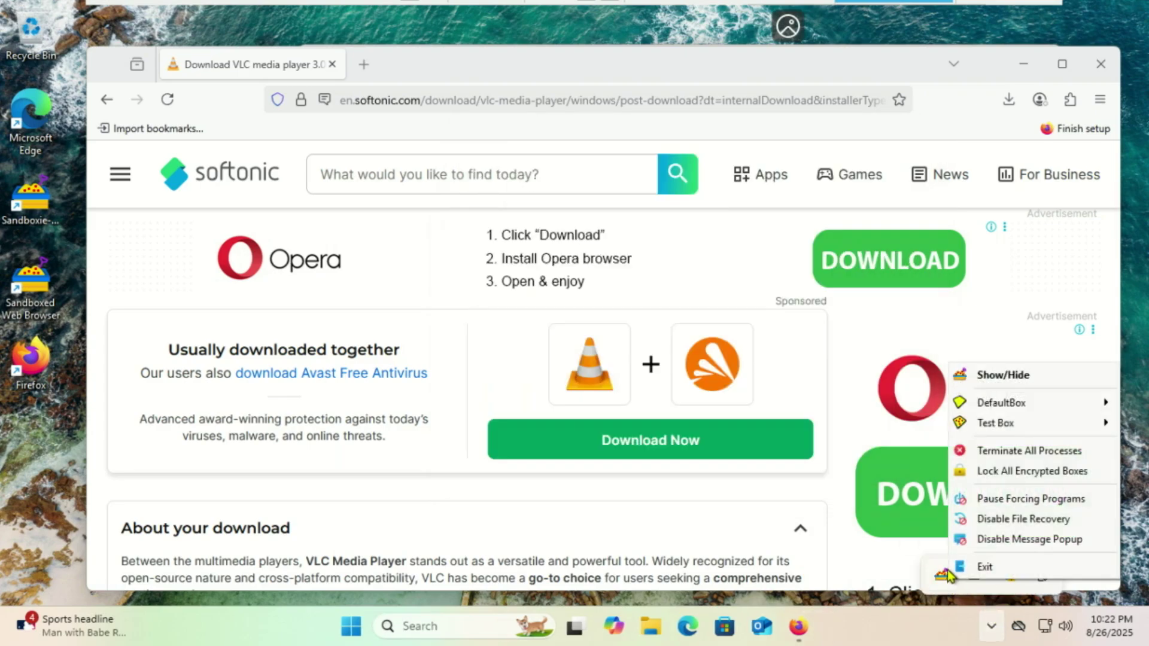
pyautogui.moveTo(977, 428)
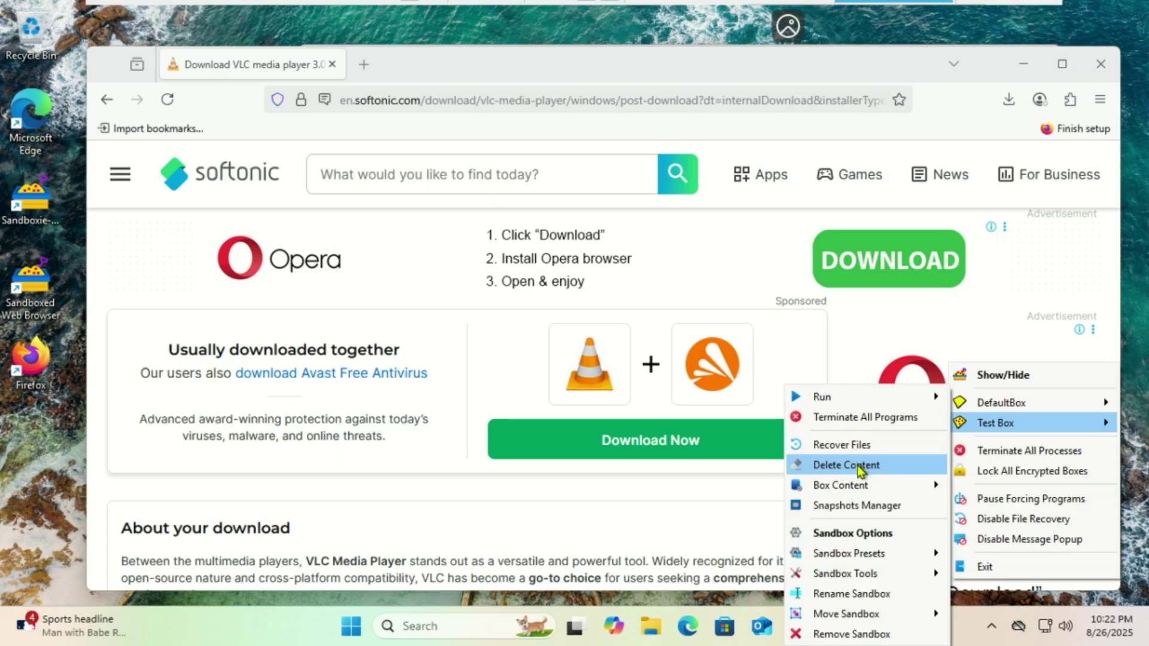
pyautogui.click(859, 470)
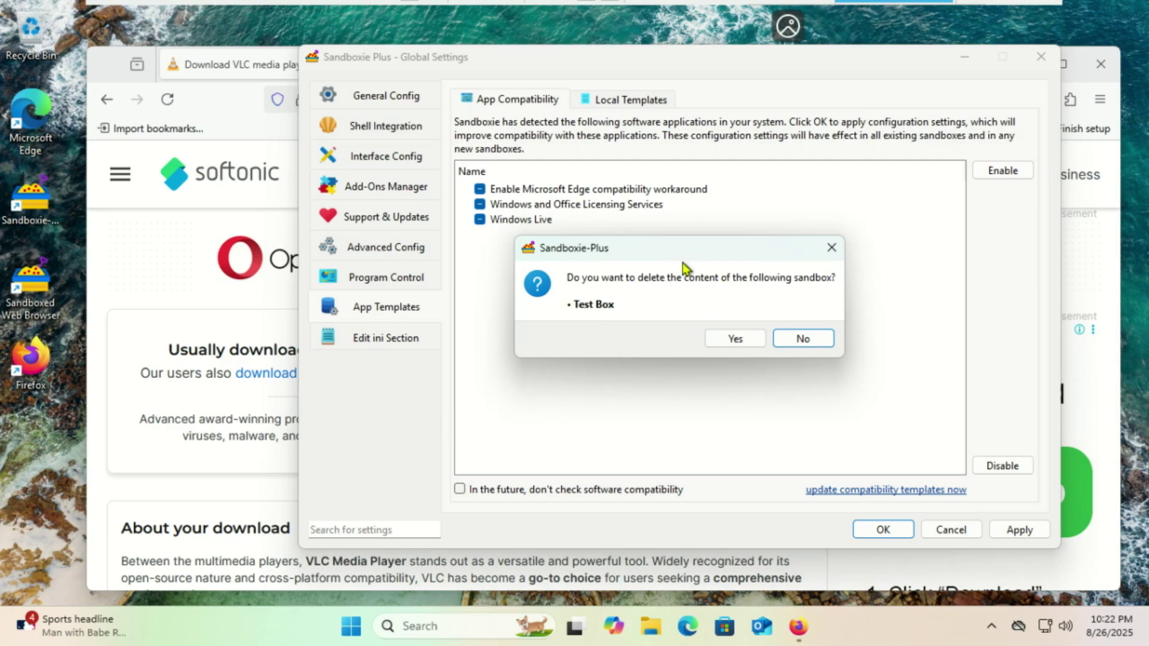
pyautogui.click(735, 336)
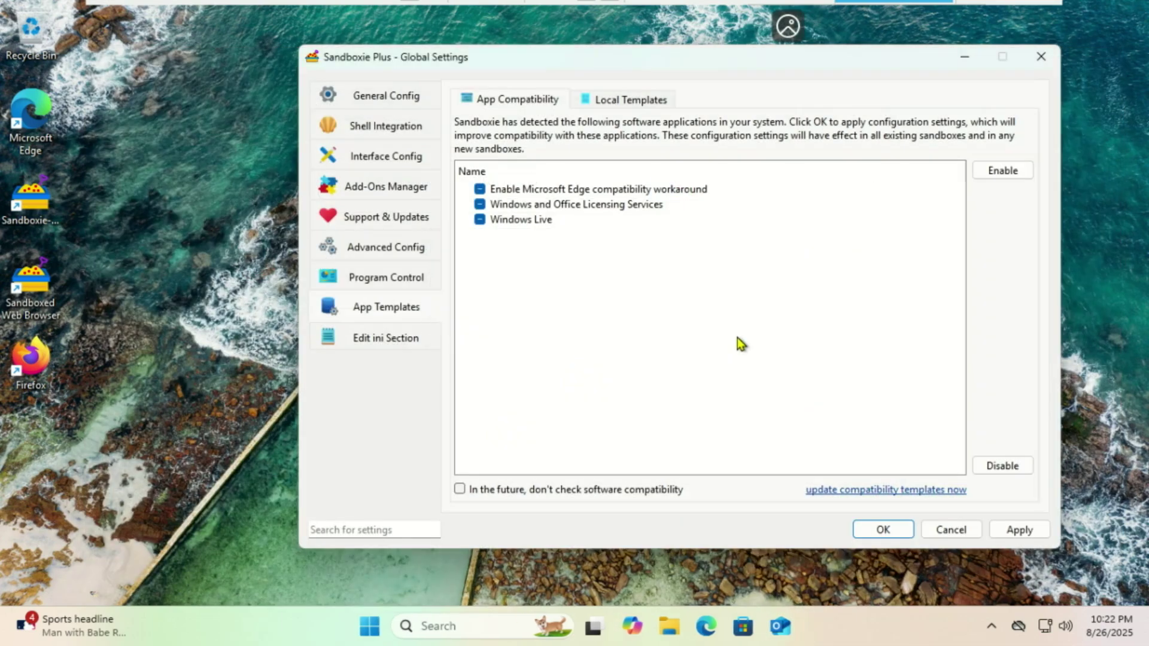
pyautogui.click(880, 530)
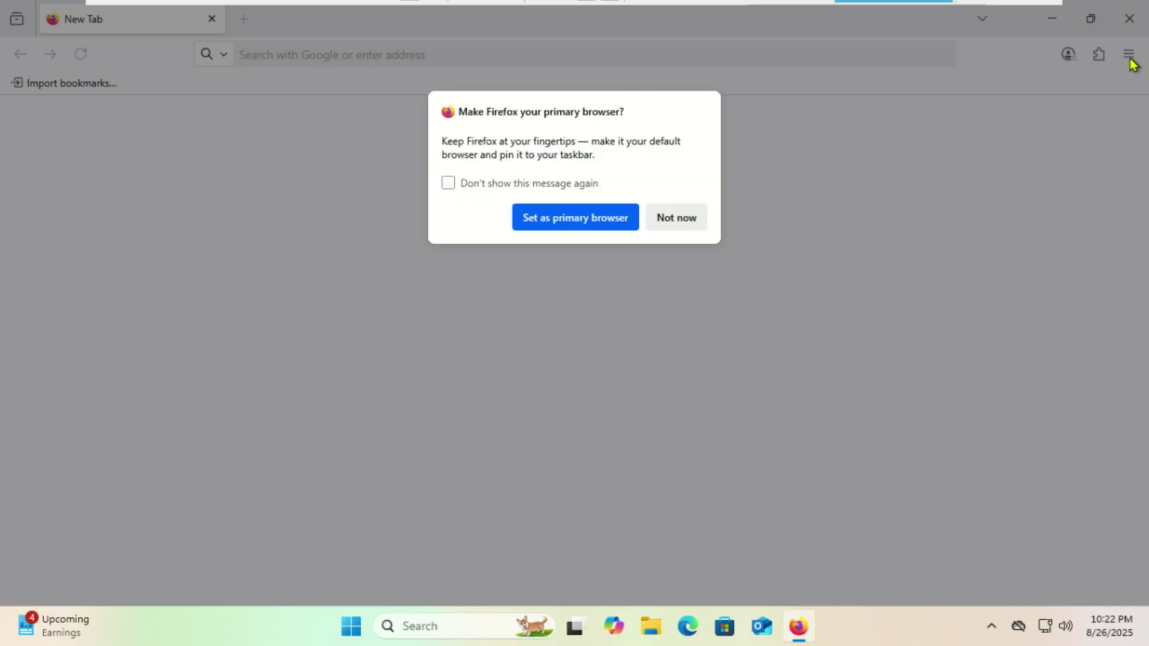
# Decline making Firefox the primary browser, check its list of installed extensions and close the browser
pyautogui.click(680, 219)
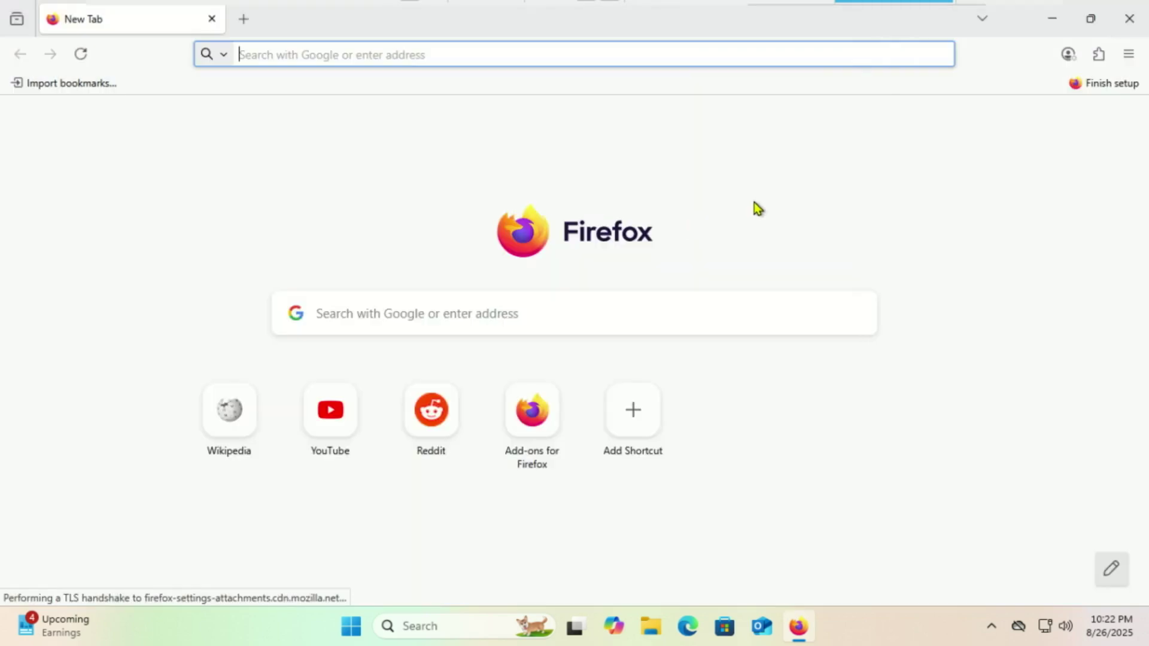
pyautogui.click(1128, 54)
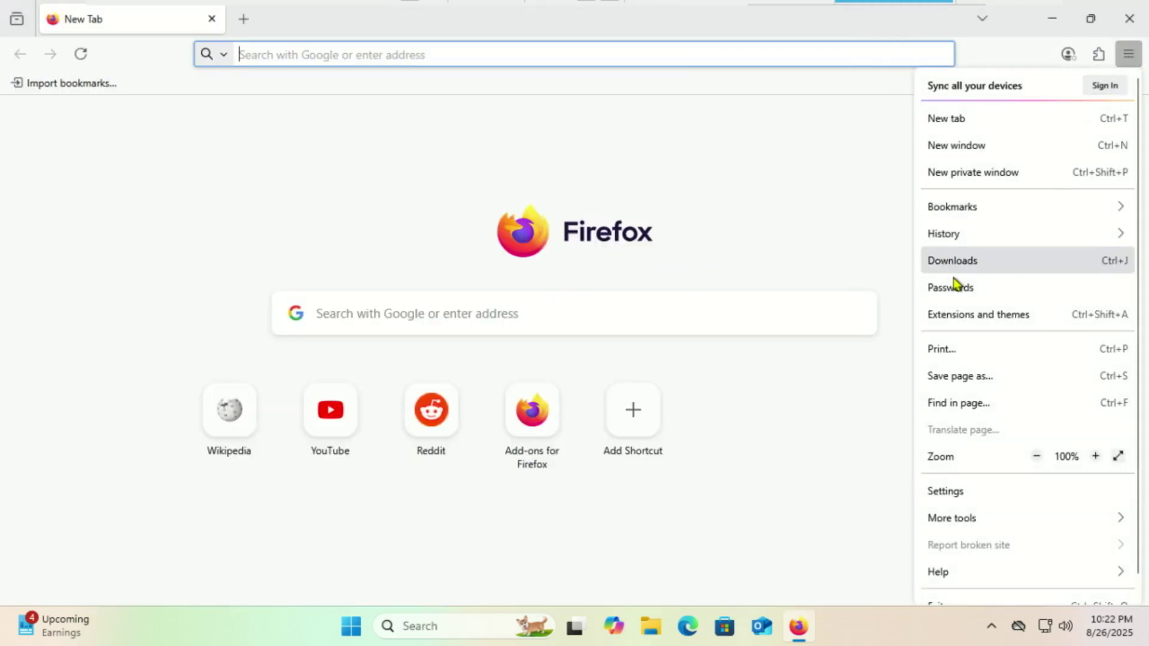
pyautogui.click(981, 316)
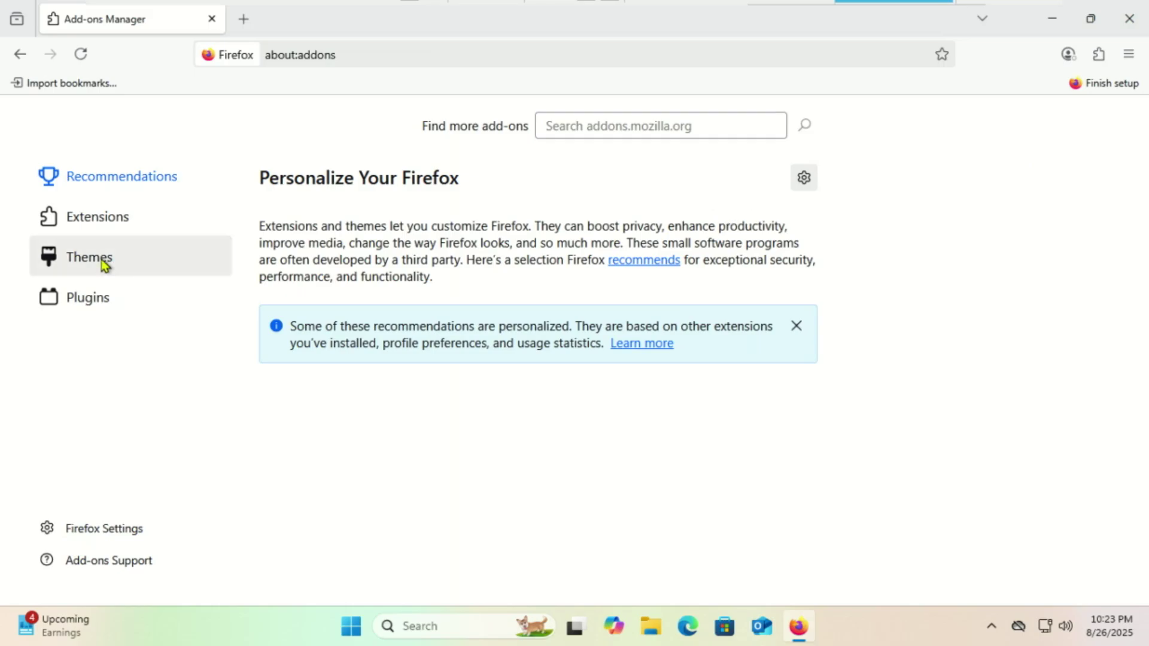
pyautogui.click(88, 227)
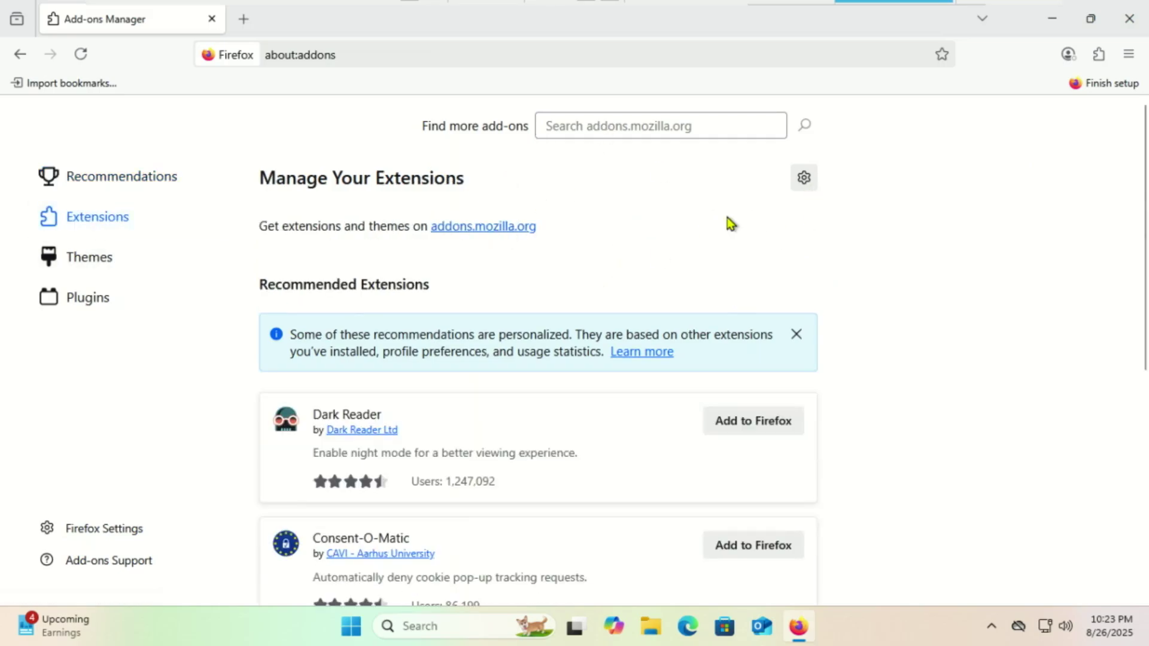
pyautogui.click(1099, 55)
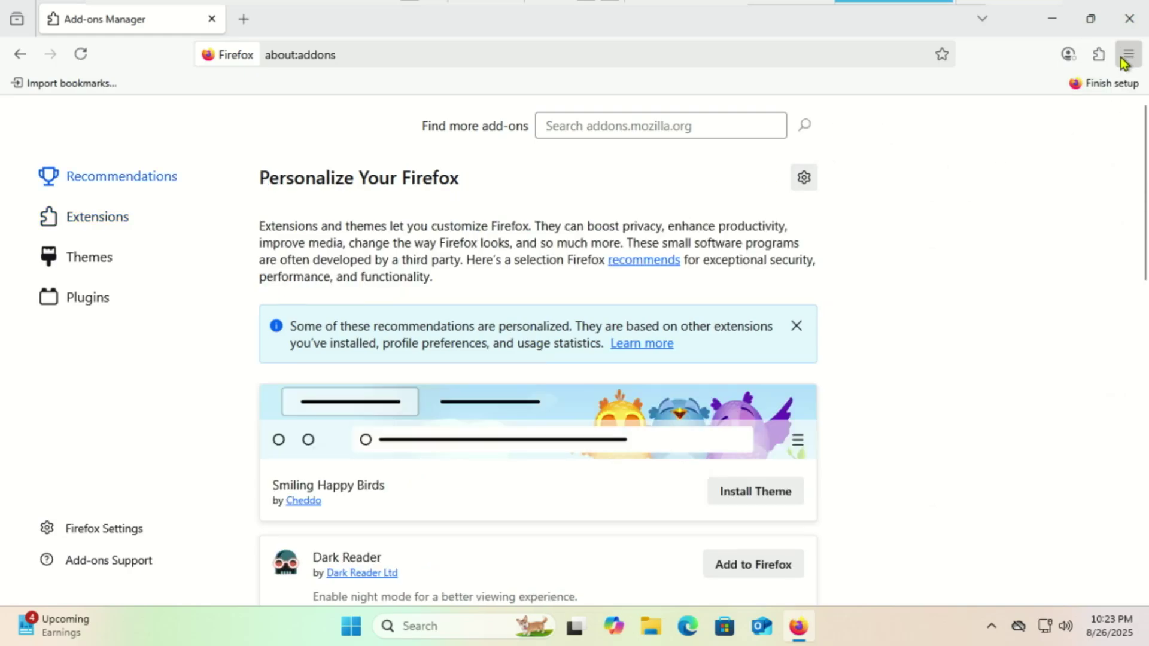
pyautogui.click(1129, 18)
# Run Firefox sandboxed from its desktop shortcut in Test Box and decline making it the primary browser
pyautogui.rightClick(53, 353)
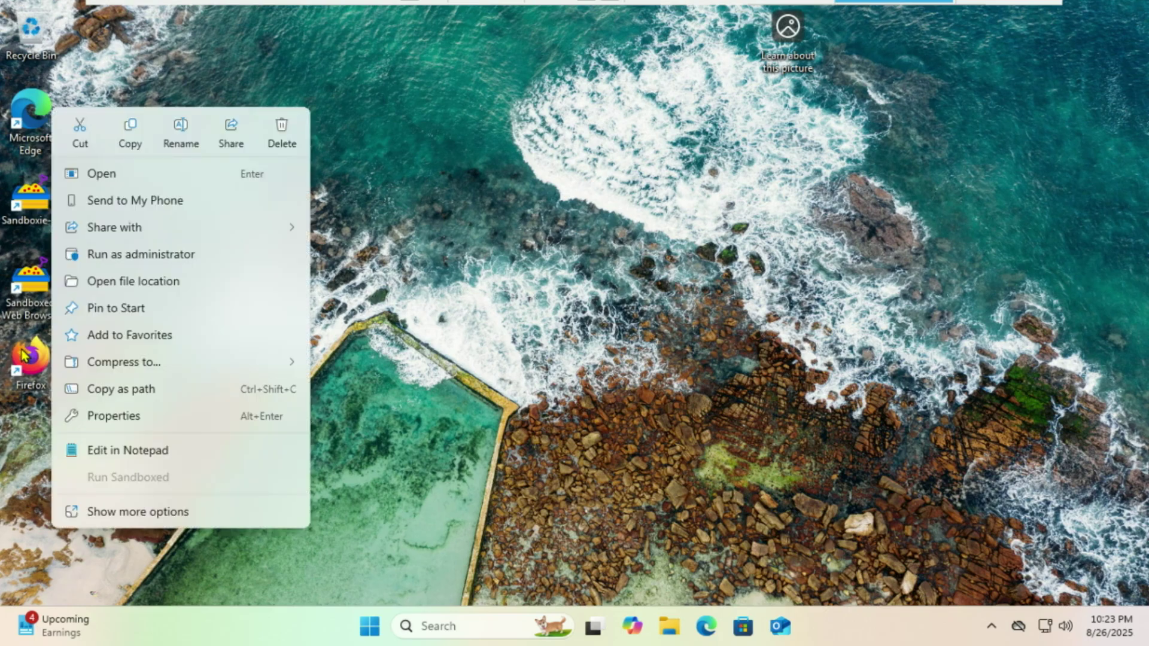
pyautogui.click(128, 477)
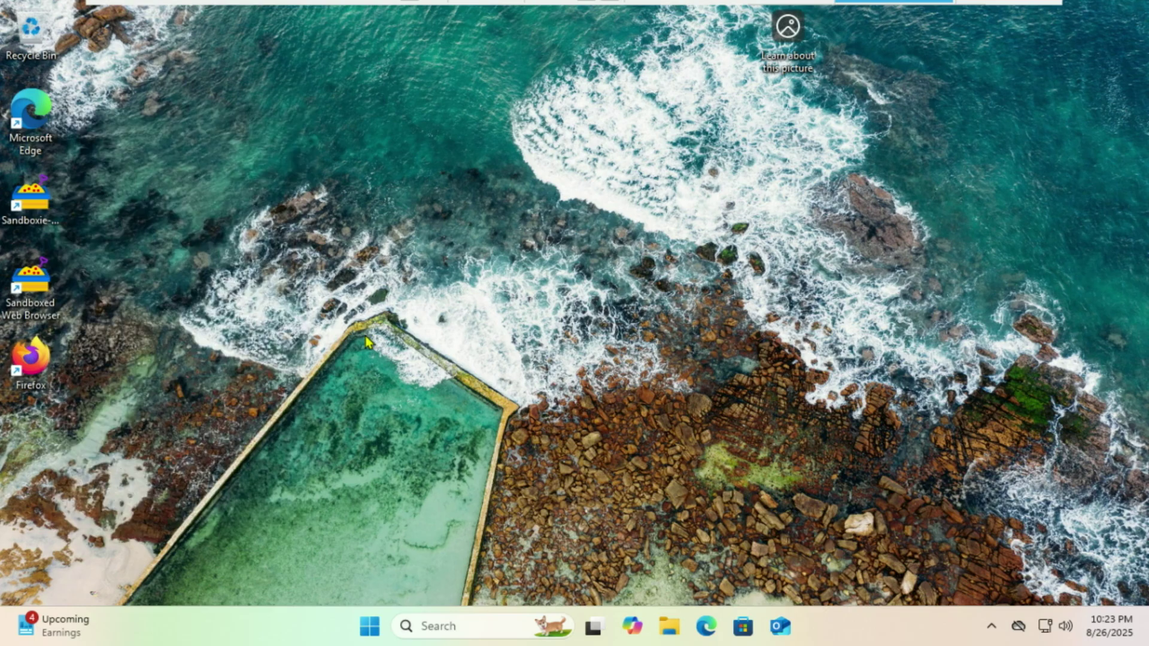
pyautogui.click(519, 213)
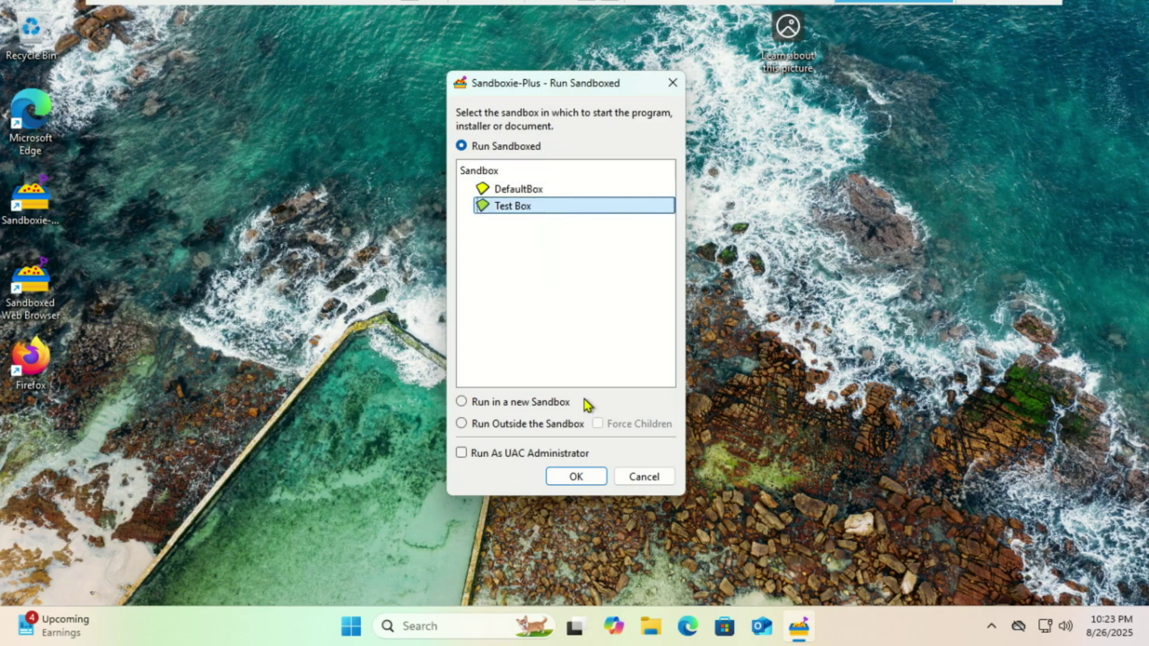
pyautogui.click(579, 476)
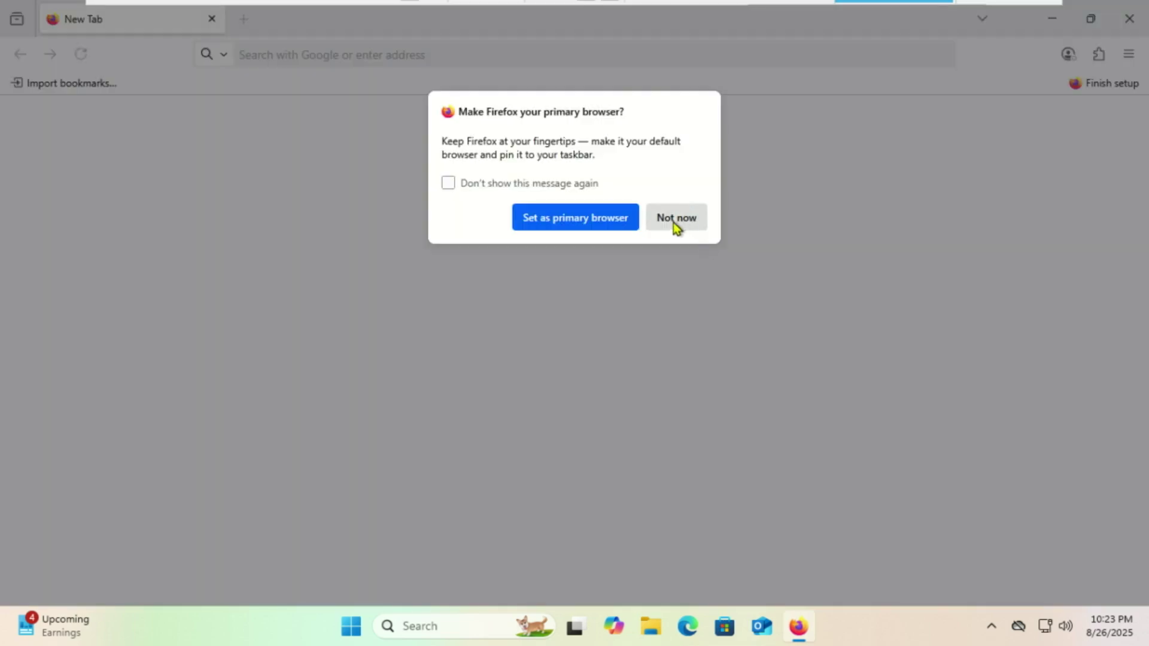
pyautogui.click(673, 225)
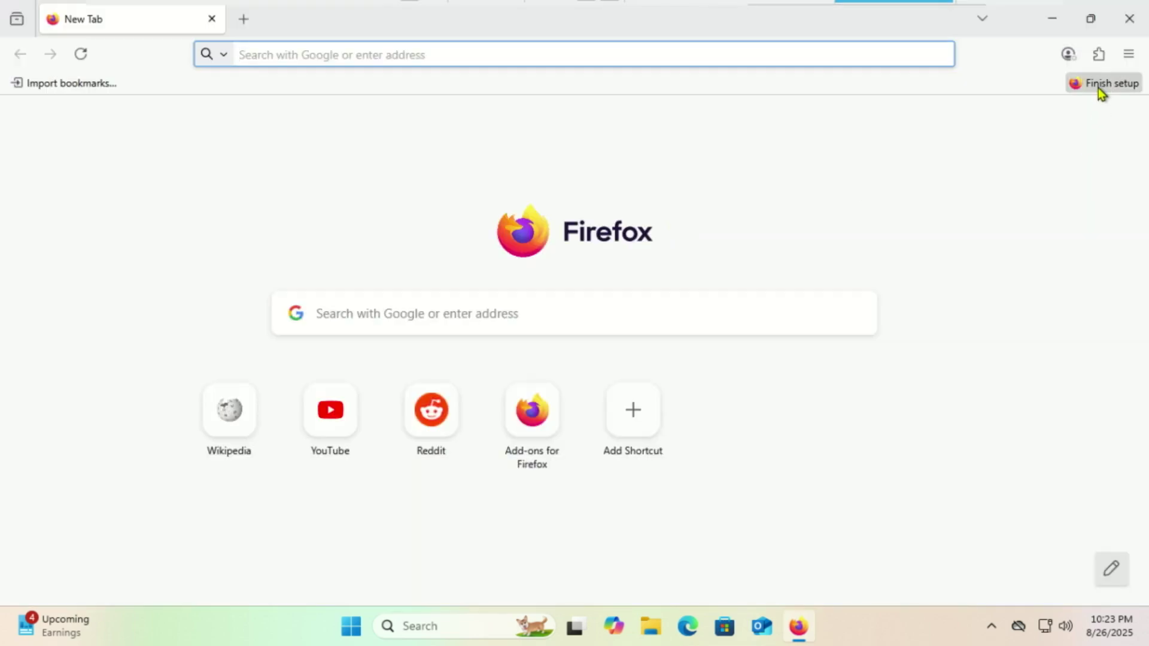
# Check the installed extensions in the sandboxed Firefox and restore its window to a smaller size
pyautogui.click(1101, 56)
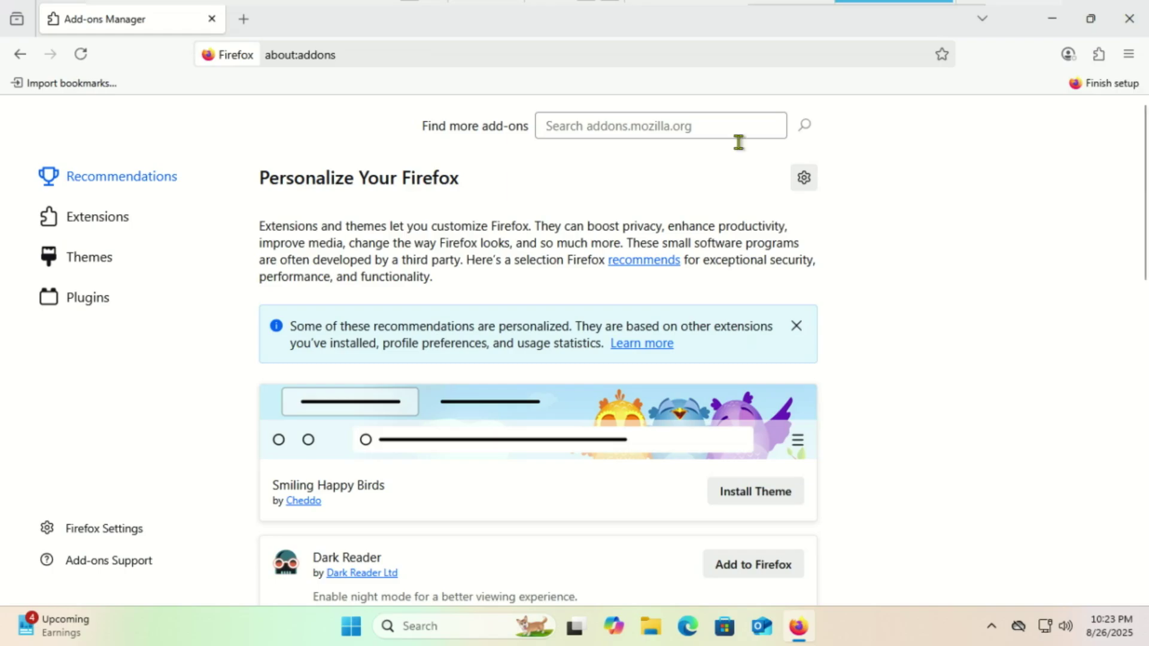
pyautogui.click(129, 223)
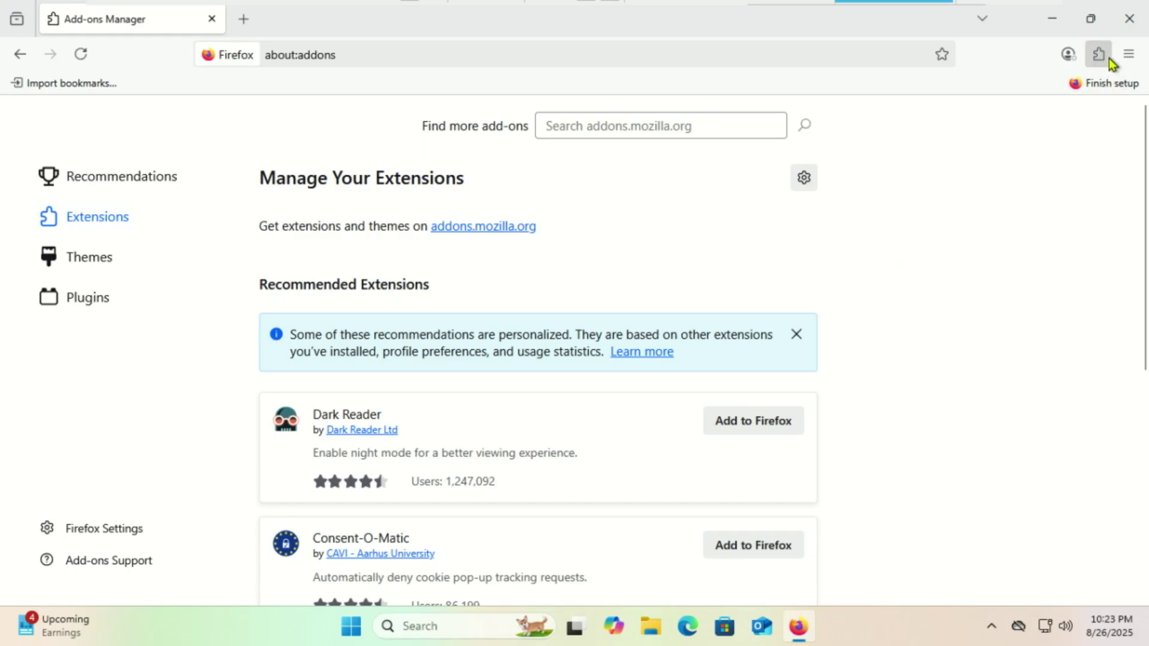
pyautogui.click(1091, 19)
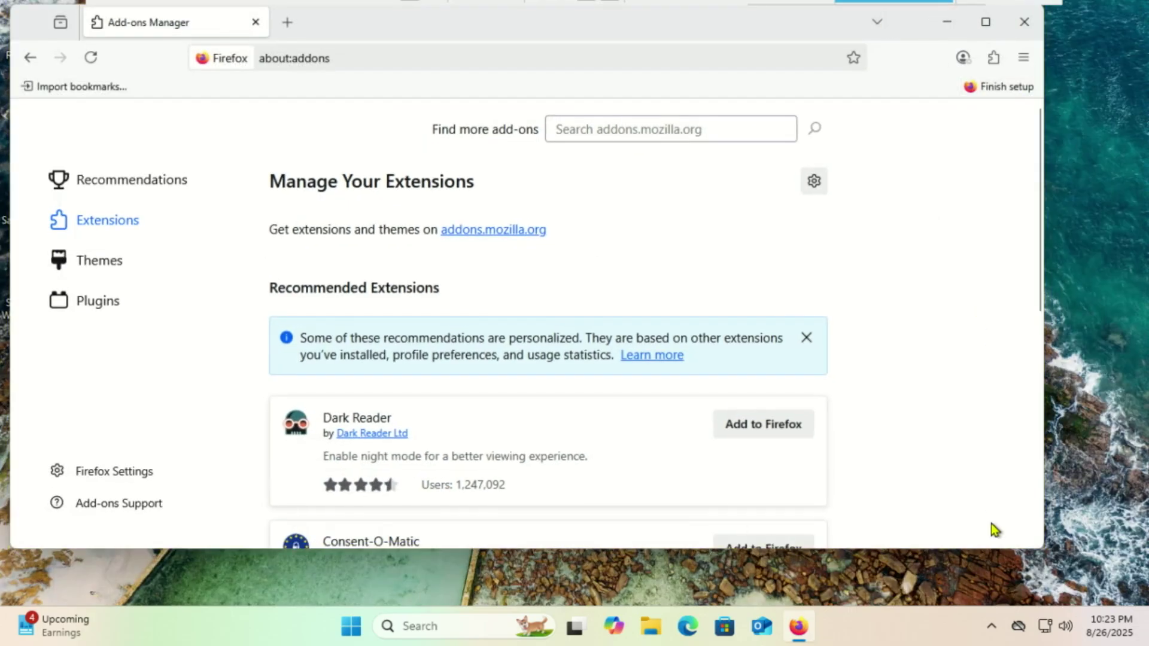
# Open file recovery for Test Box to check whether any downloaded files remain in the sandbox
pyautogui.click(991, 626)
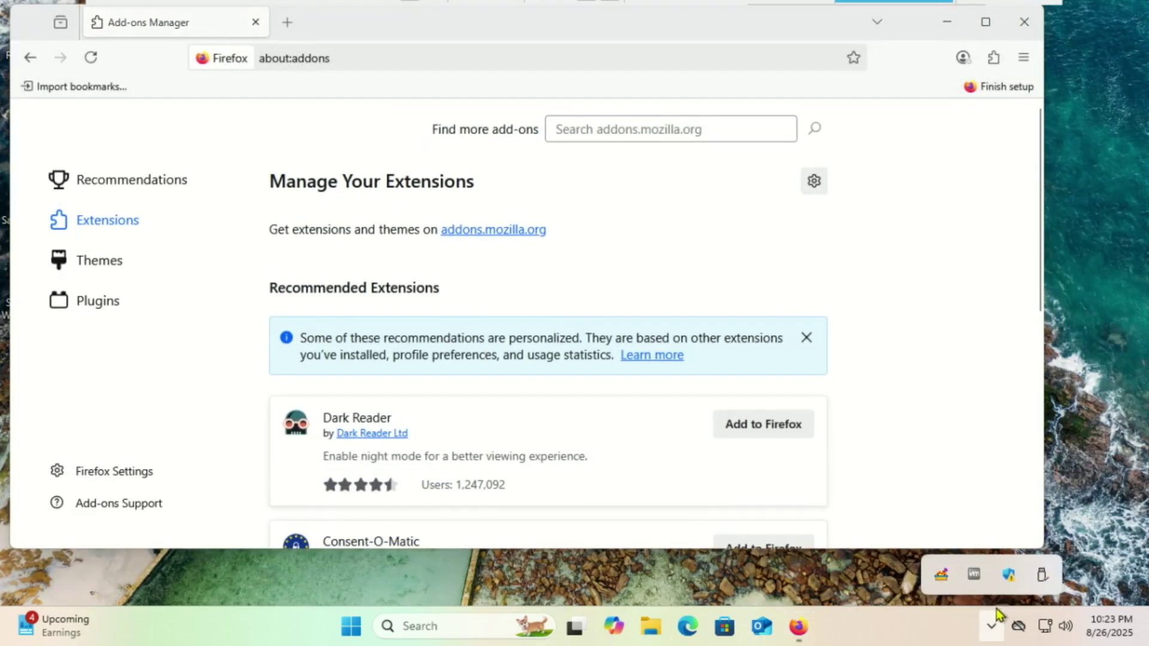
pyautogui.rightClick(943, 580)
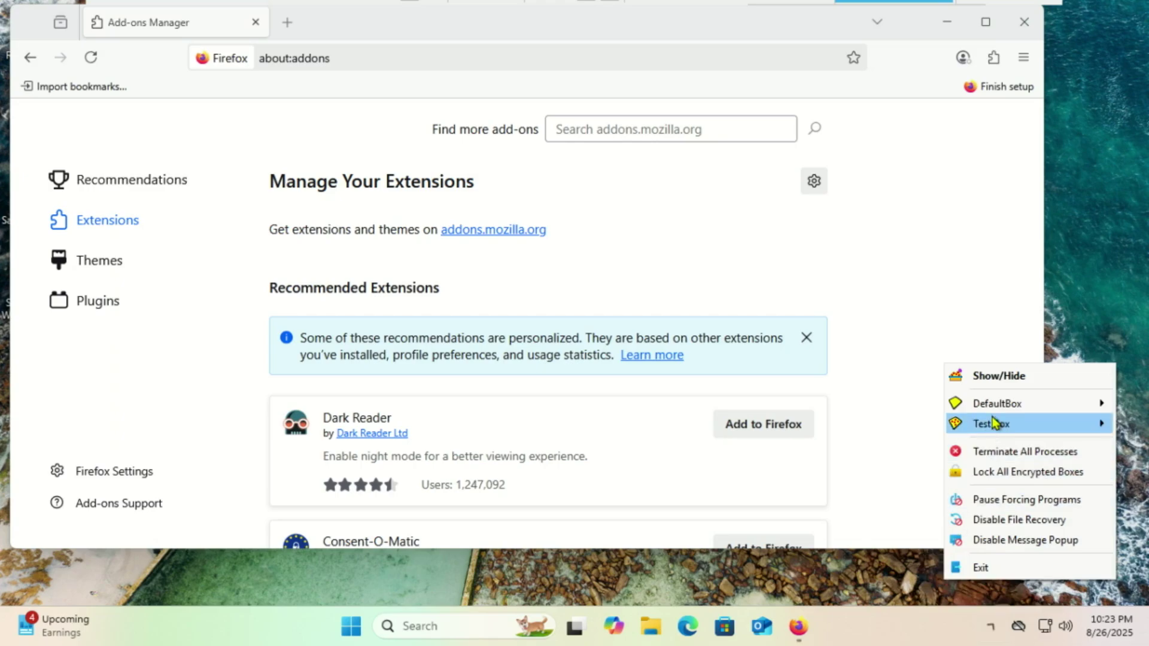
pyautogui.moveTo(1010, 430)
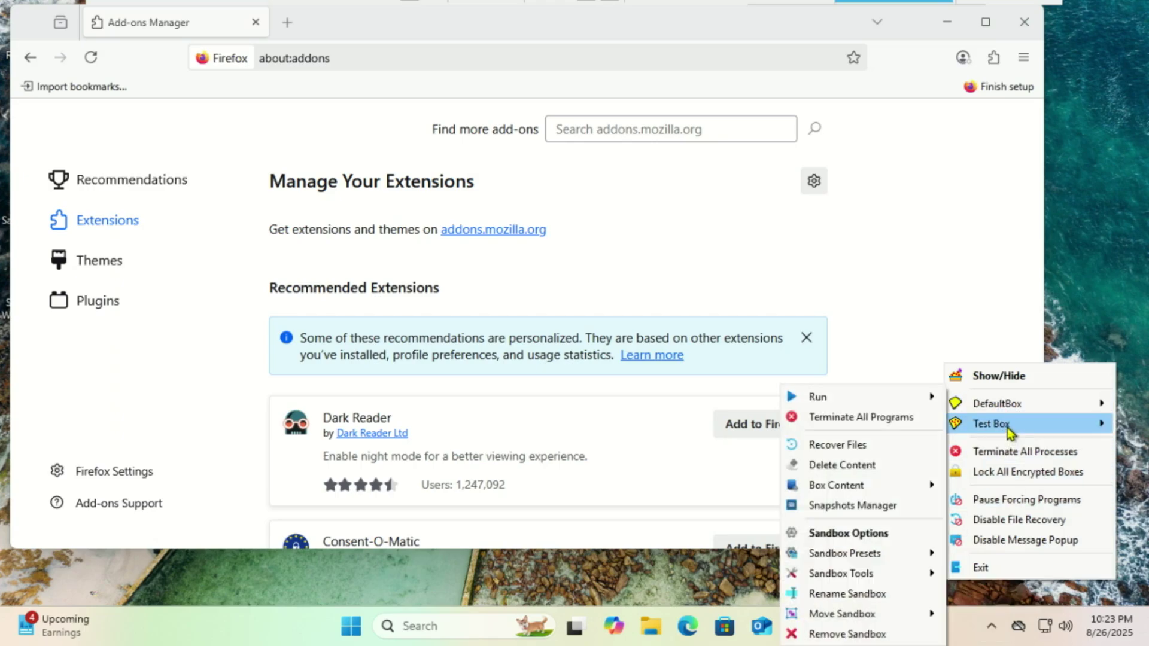
pyautogui.click(877, 449)
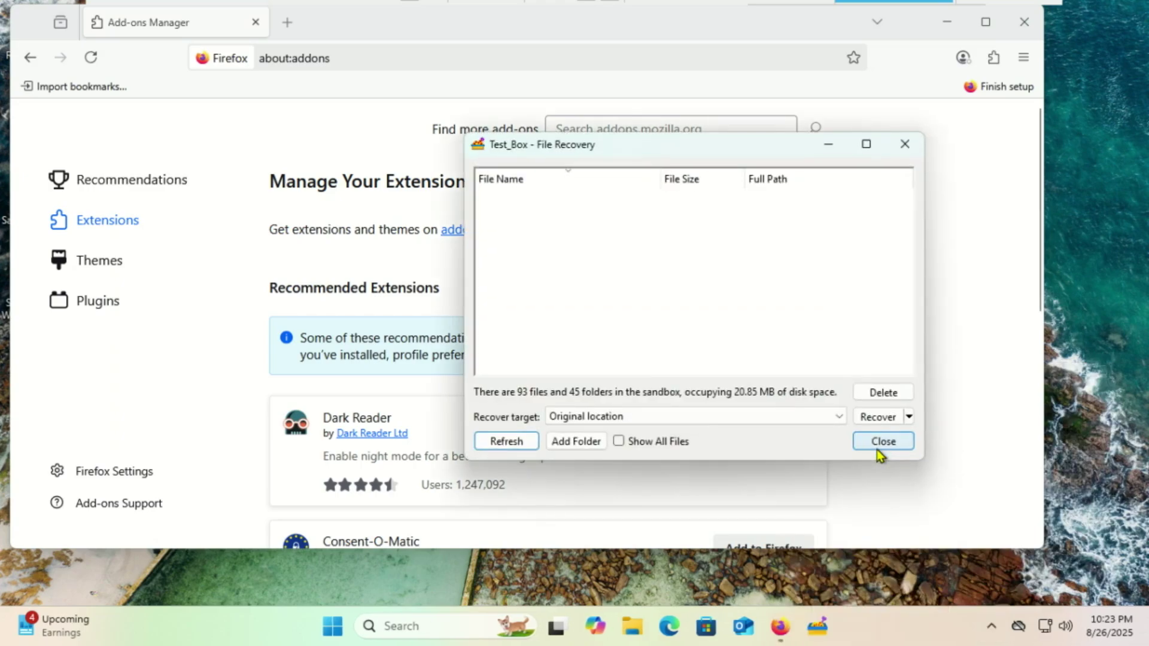